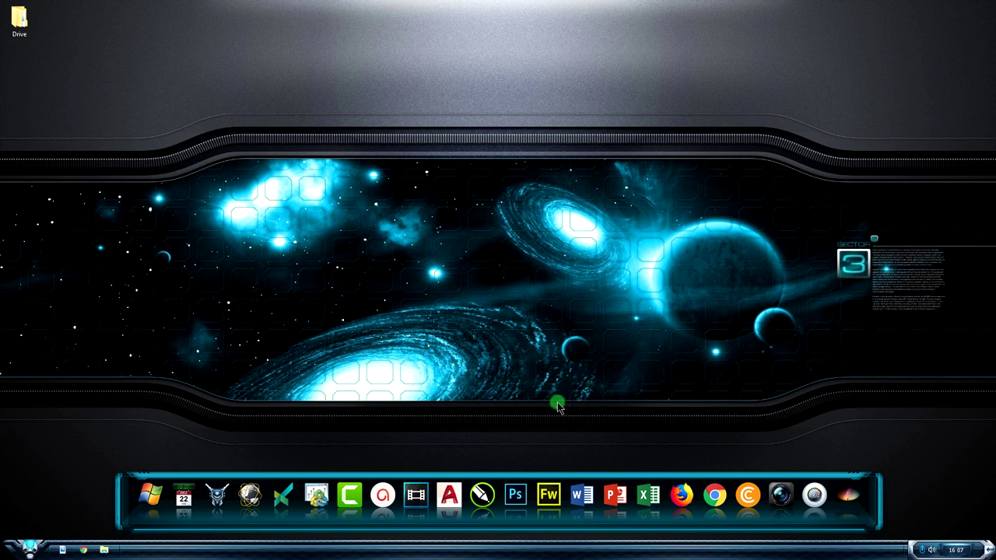
- Launch CorelDRAW and create a new 800 by 600 px document named Raios
left_click(488, 492)
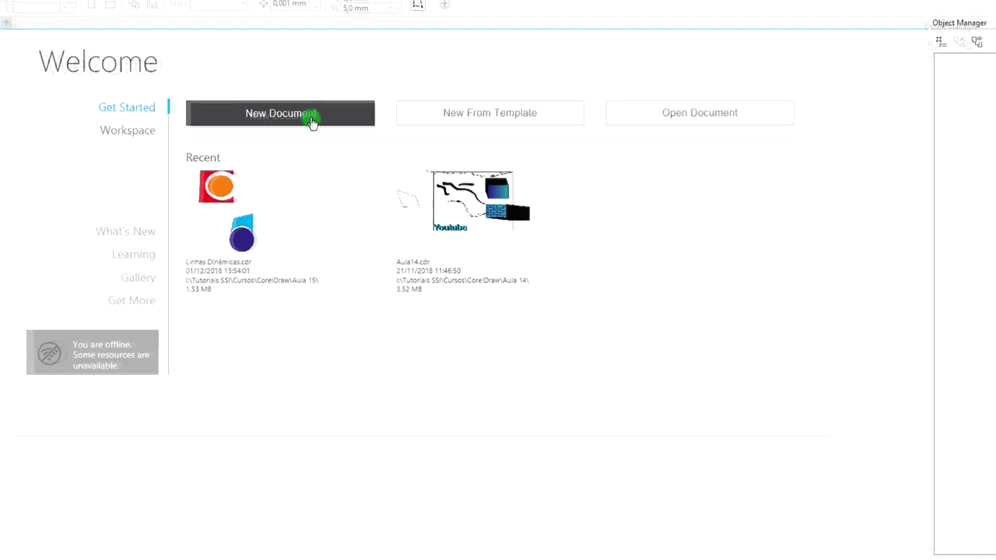
left_click(315, 121)
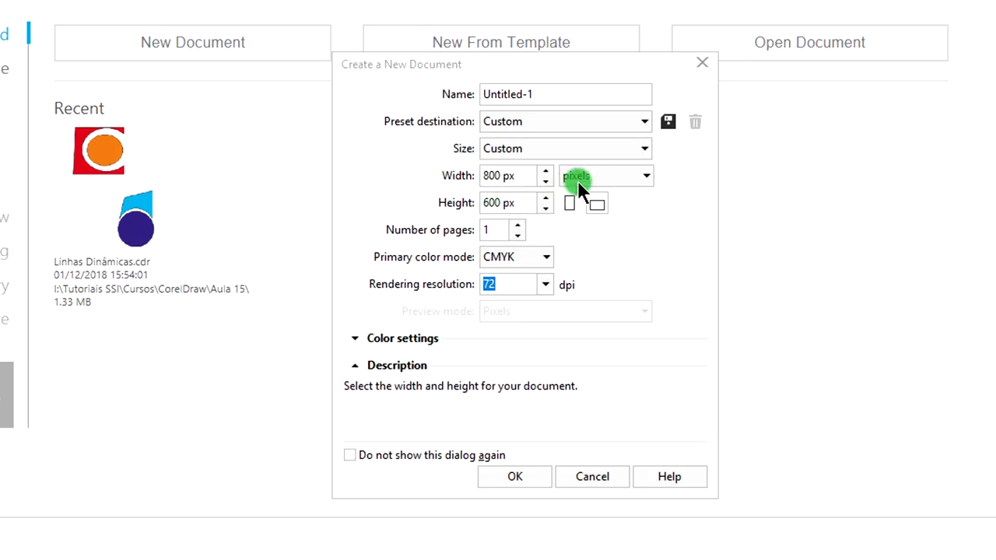
left_click(556, 94)
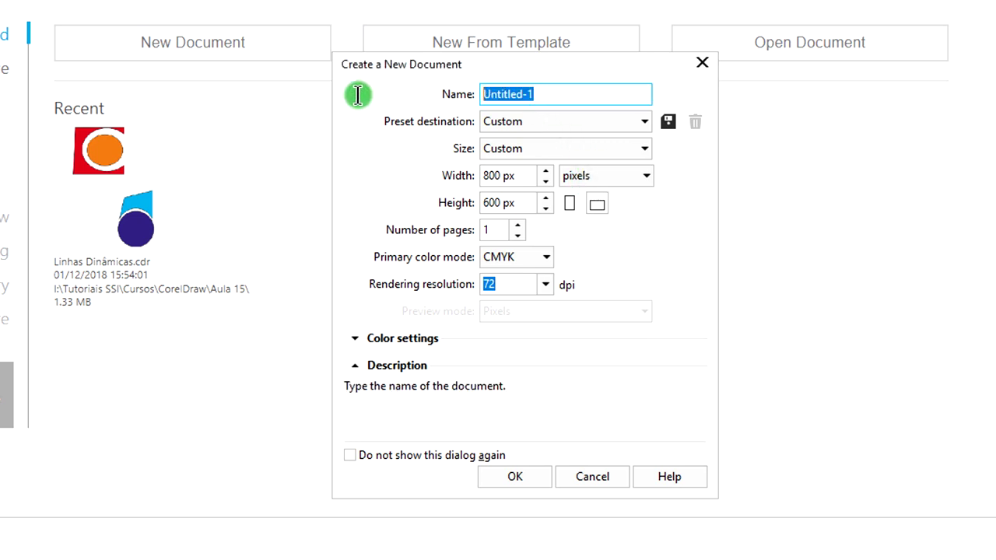
type("Raios")
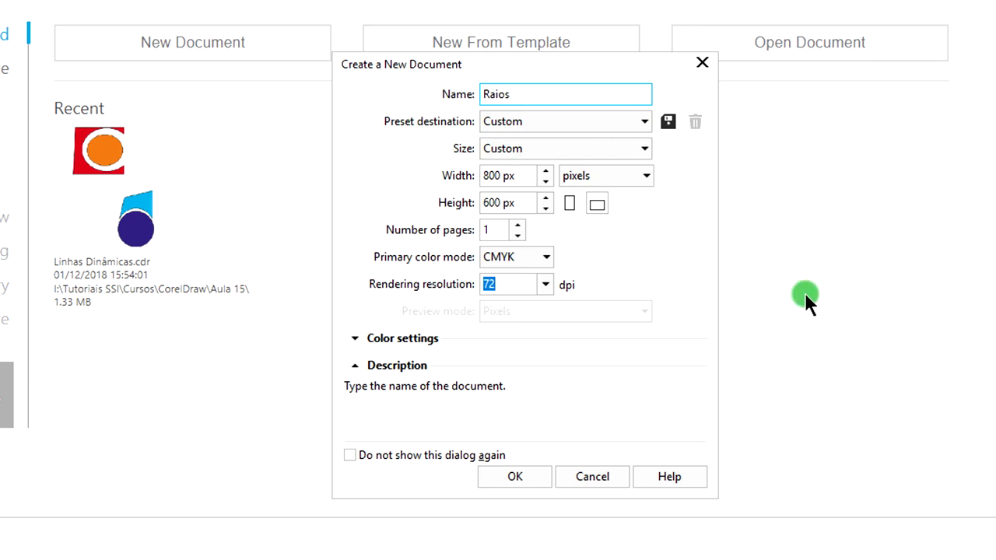
left_click(515, 477)
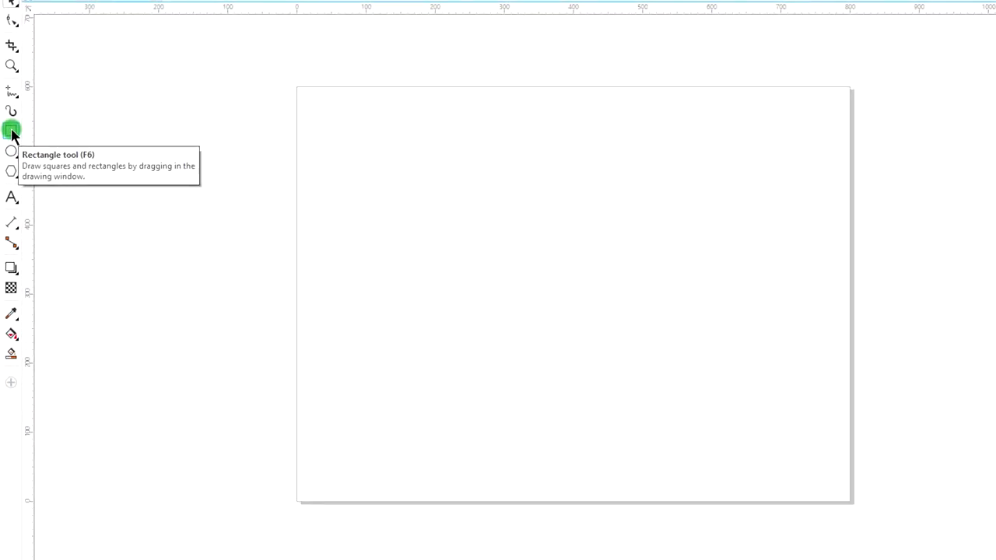
- Create a page-sized rectangle and apply a fountain fill to it with the Interactive Fill tool
double_click(11, 131)
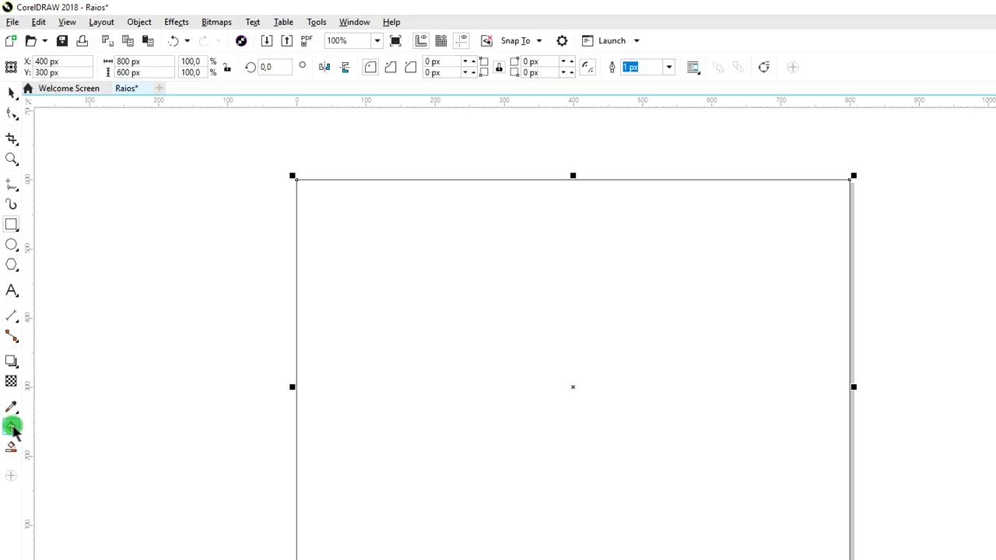
left_click(13, 428)
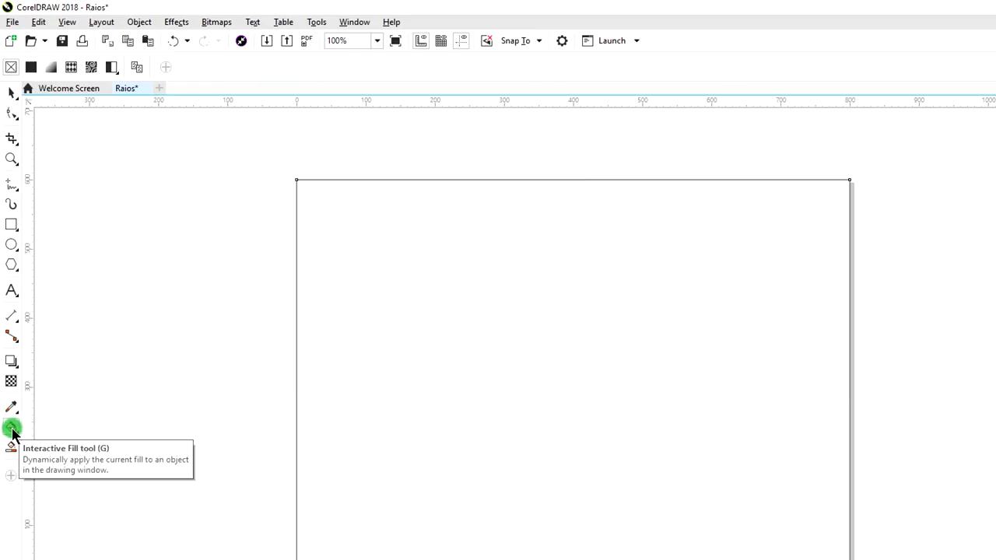
left_click(50, 69)
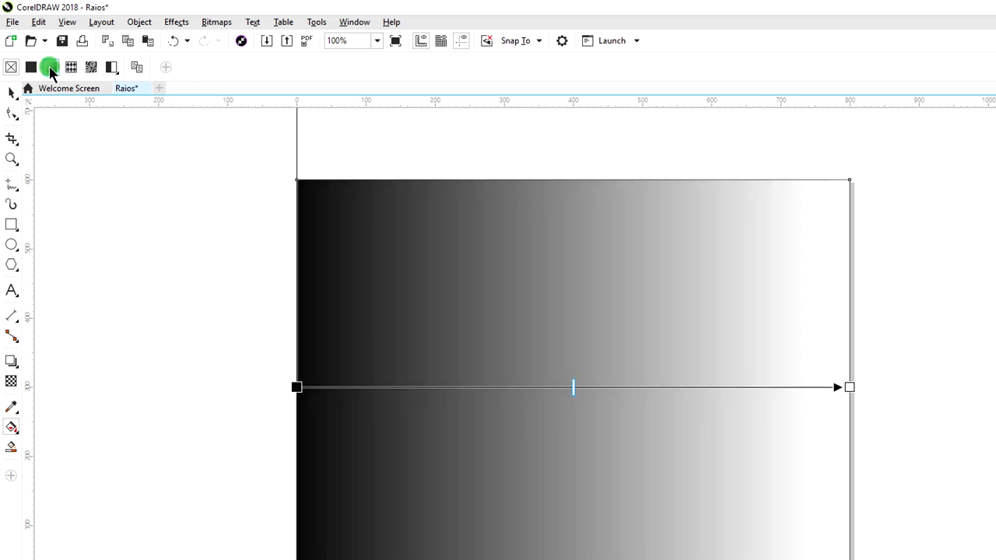
- Change the black start node of the background rectangle's gradient to red
left_click(297, 388)
left_click(269, 410)
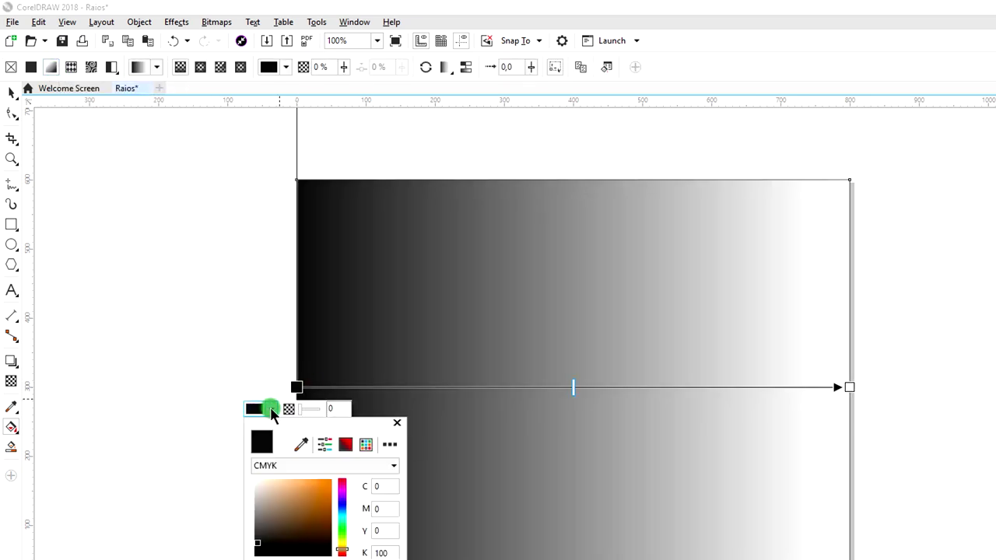
left_click_drag(350, 505, 341, 554)
left_click_drag(319, 510, 325, 489)
- Change the white end node of the background gradient to yellow with CMYK values C 15, M 0, Y 95, K 0
left_click(849, 387)
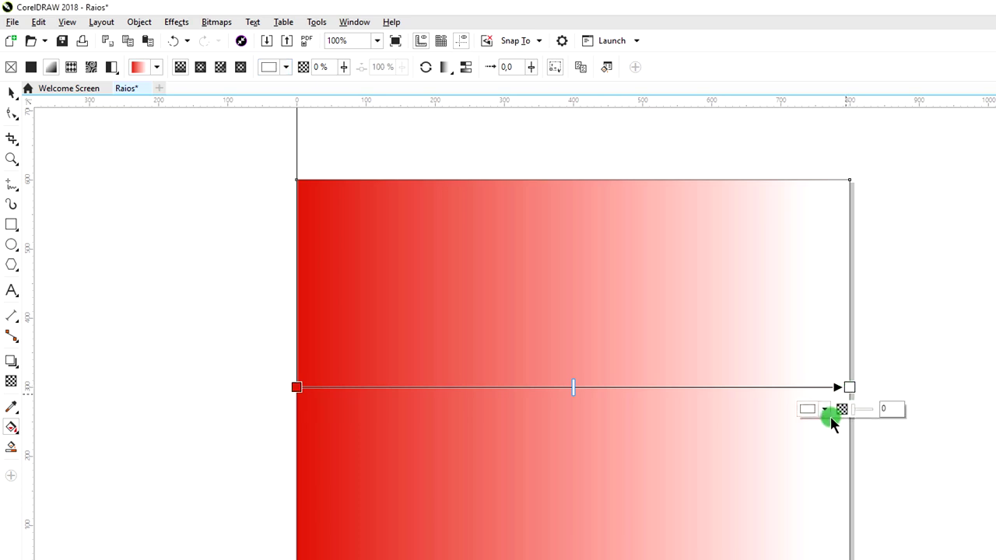
left_click(824, 410)
left_click(897, 535)
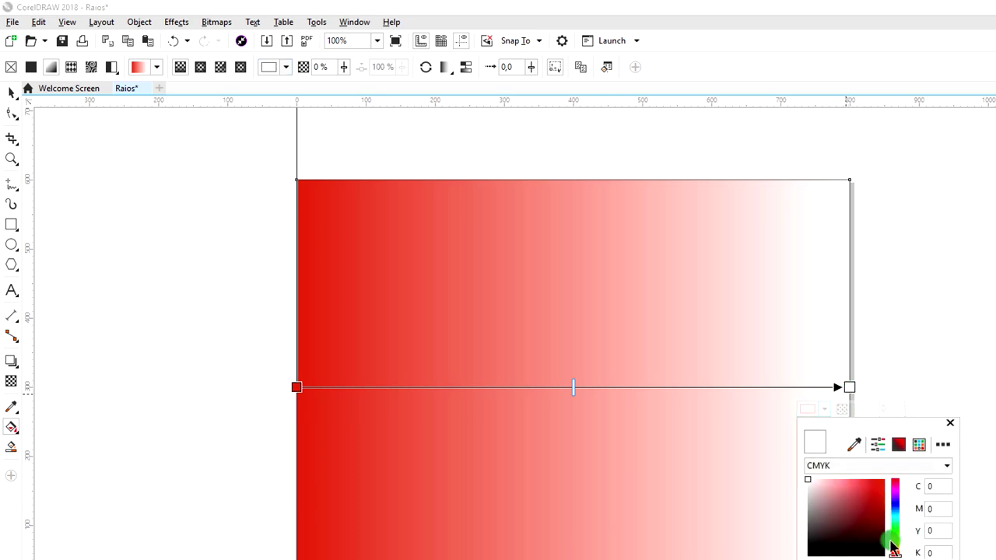
left_click_drag(897, 549, 896, 542)
left_click(874, 484)
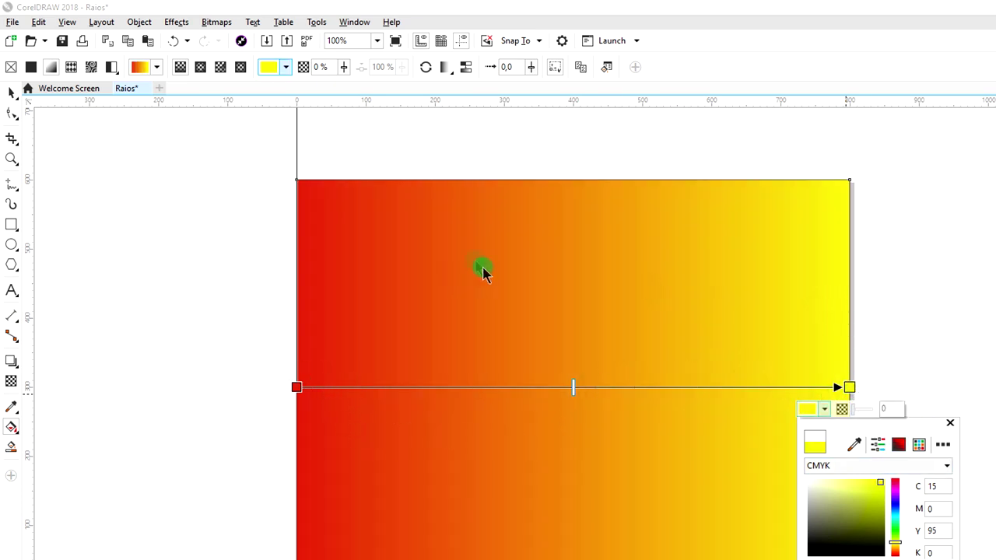
left_click(950, 423)
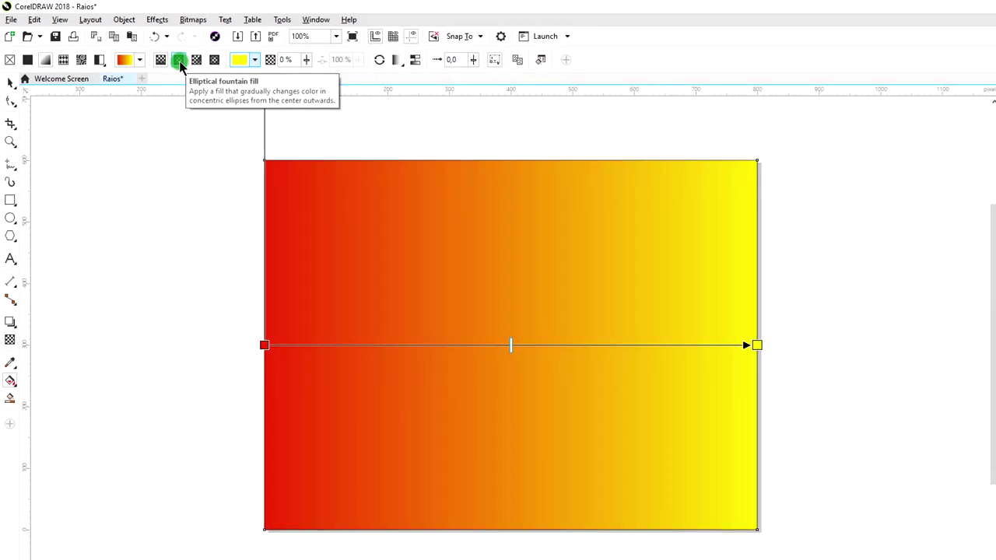
- Make the background gradient elliptical, enlarge its ellipse beyond the page edges and shift its midpoint outward toward the red node
left_click(178, 60)
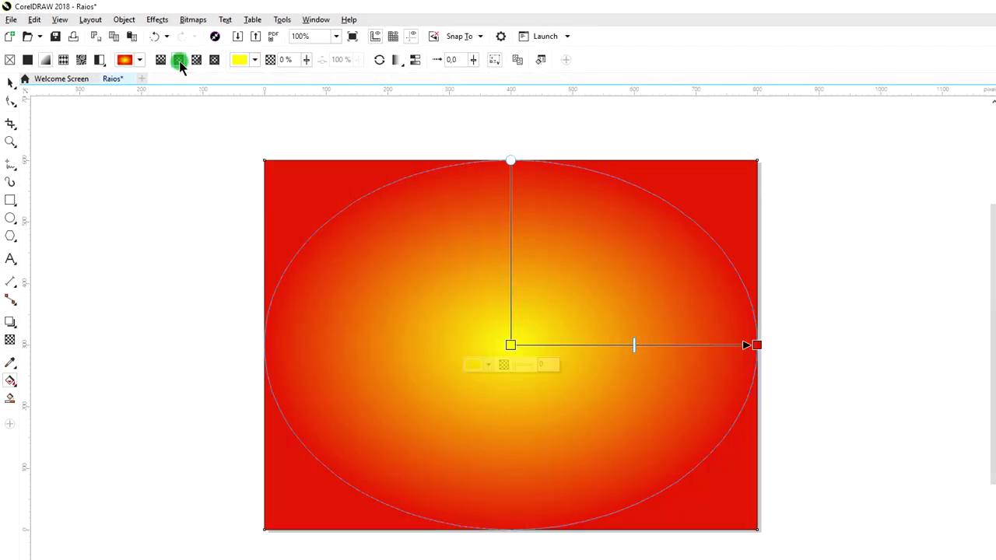
left_click_drag(757, 345, 834, 345)
left_click_drag(511, 100, 508, 73)
left_click_drag(702, 344, 735, 345)
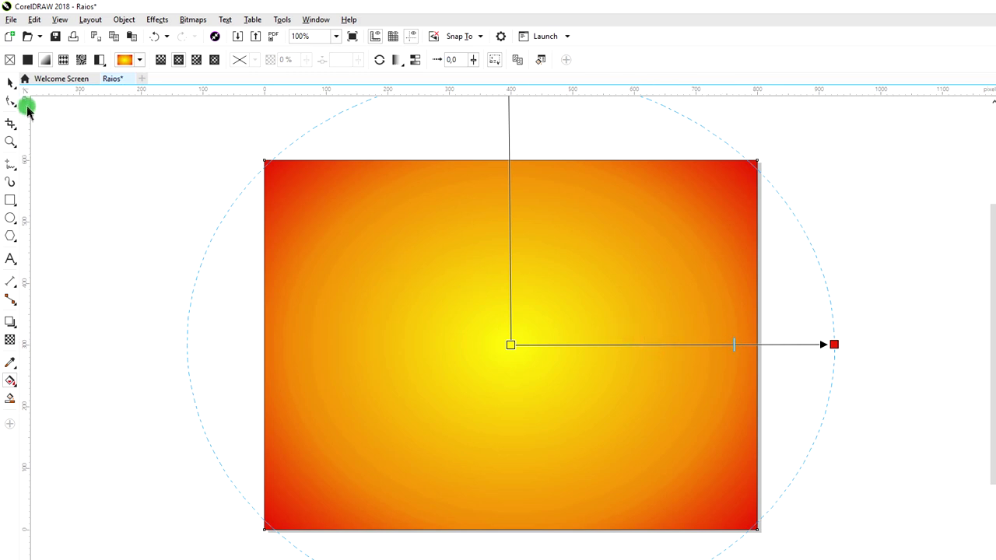
left_click(6, 75)
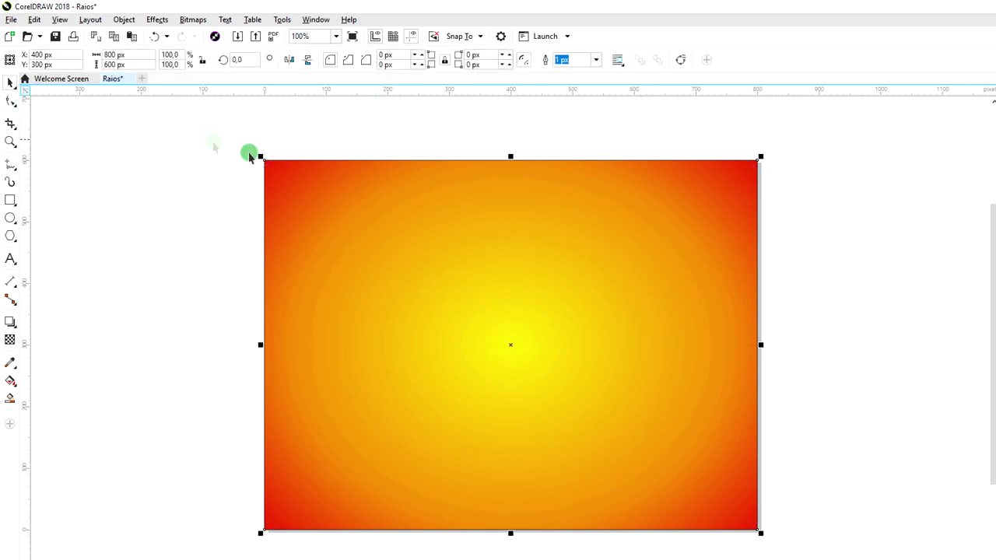
left_click(838, 257)
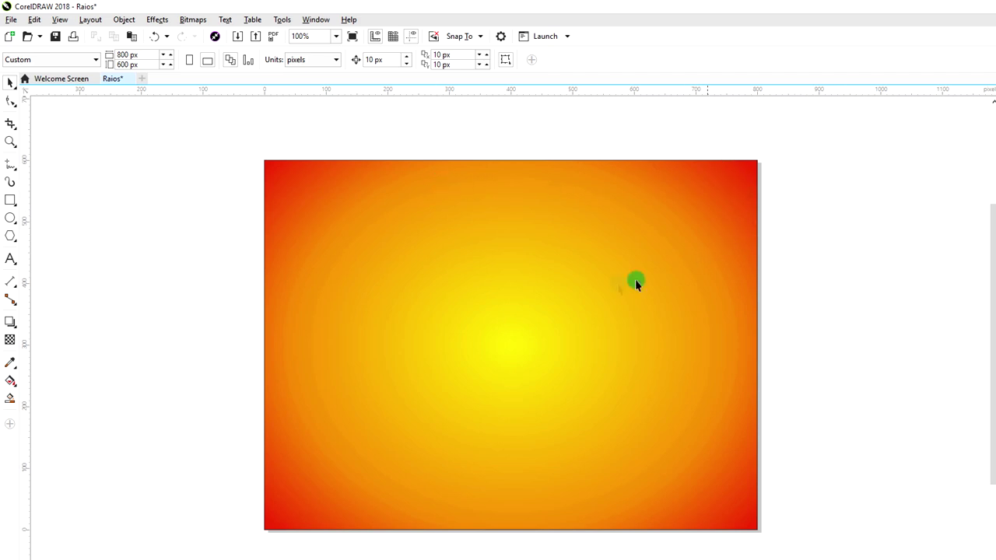
- Draw a narrow three-sided polygon about 48 by 379 px and move it down so its tip lies near the page centre
left_click(11, 238)
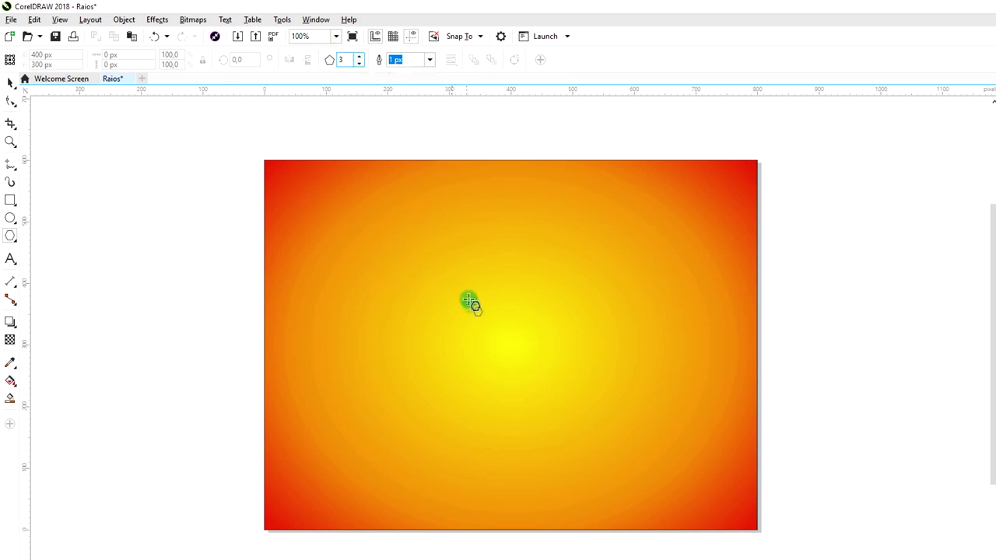
left_click_drag(474, 267, 511, 502)
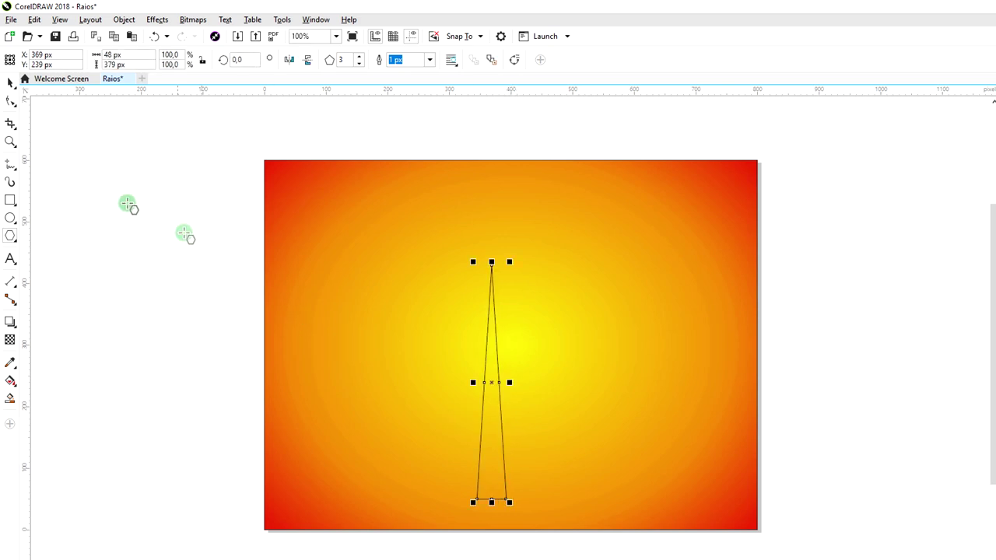
left_click(10, 83)
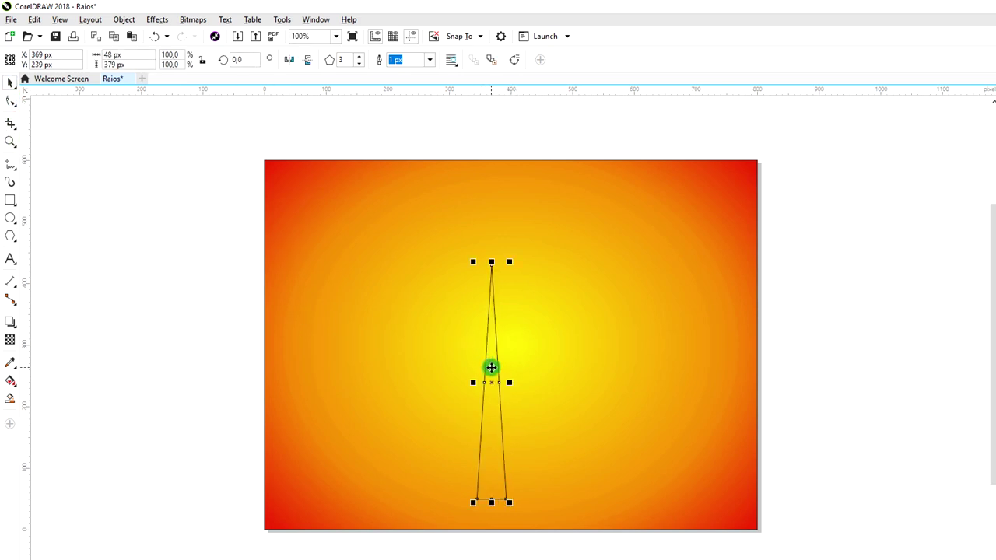
left_click_drag(492, 366, 502, 434)
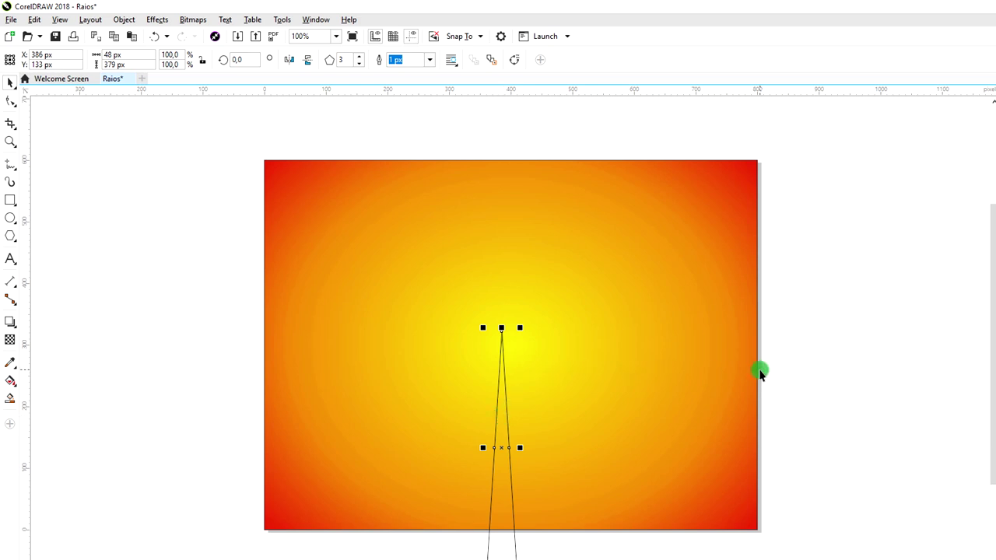
- Centre the narrow triangle on the page
left_click(843, 358)
left_click(505, 424)
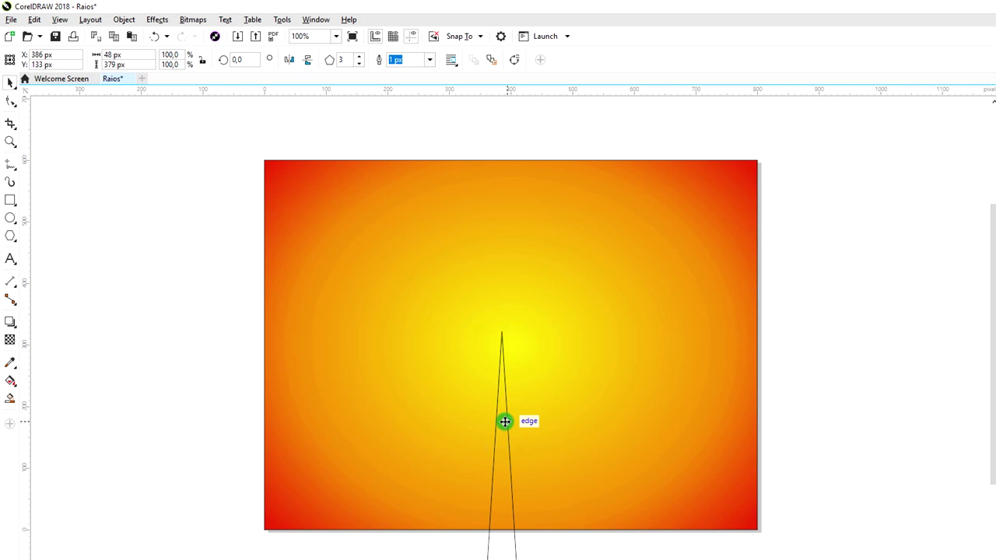
key("p")
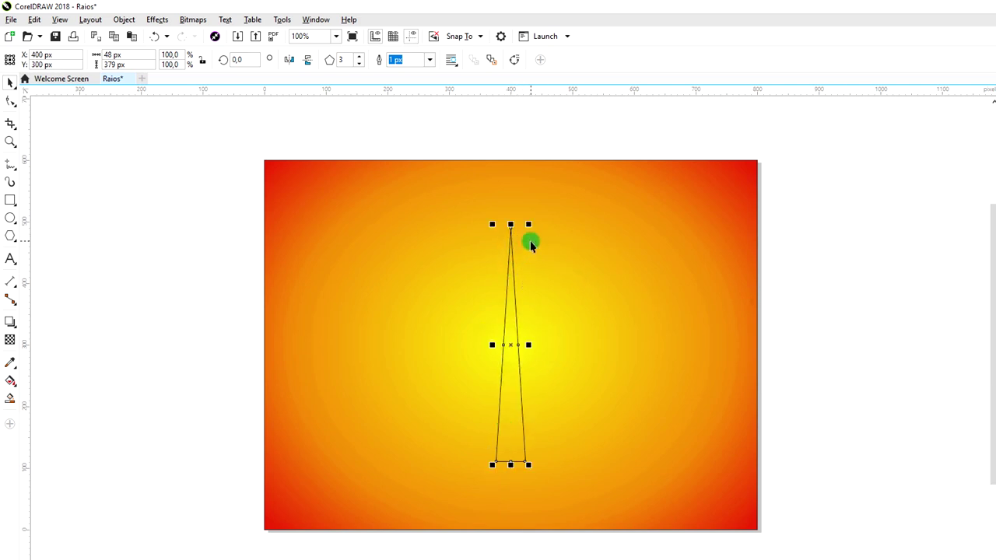
- Nudge the triangle straight down until its tip sits at the page centre, at X 400 px and Y 120 px
key("Down")
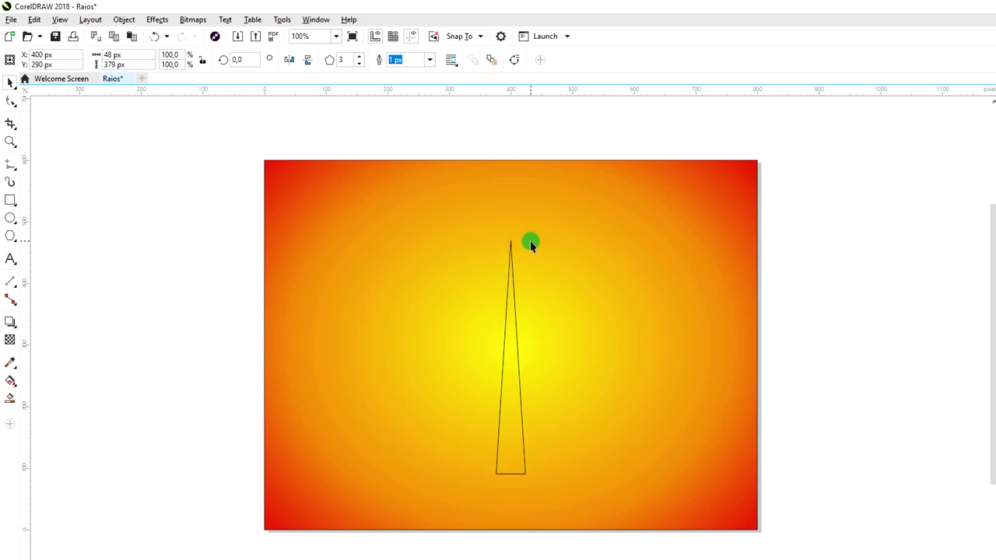
key("Down")
key("Down")
key("Down")
key("Down")
key("Down")
key("Down")
key("Down")
key("Down")
key("Down")
key("Down")
key("Down")
key("Down")
key("Down")
key("Down")
key("Down")
key("Down")
key("Down")
key("Down")
key("Down")
key("Down")
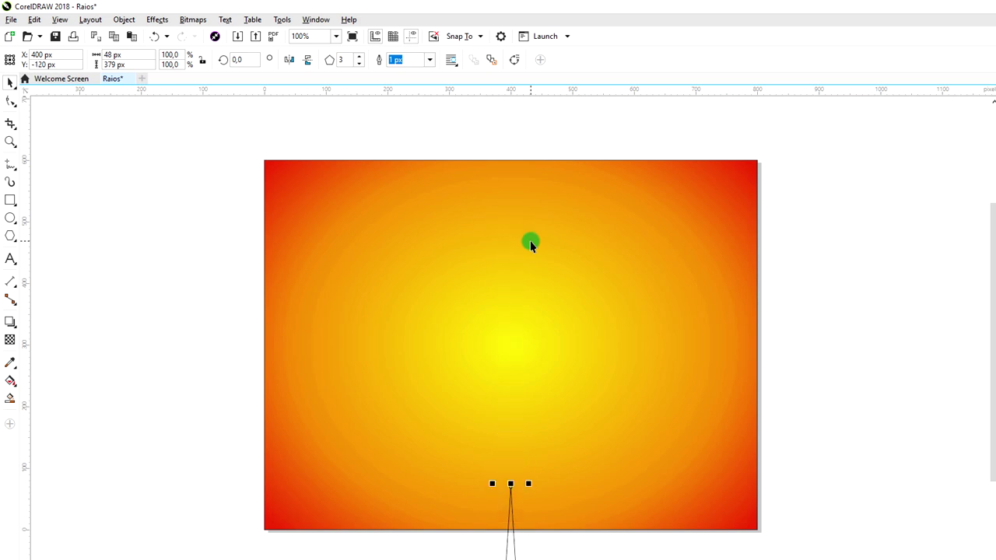
key("Up")
key("Up")
key("Up")
key("Up")
key("Up")
key("Up")
key("Up")
key("Up")
key("Up")
key("Up")
key("Up")
key("Up")
key("Up")
key("Up")
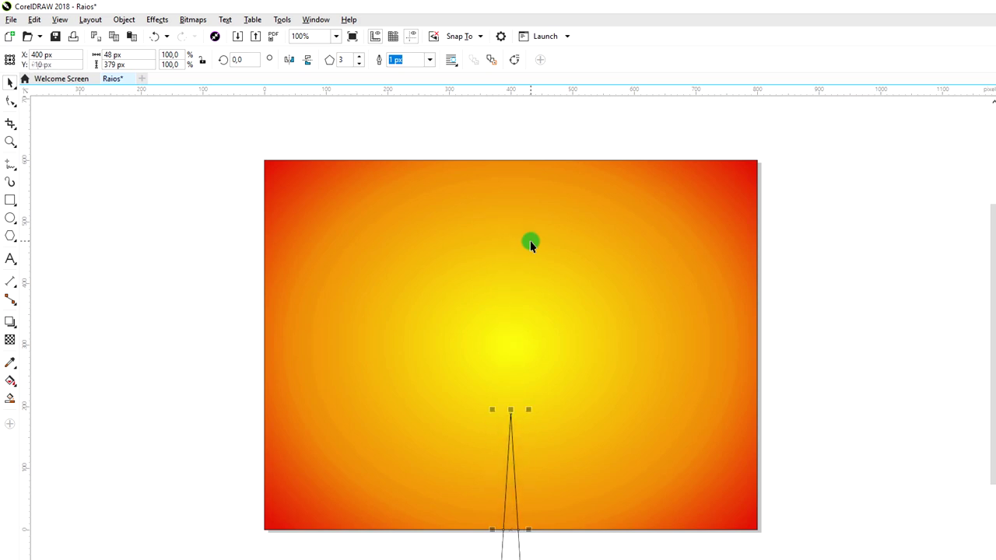
key("Up")
key("Up")
key("Up")
key("Up")
key("Up")
key("Up")
key("Up")
key("Up")
key("Up")
key("Up")
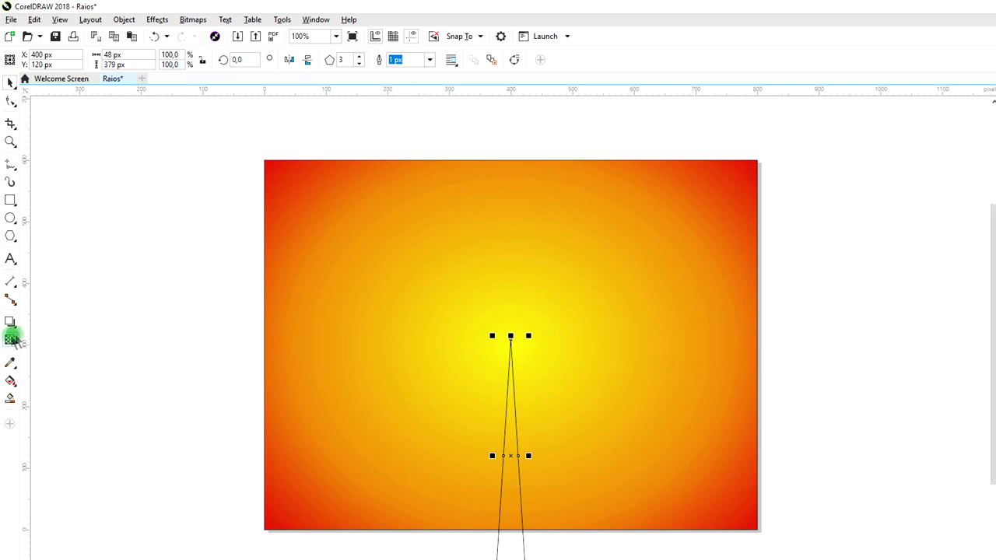
- Apply a linear fountain fill to the triangle and change its black start node to orange-red
left_click(11, 381)
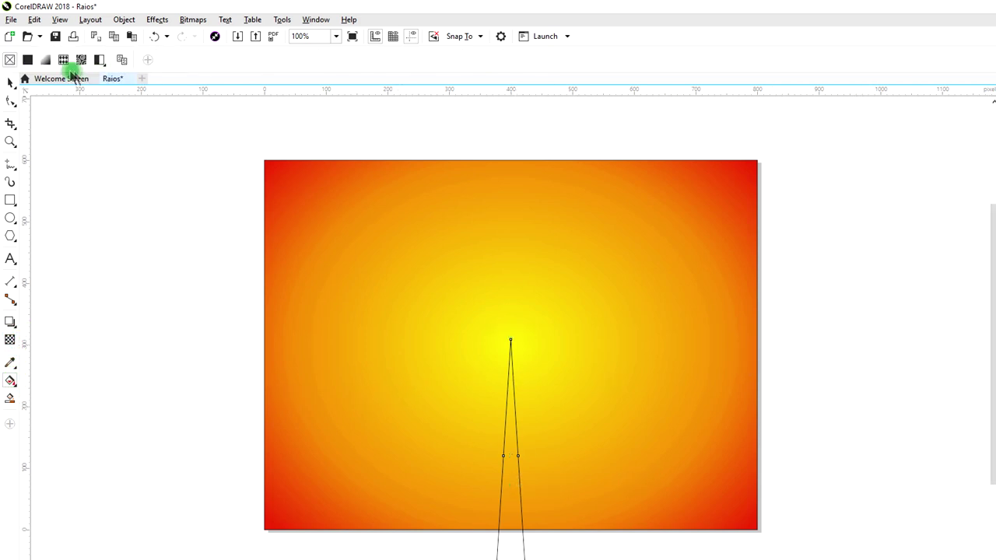
left_click(45, 59)
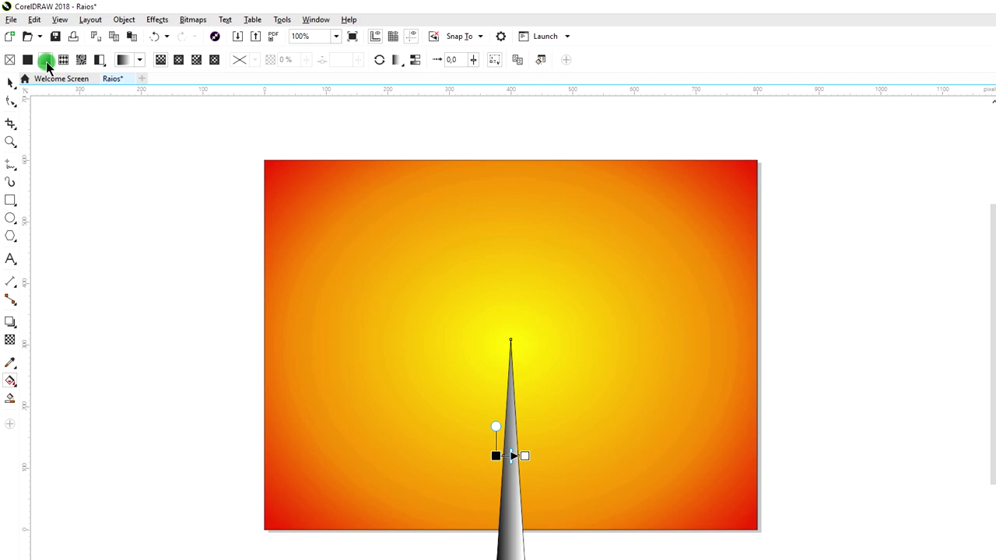
left_click(495, 455)
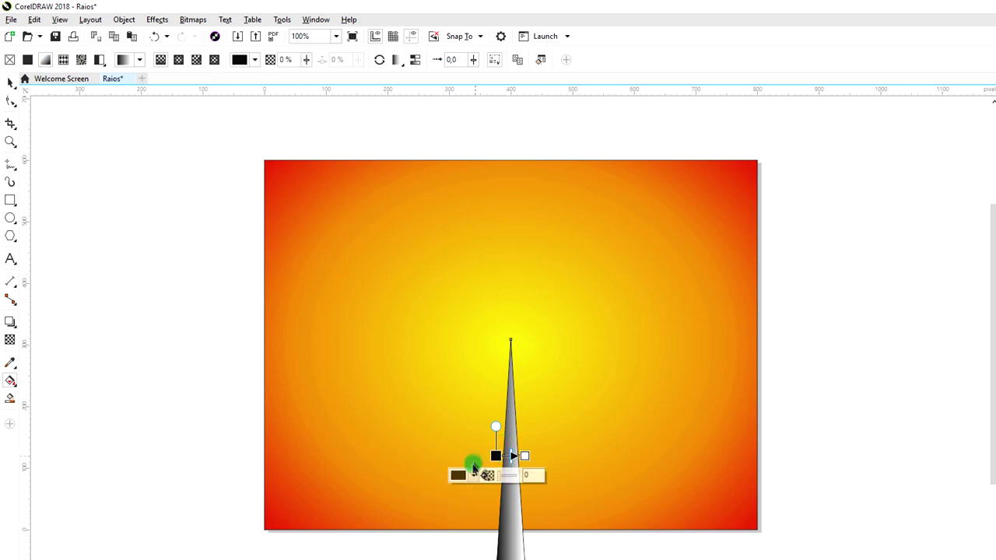
left_click(473, 475)
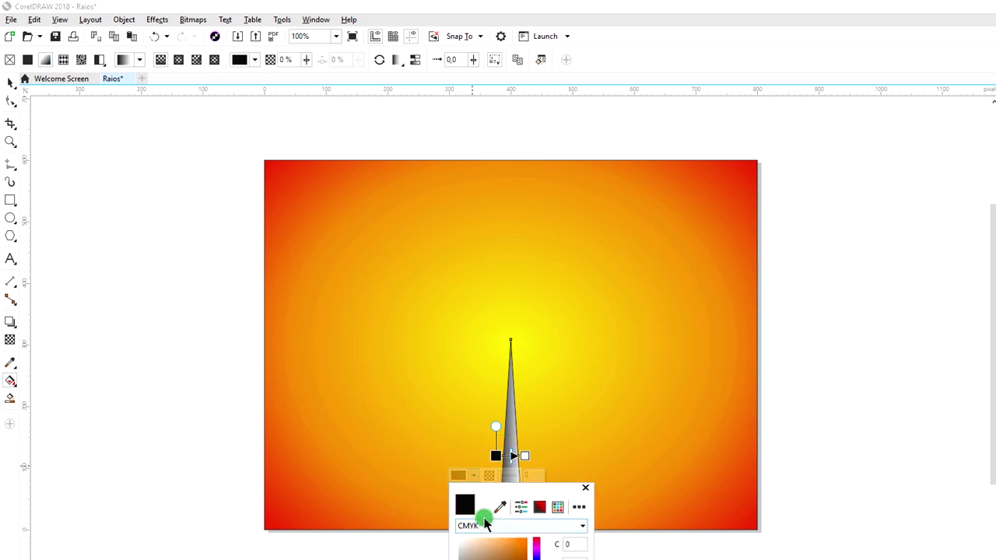
type("77")
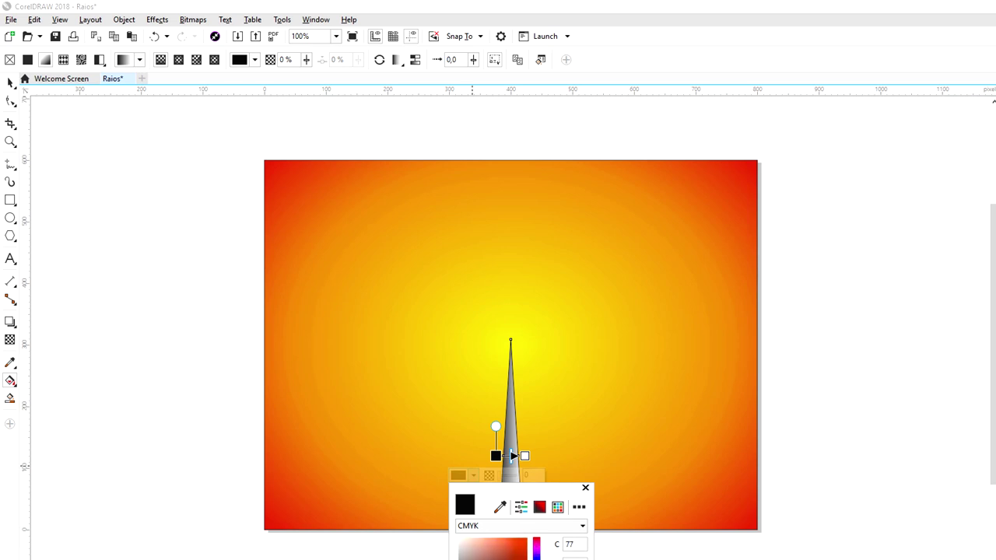
left_click(521, 544)
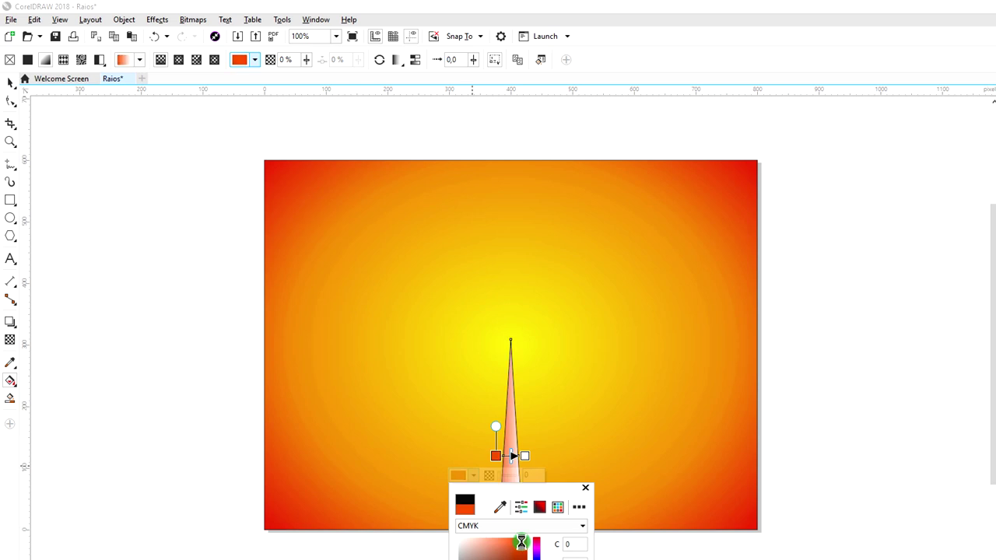
- Change the white end node of the triangle's gradient to yellow and remove the triangle's outline
left_click(525, 454)
left_click(534, 469)
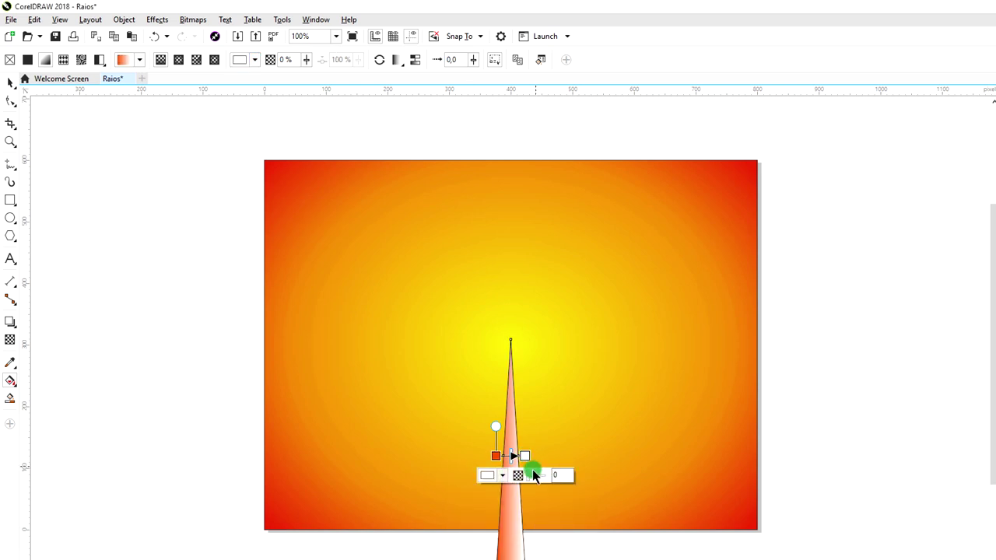
left_click(505, 476)
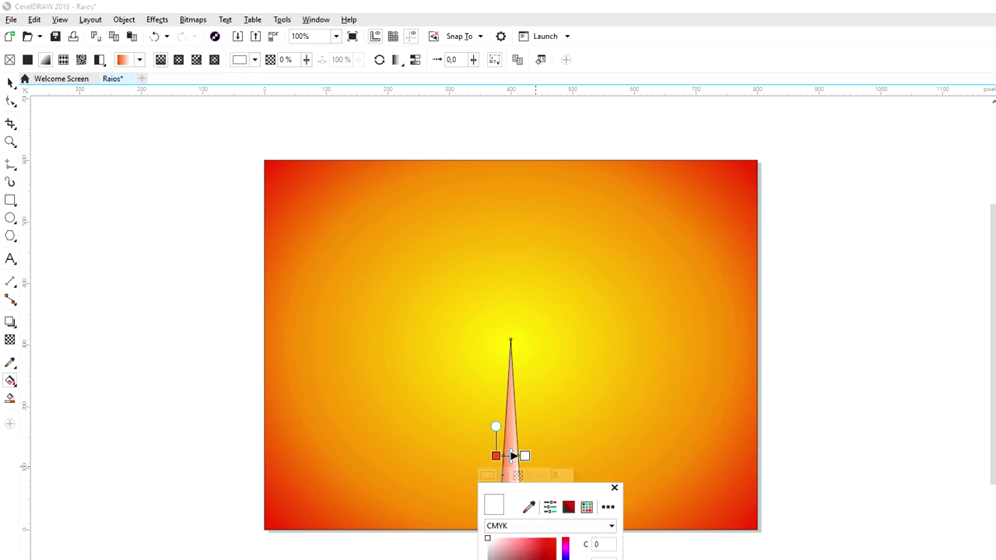
left_click(551, 542)
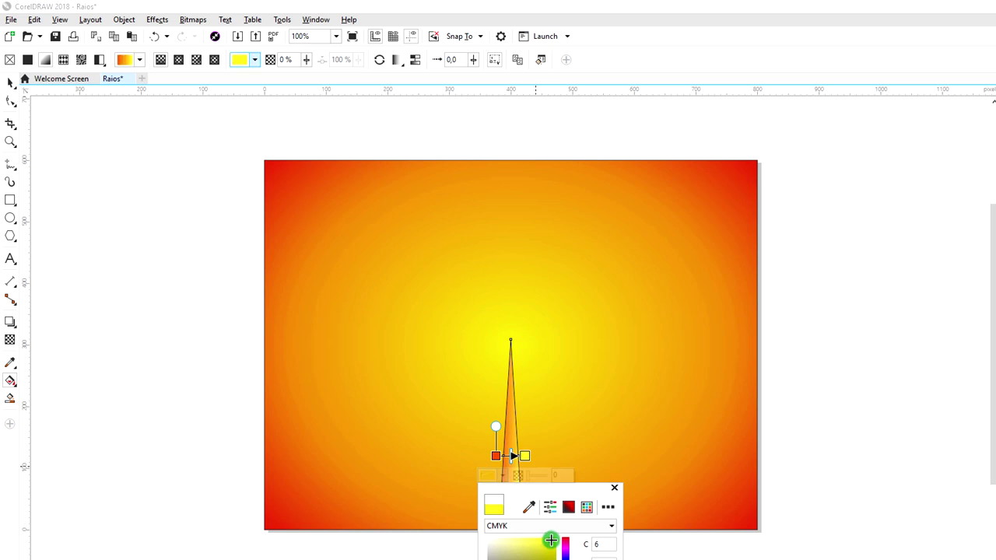
left_click(614, 488)
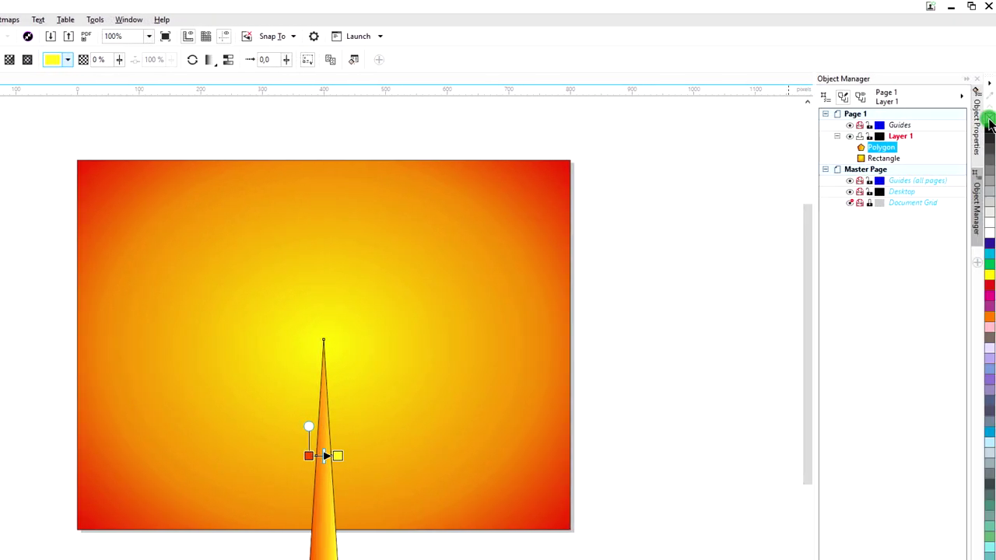
right_click(989, 118)
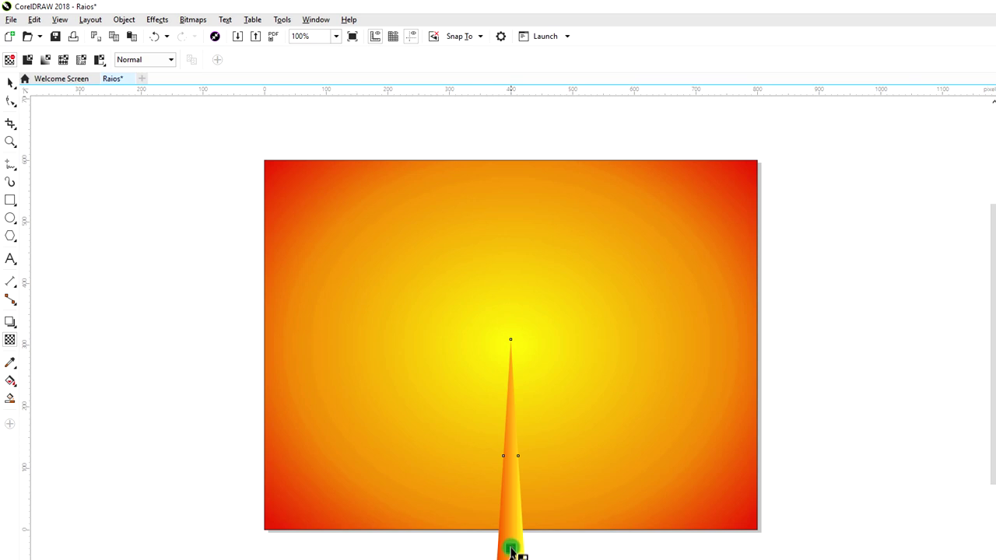
- Apply a linear transparency to the triangle, fading from opaque near its base to fully transparent just above its tip
left_click_drag(511, 549, 516, 362)
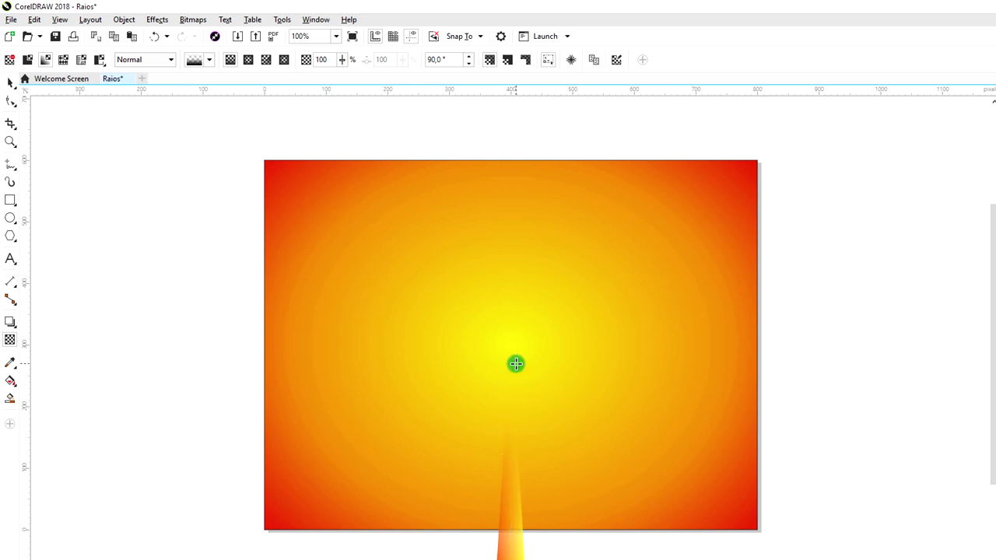
left_click_drag(508, 349, 508, 324)
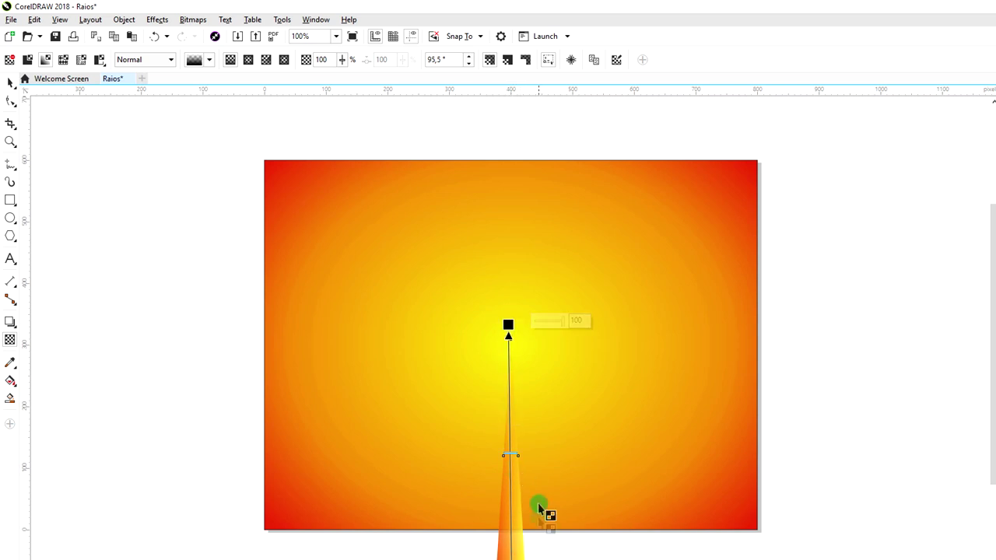
mouse_move(509, 455)
left_mouse_down()
mouse_move(509, 473)
mouse_move(510, 435)
left_mouse_up()
- Move the triangle's rotation centre to its tip and make a copy rotated about 10.2° around it
left_click(14, 82)
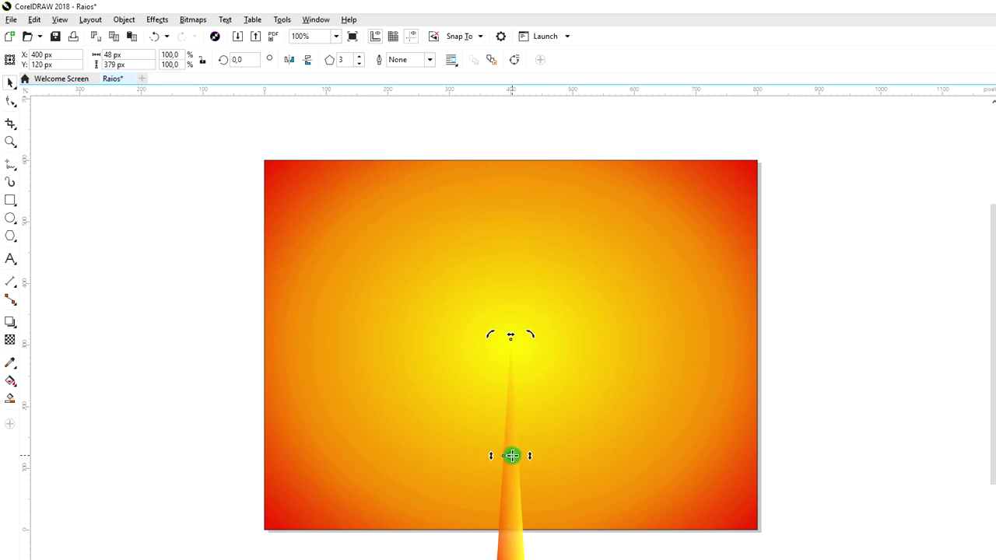
left_click_drag(511, 456, 513, 337)
left_click_drag(525, 559, 567, 559)
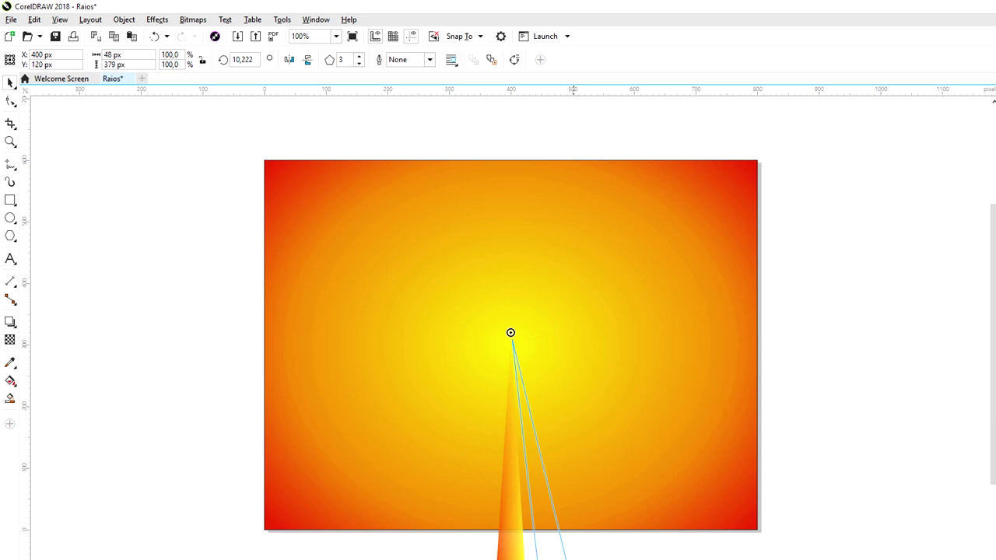
left_click_drag(568, 559, 565, 559)
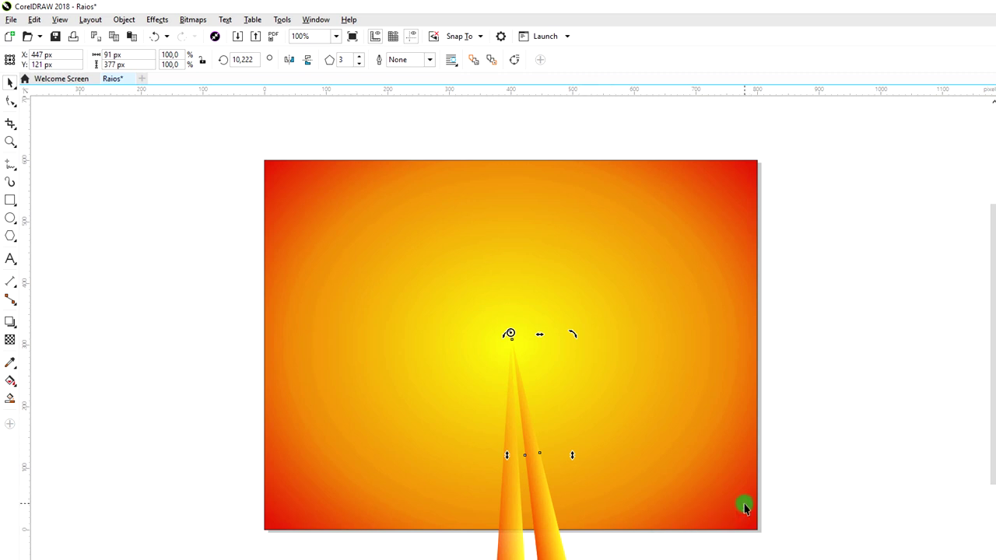
- Repeat the rotated duplication until the rays fill the full circle, and undo the last overlapping copy
key("ctrl+r")
key("ctrl+r")
key("ctrl+r")
key("ctrl+r")
key("ctrl+r")
key("ctrl+r")
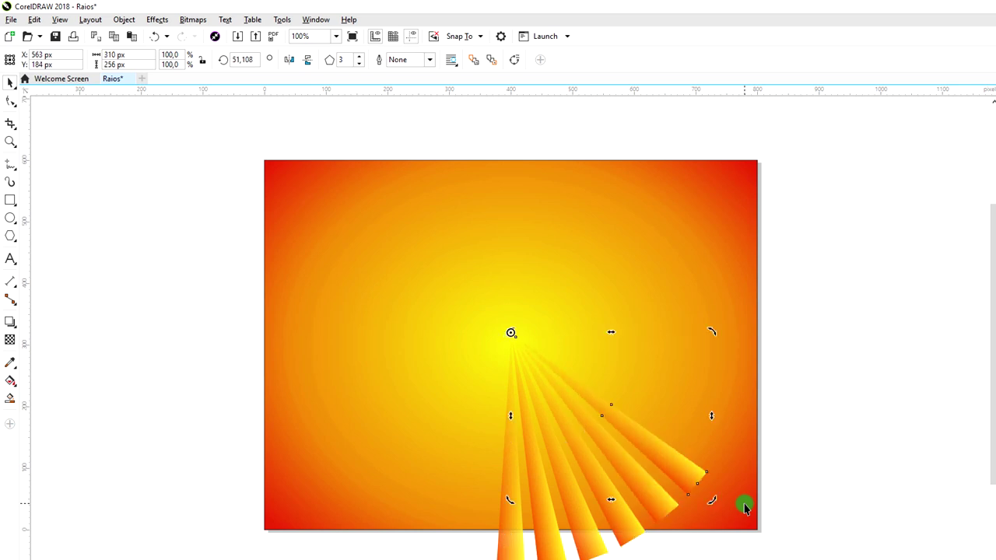
key("ctrl+r")
key("ctrl+r")
key("ctrl+r")
key("ctrl+r")
key("ctrl+r")
key("ctrl+r")
key("ctrl+r")
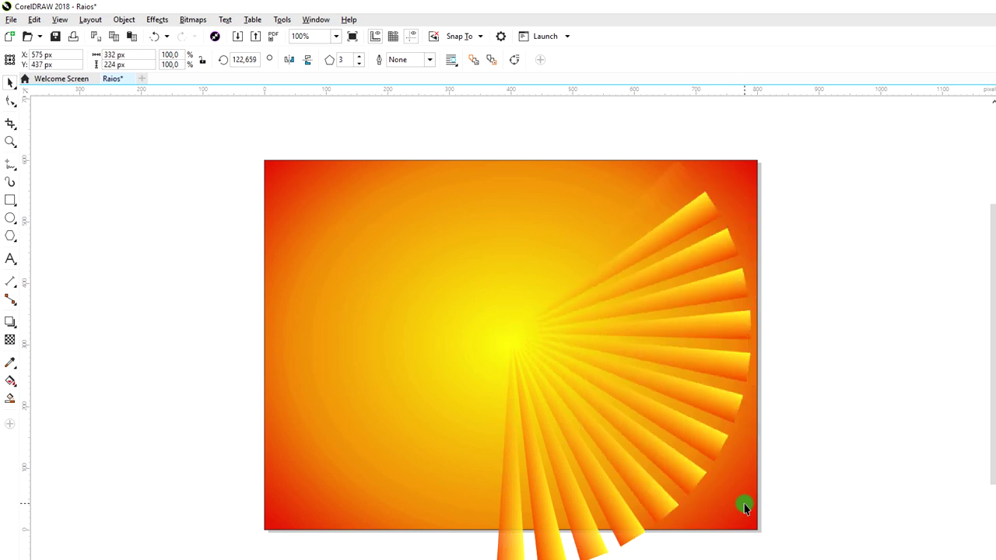
key("ctrl+r")
key("ctrl+r")
key("ctrl+r")
key("ctrl+r")
key("ctrl+r")
key("ctrl+r")
key("ctrl+r")
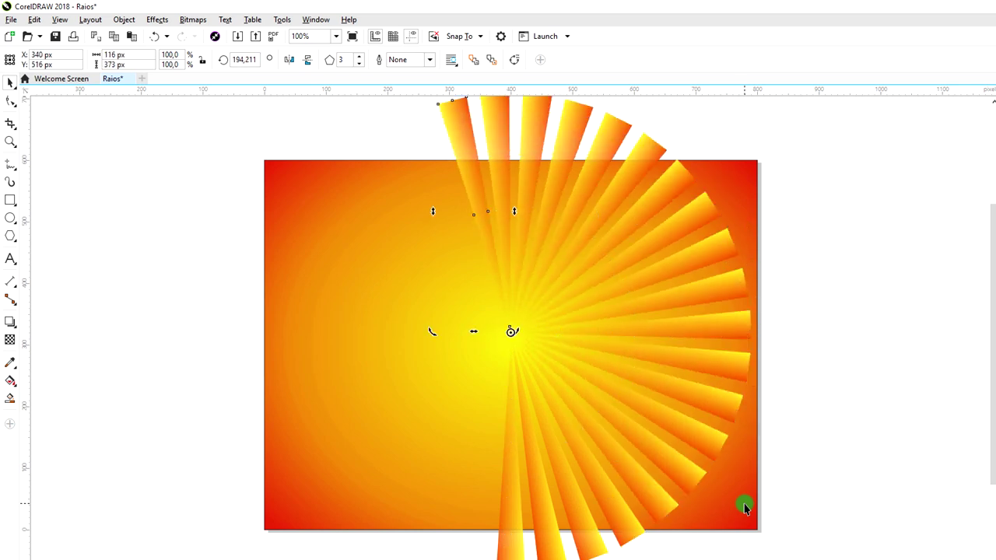
key("ctrl+r")
key("ctrl+r")
key("ctrl+r")
key("ctrl+r")
key("ctrl+r")
key("ctrl+r")
key("ctrl+r")
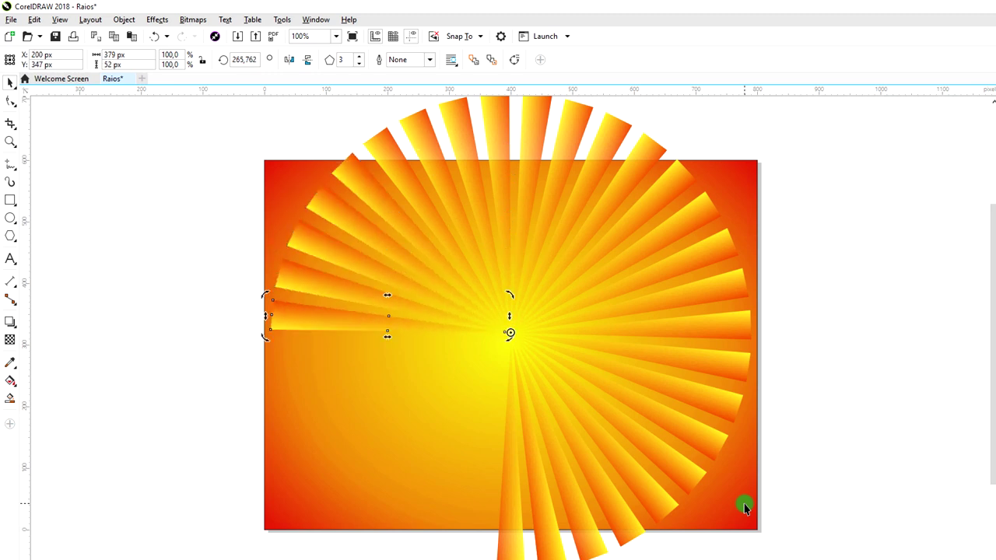
key("ctrl+r")
key("ctrl+r")
key("ctrl+r")
key("ctrl+r")
key("ctrl+r")
key("ctrl+r")
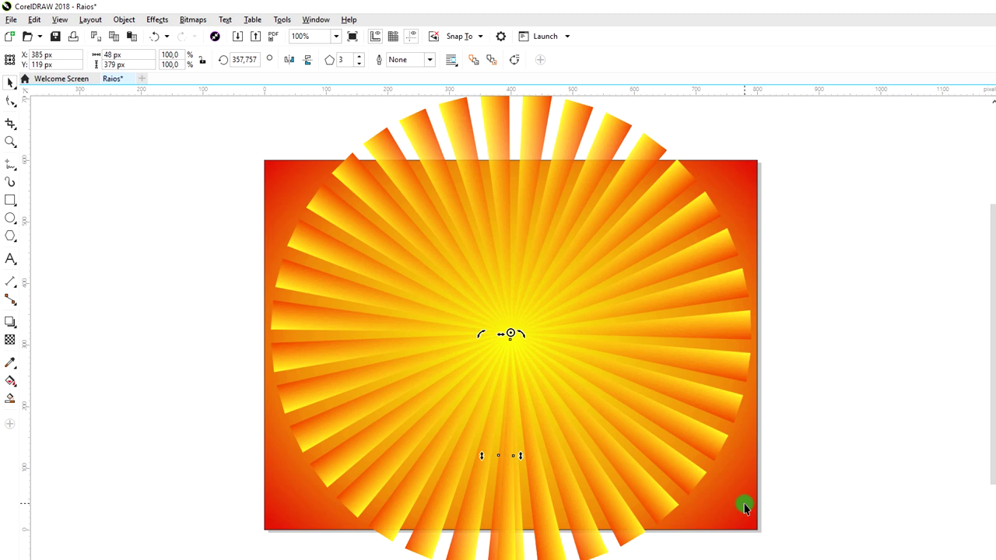
key("ctrl+z")
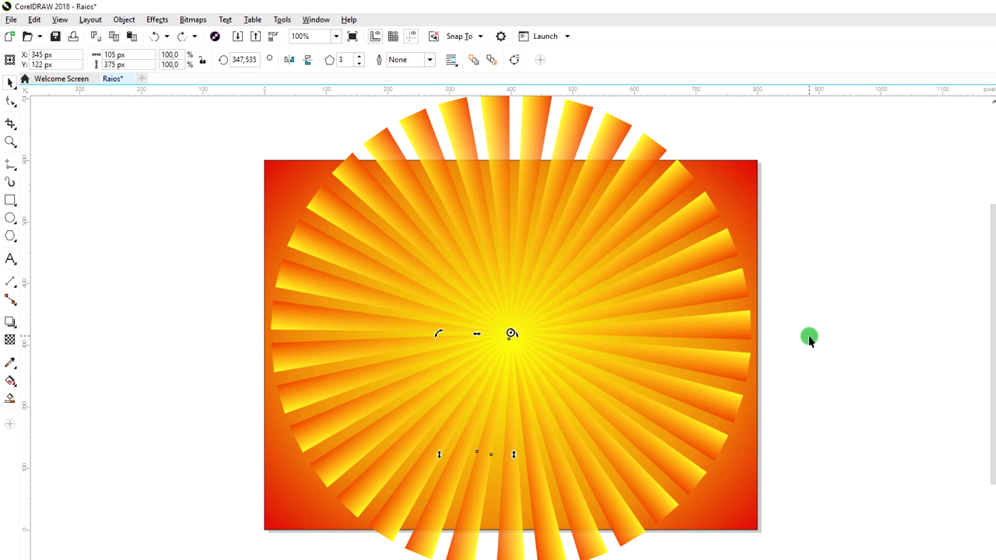
- Group all the rays without the background rectangle and enlarge the group about its centre to about 1030 by 1030 px
scroll(869, 353, "down", 1)
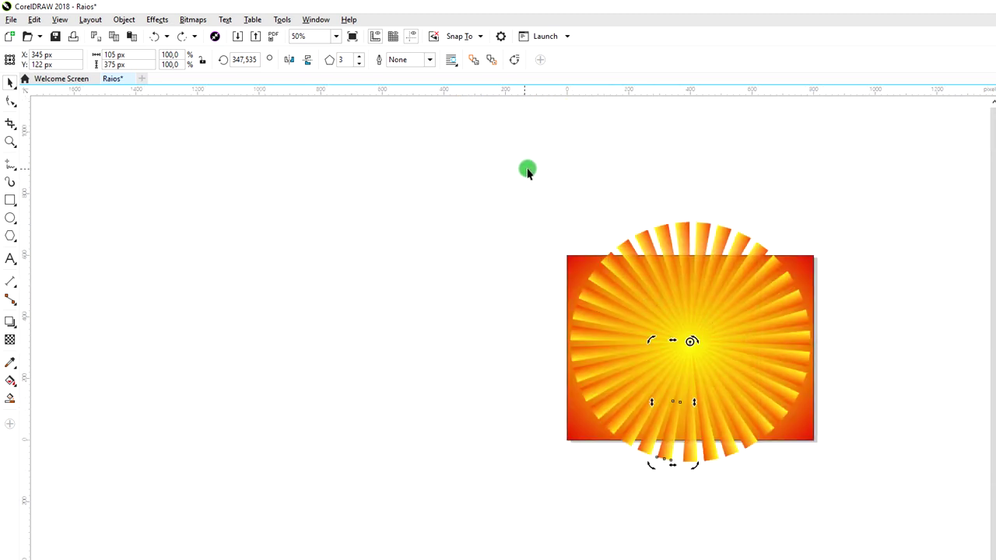
left_click_drag(533, 165, 820, 484)
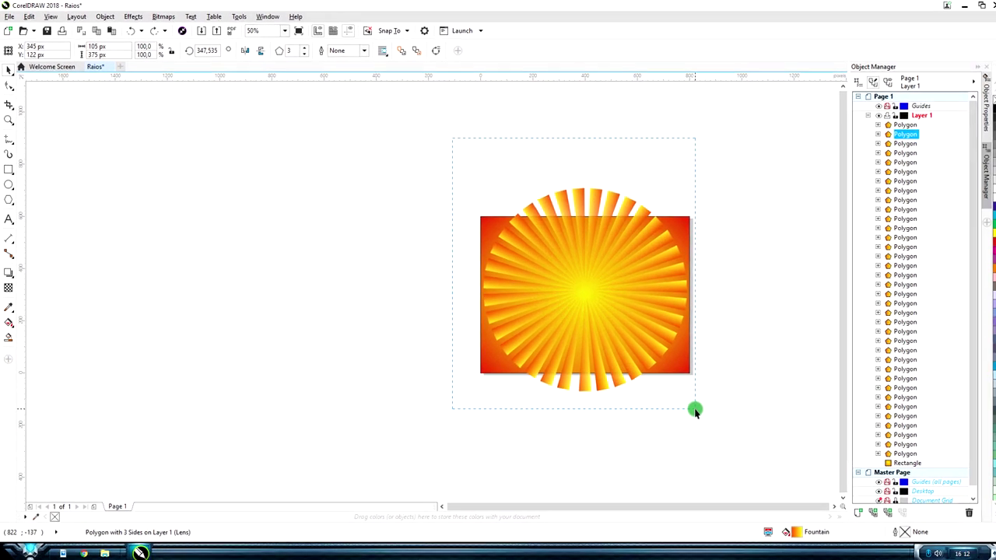
left_click_drag(695, 410, 695, 411)
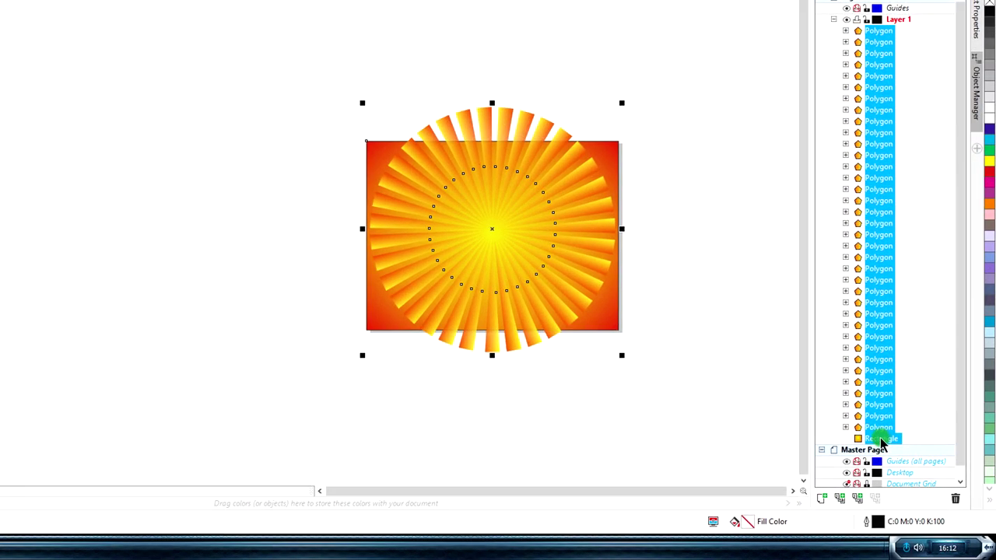
left_click(882, 441, "ctrl")
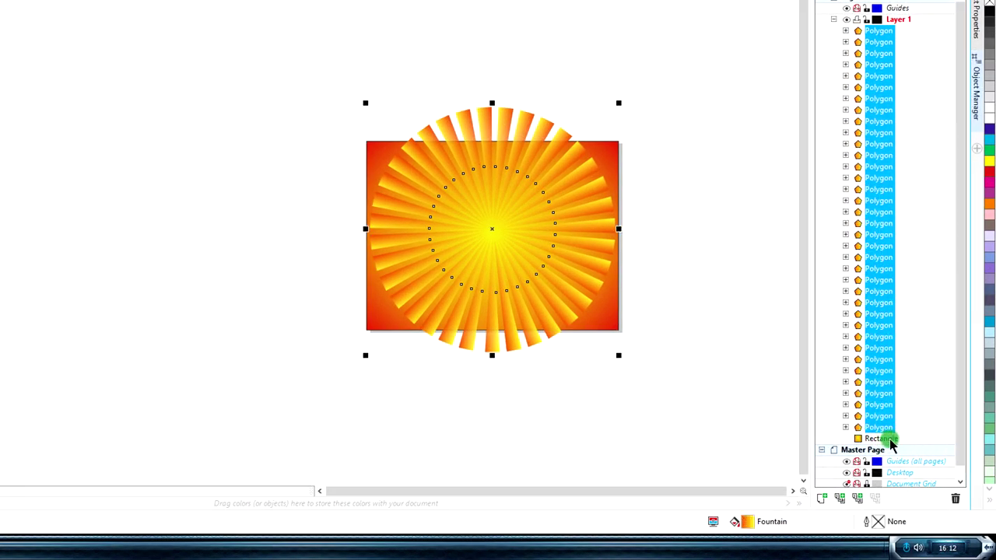
left_click(813, 200)
left_click(880, 206)
right_click(878, 195)
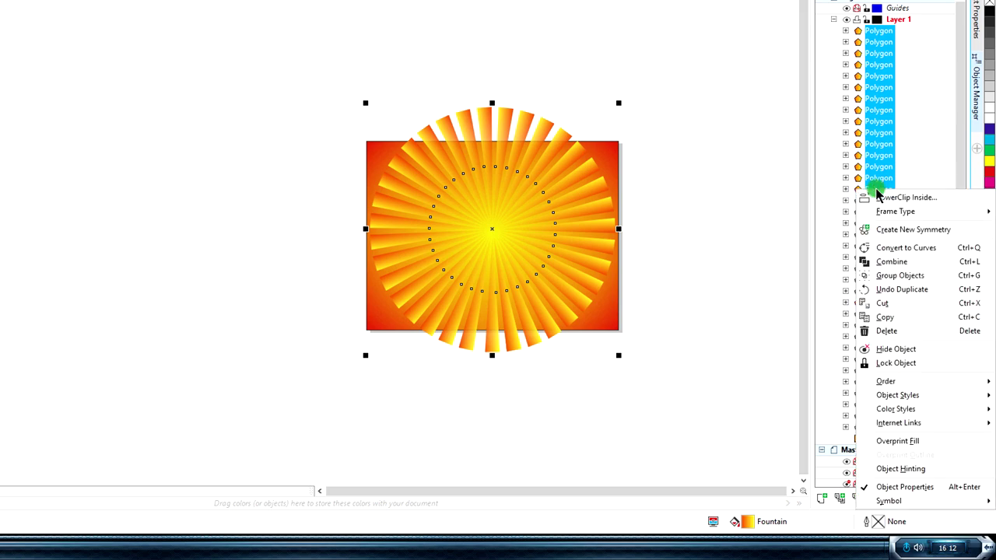
left_click(902, 278)
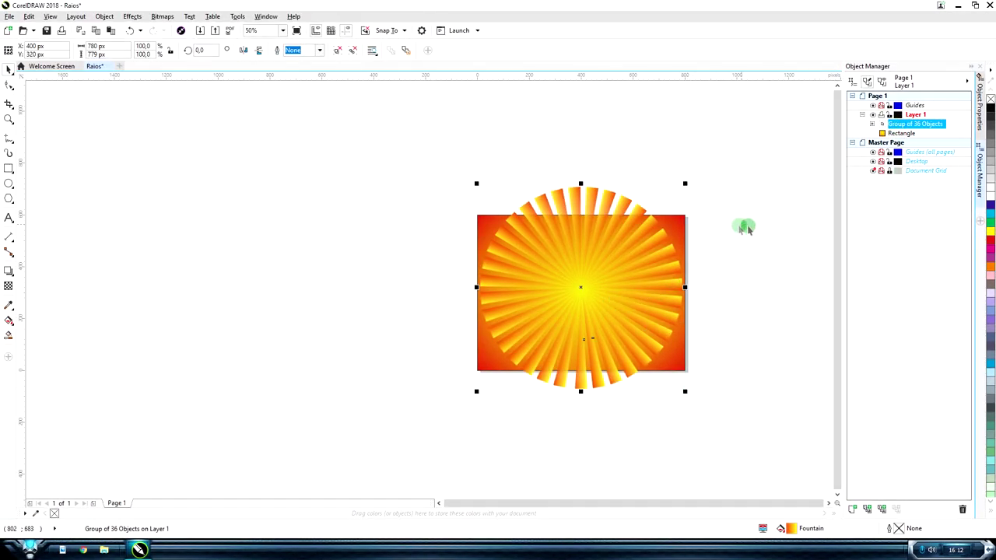
left_click_drag(684, 392, 747, 424)
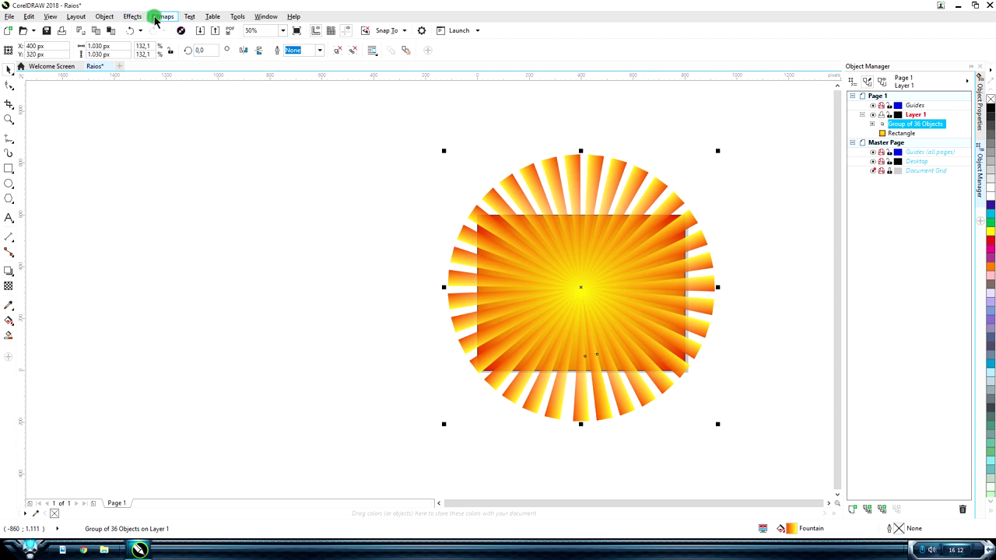
- Try to place the ray group inside the background rectangle with PowerClip
left_click(105, 17)
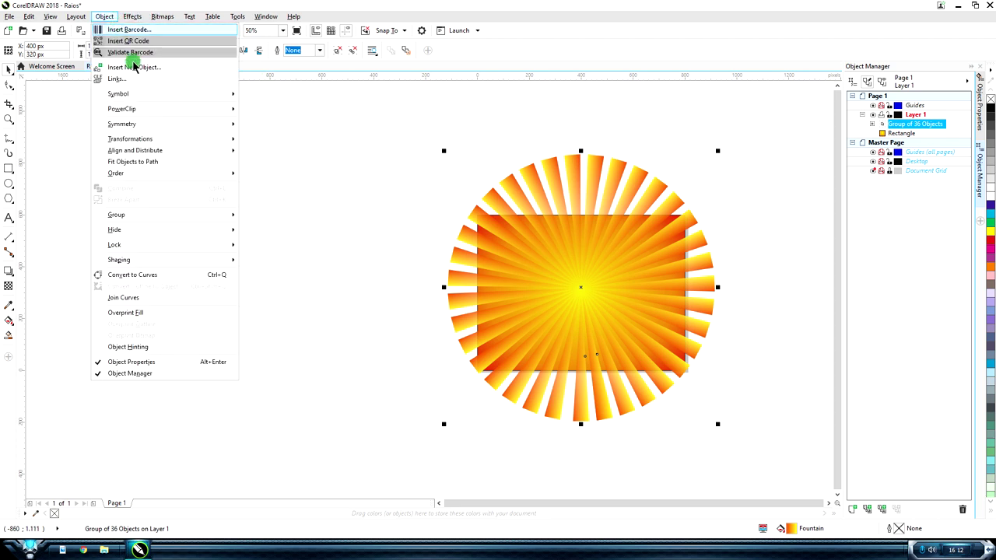
mouse_move(166, 108)
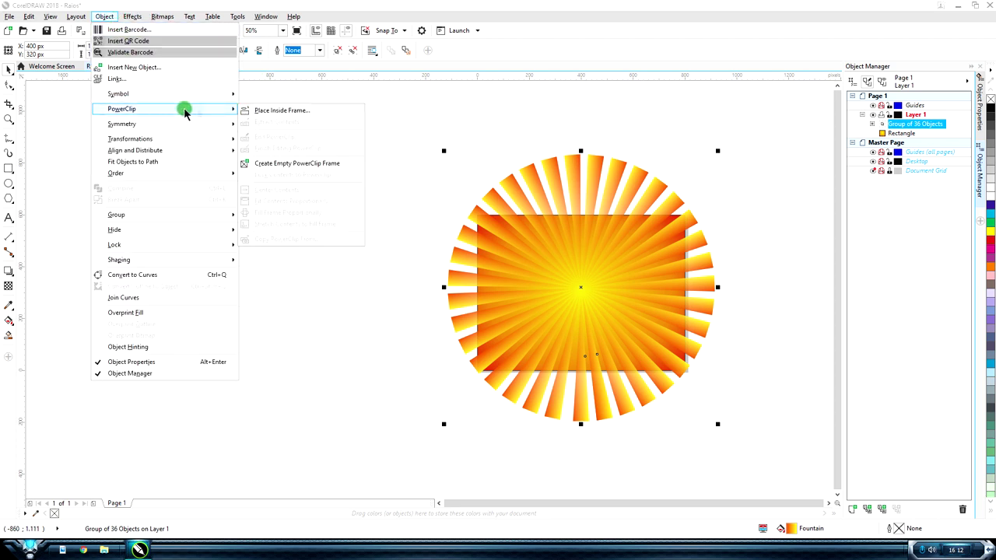
left_click(259, 115)
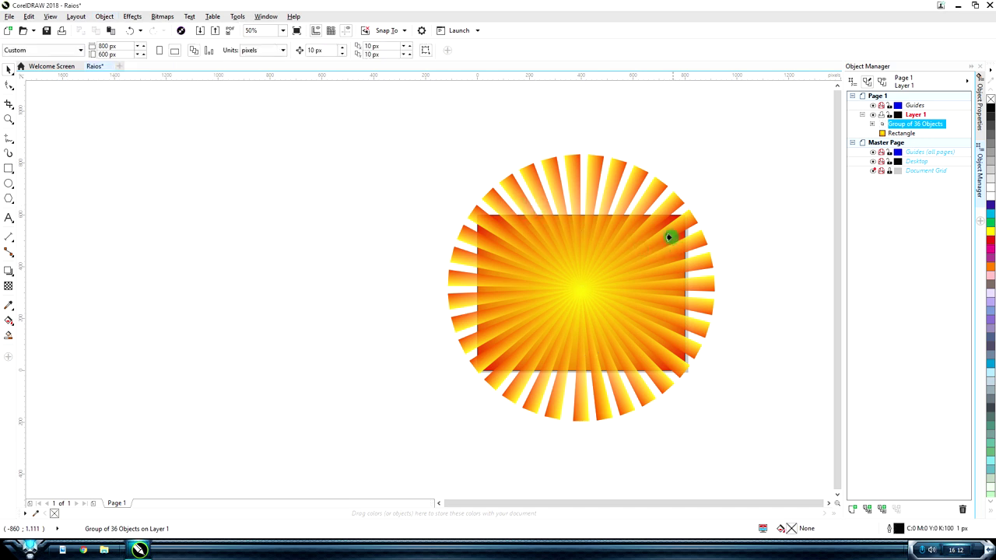
left_click(663, 225)
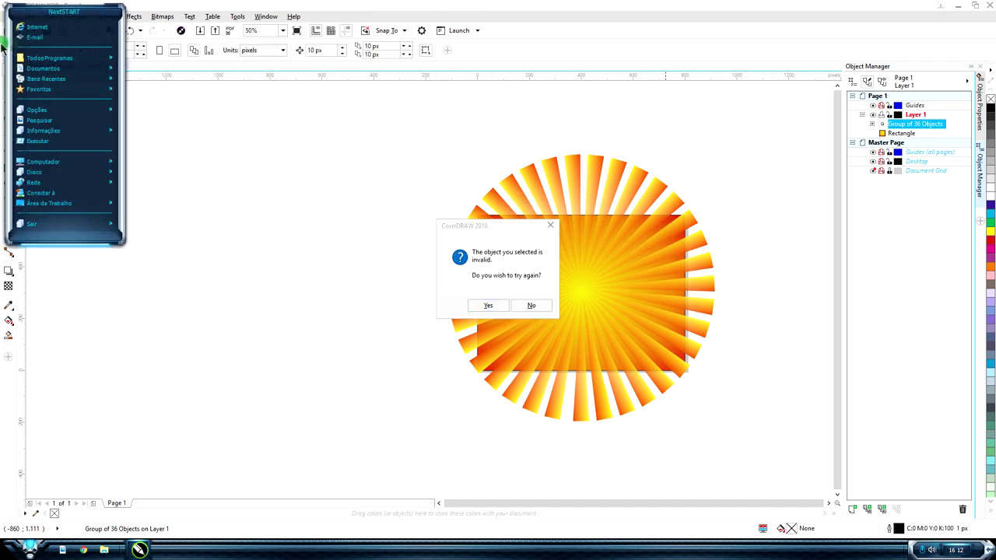
left_click(539, 307)
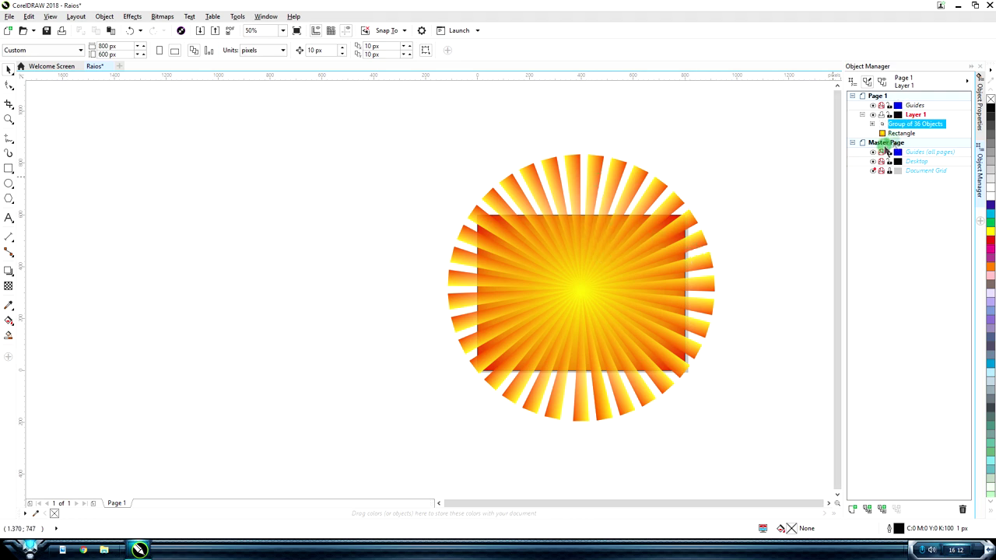
- Move the ray group to about X 243 px, Y 326 px and place it inside the background rectangle with PowerClip
left_click(704, 237)
left_click_drag(616, 287, 574, 285)
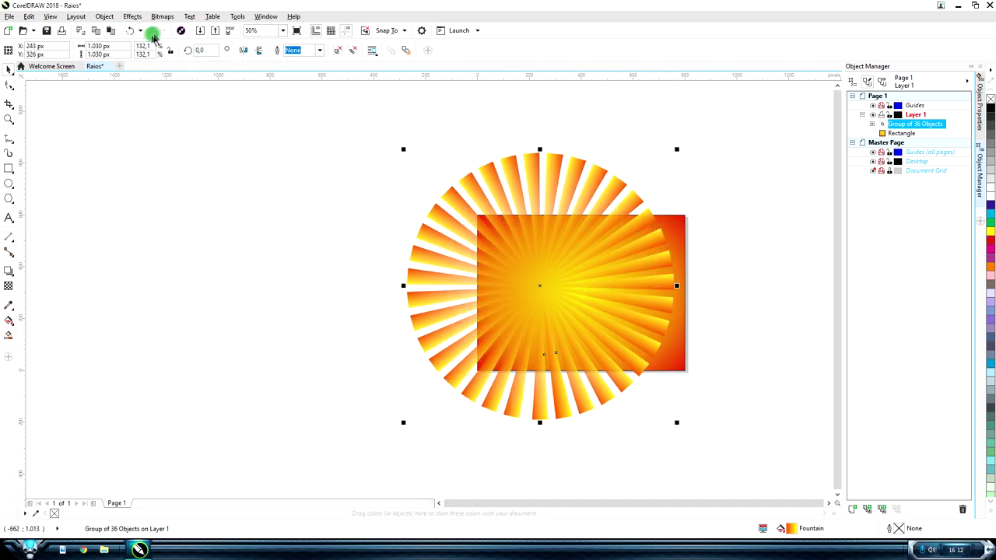
left_click(107, 19)
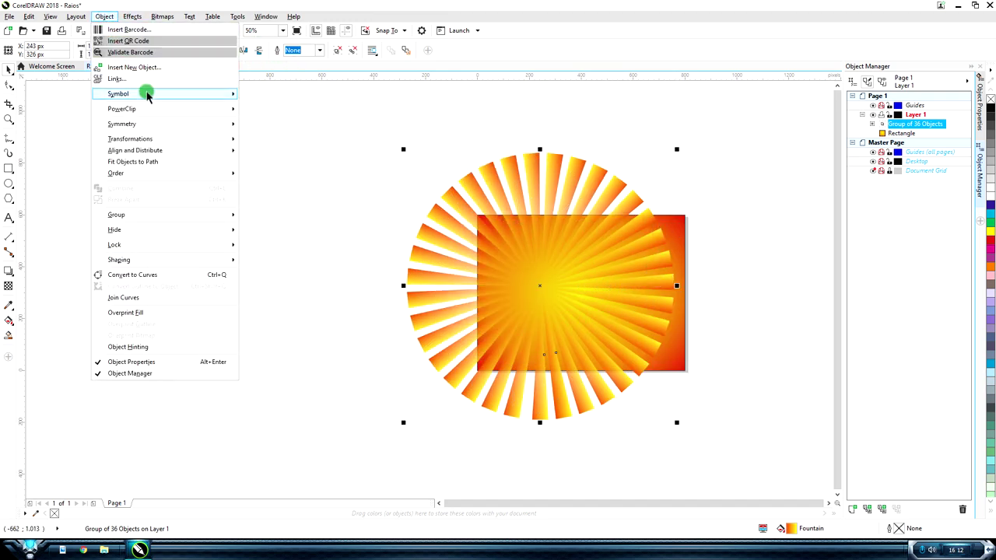
mouse_move(194, 114)
left_click(269, 109)
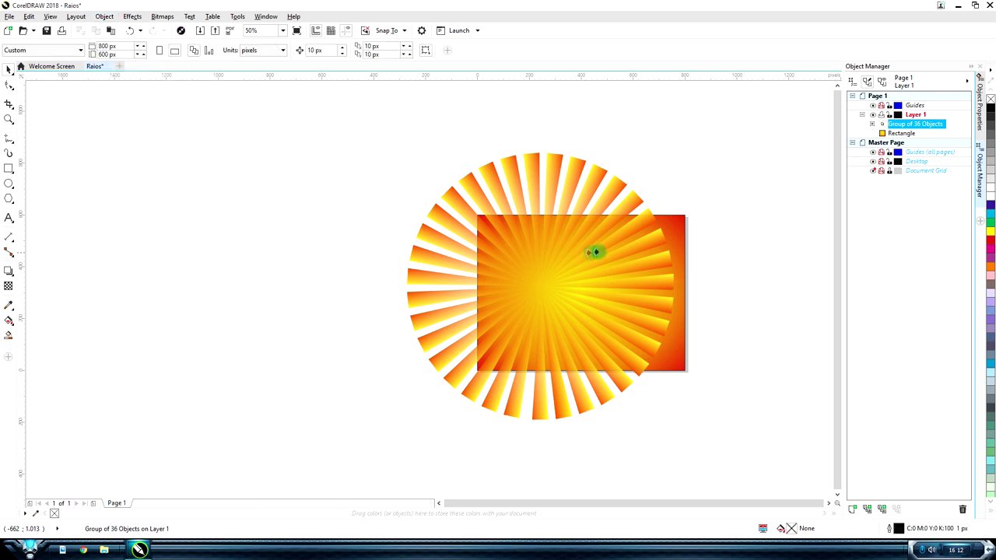
left_click(671, 231)
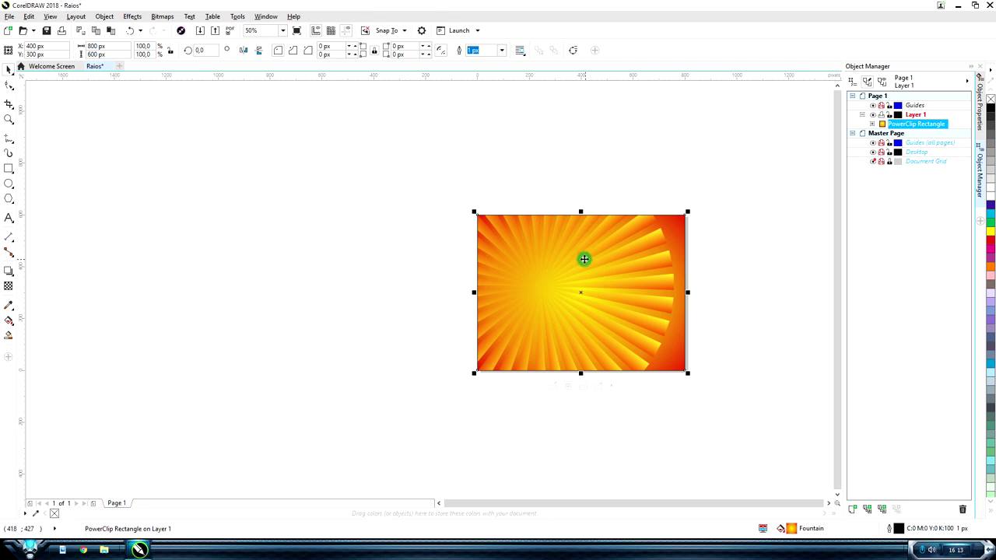
- Edit the PowerClip contents and enlarge the ray group to about 1171 by 1170 px so it covers the whole rectangle
double_click(580, 254)
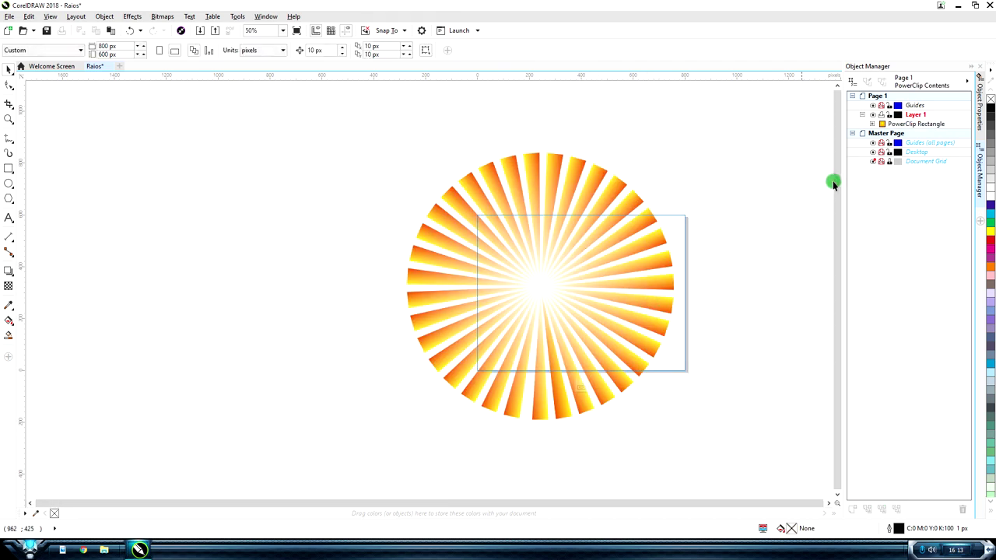
left_click(657, 285)
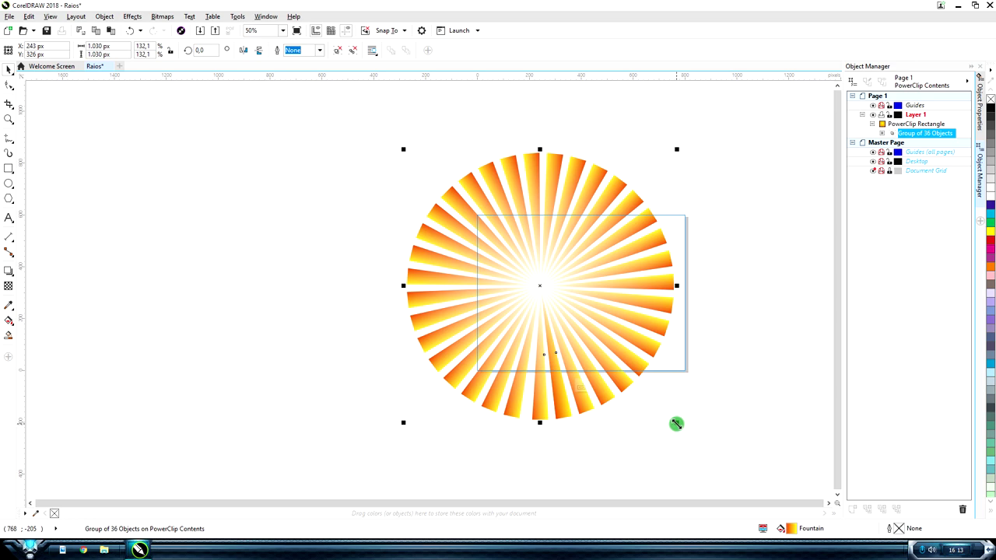
left_click_drag(676, 424, 768, 449)
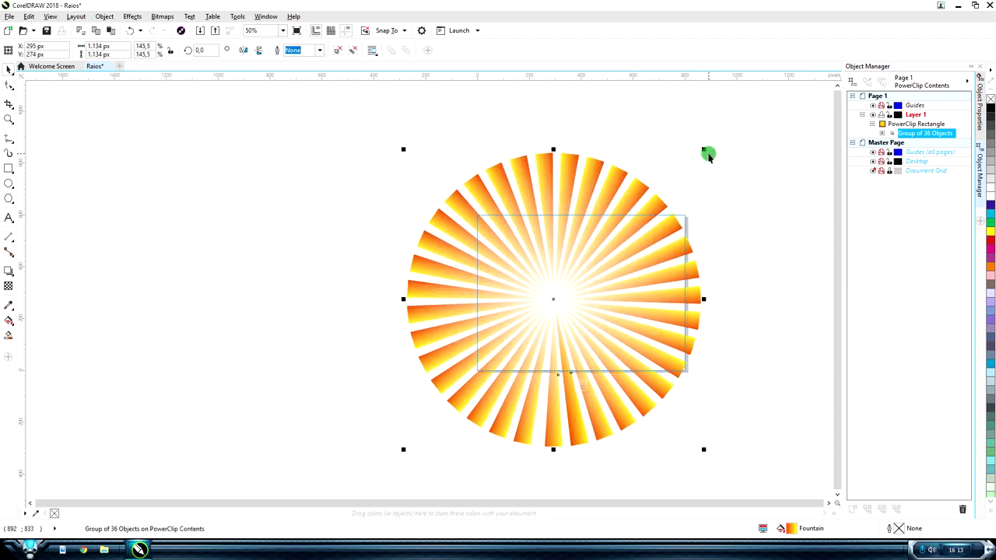
left_click_drag(706, 150, 713, 140)
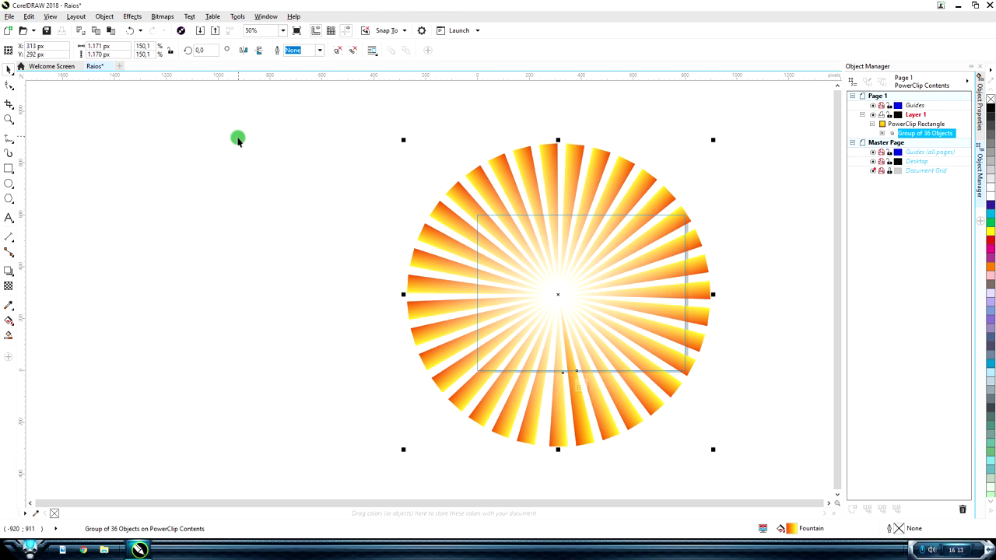
left_click(214, 172)
left_click(229, 183)
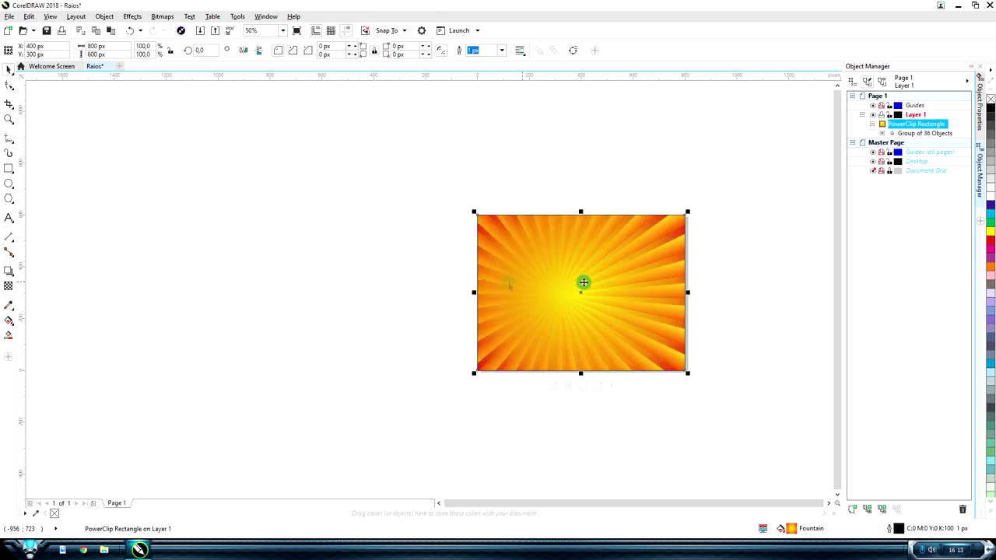
- Move the finished orange sunburst off the page to about X 1321 px, Y 310 px
left_click(737, 267)
scroll(618, 315, "up", 2)
scroll(618, 311, "down", 2)
scroll(614, 308, "up", 2)
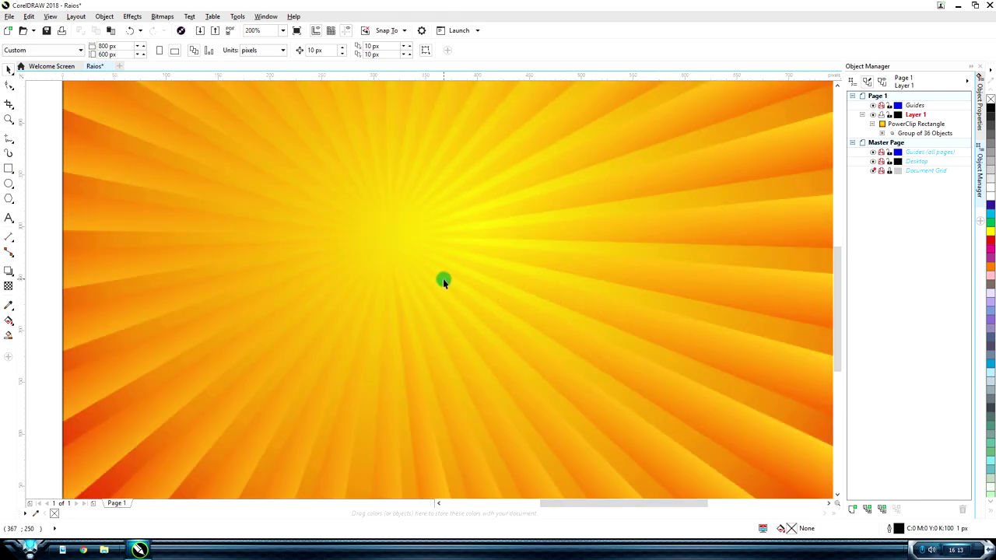
scroll(438, 277, "down", 1)
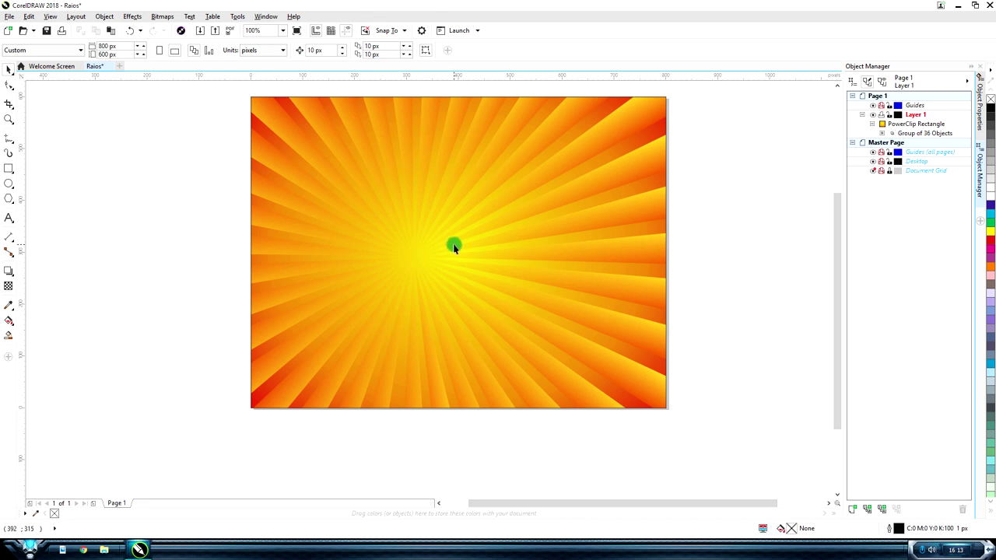
left_click(509, 230)
left_click_drag(340, 209, 772, 225)
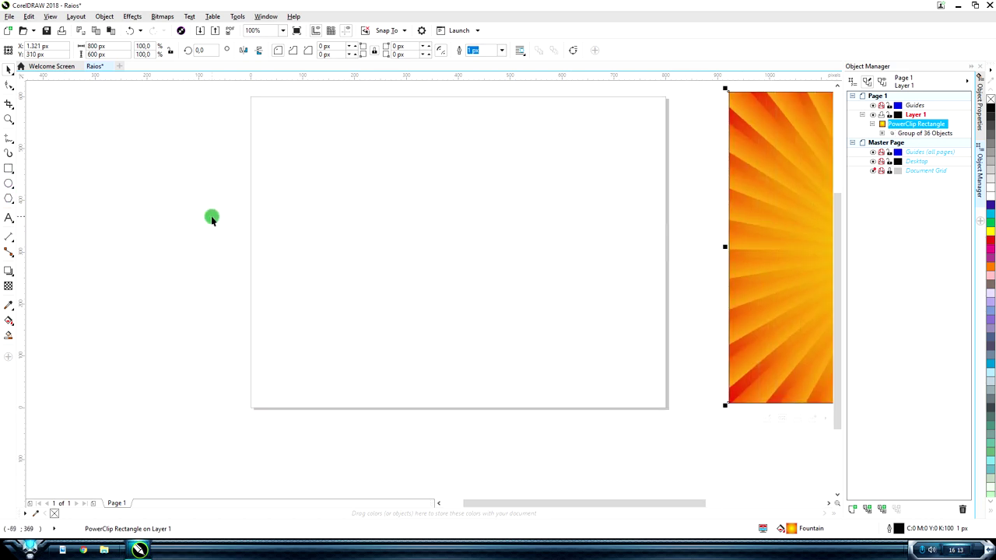
- Create a page-sized 800 by 600 px rectangle and apply a linear fountain fill to it
left_click(53, 184)
double_click(8, 168)
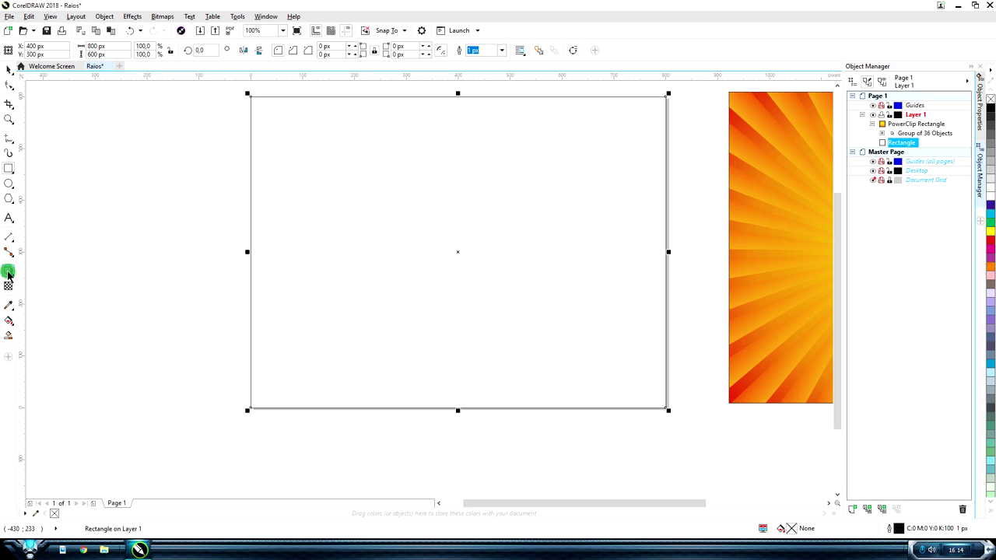
left_click(8, 272)
left_click(8, 319)
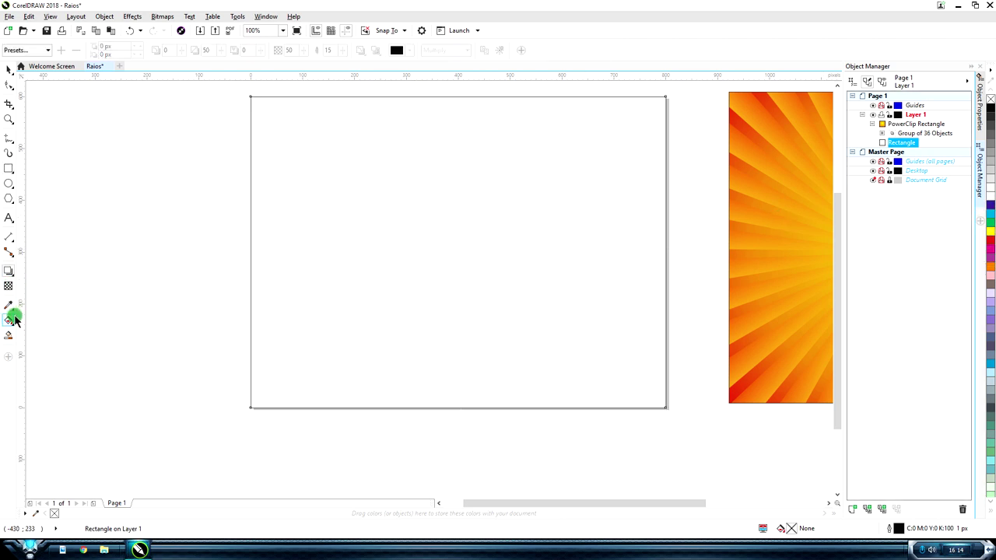
left_click(45, 52)
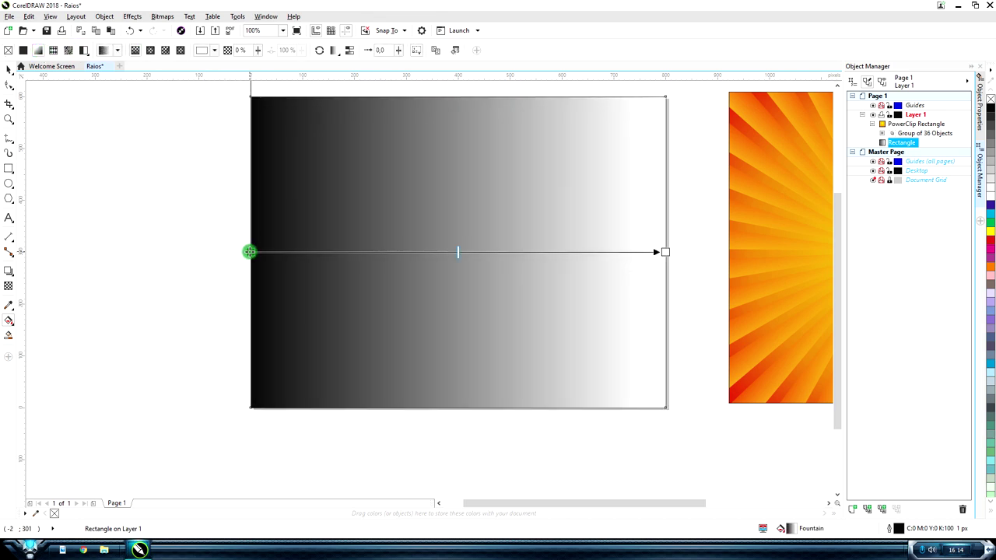
- Set the start node of the new rectangle's gradient to a violet-blue, CMYK 96, 100, 0, 0
left_click(249, 251)
left_click(232, 268)
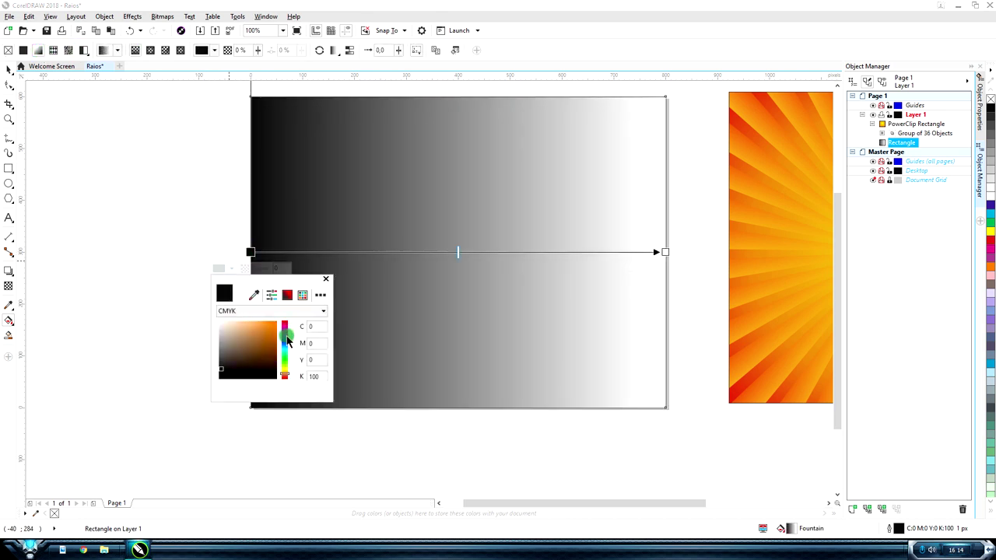
mouse_move(286, 345)
left_mouse_down()
mouse_move(278, 330)
mouse_move(273, 347)
mouse_move(287, 343)
mouse_move(271, 334)
mouse_move(282, 340)
mouse_move(270, 348)
left_mouse_up()
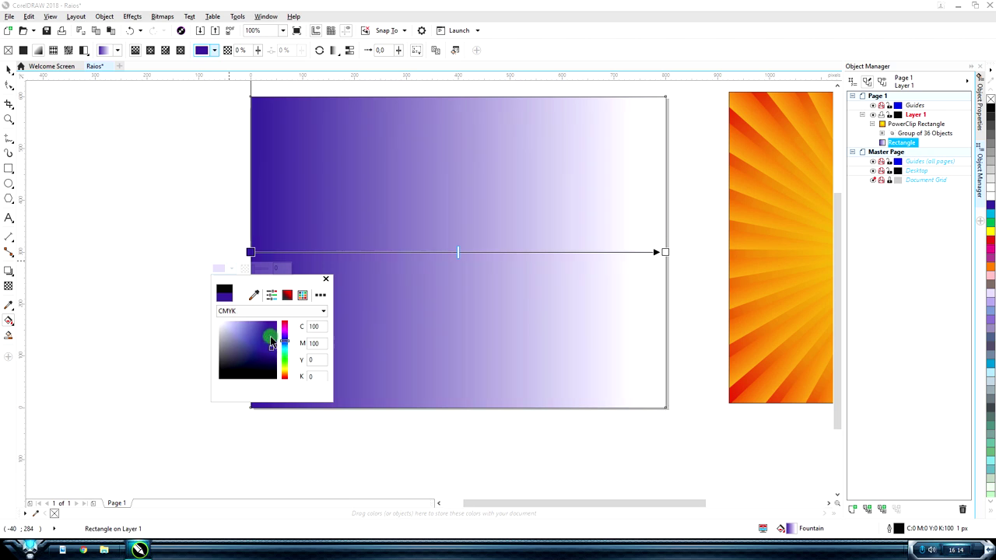
left_click_drag(285, 343, 285, 343)
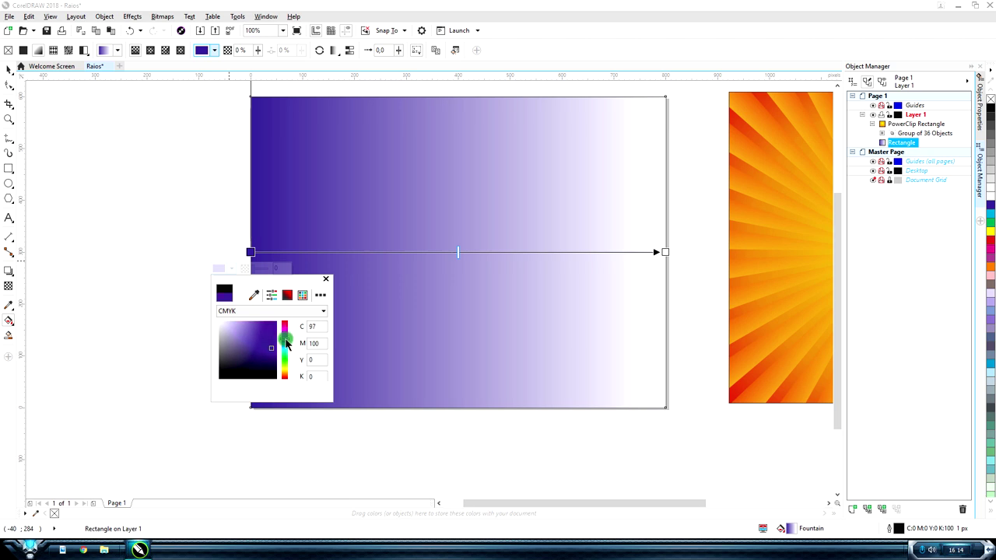
left_click_drag(286, 343, 268, 334)
left_click(306, 332)
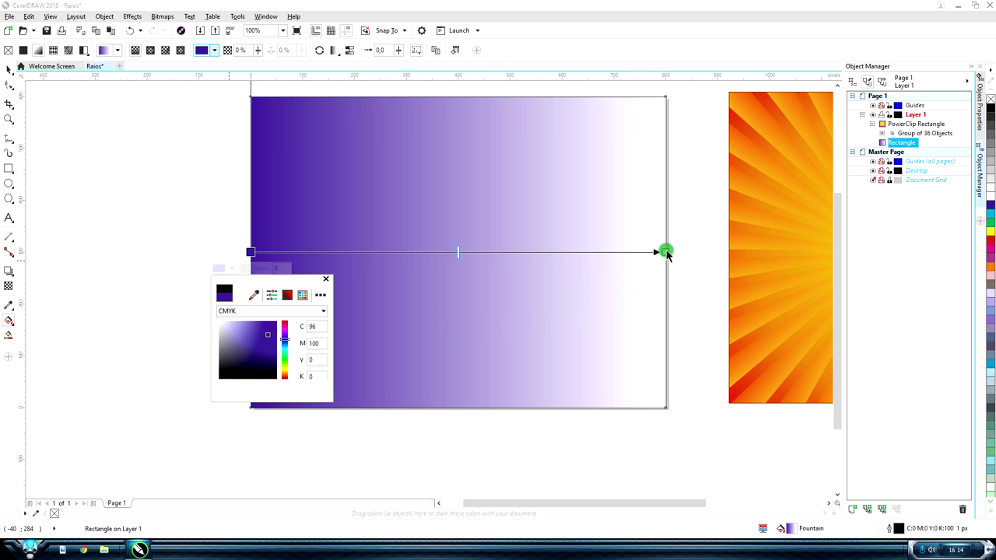
- Set the end node of the rectangle's gradient to a teal, CMYK 76, 13, 14, 16
left_click(666, 253)
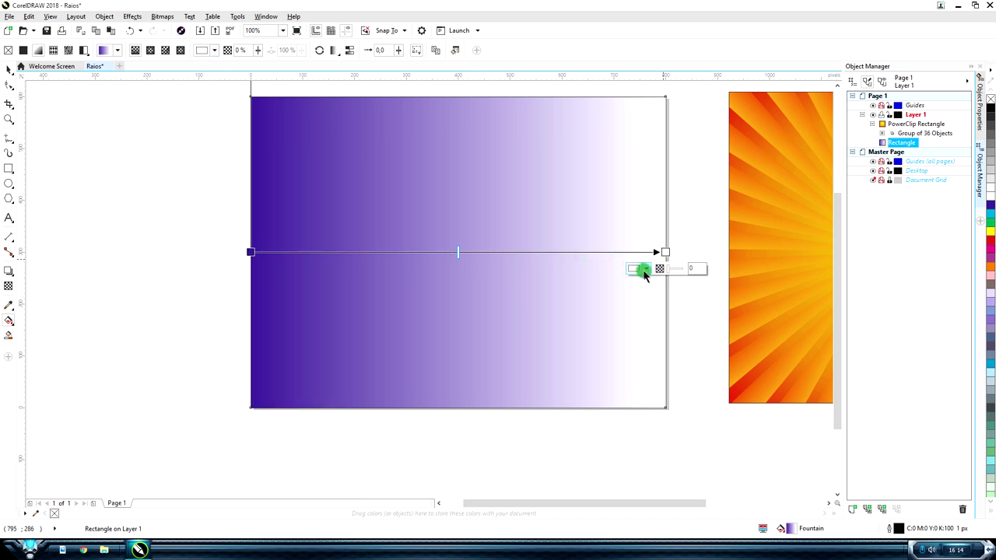
left_click(644, 271)
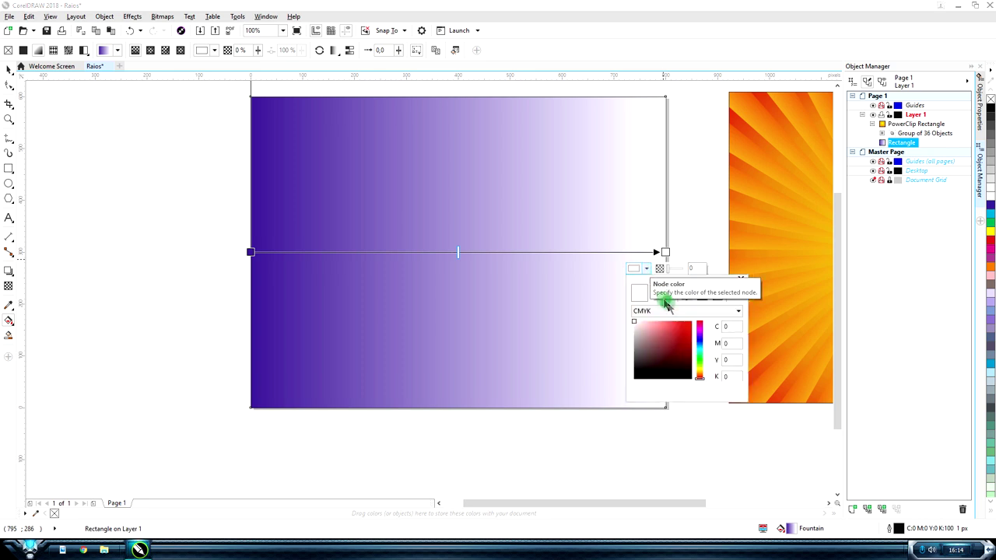
left_click(700, 350)
left_click(683, 332)
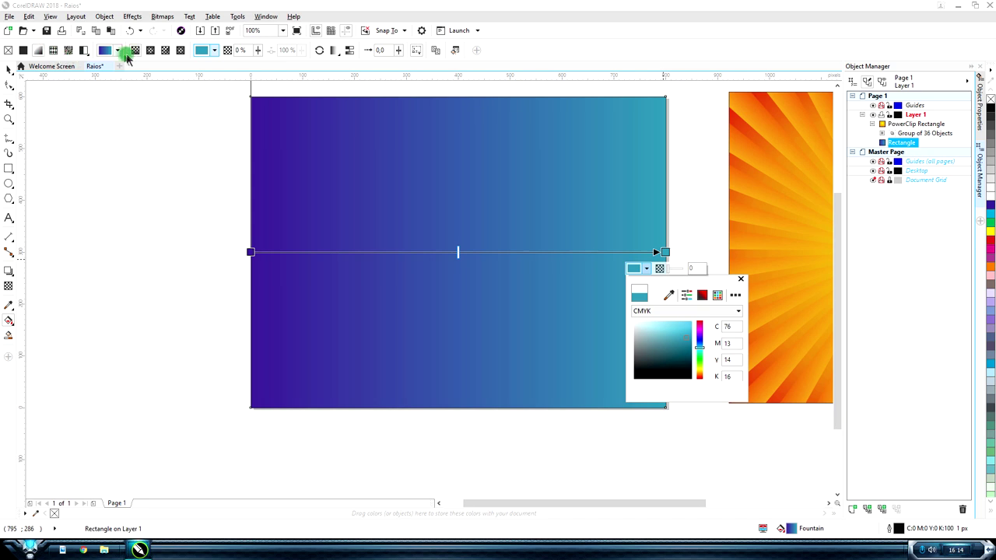
- Change the rectangle's gradient to elliptical and stretch its outer violet-blue node well beyond the page's edge to widen the teal glow
left_click(148, 52)
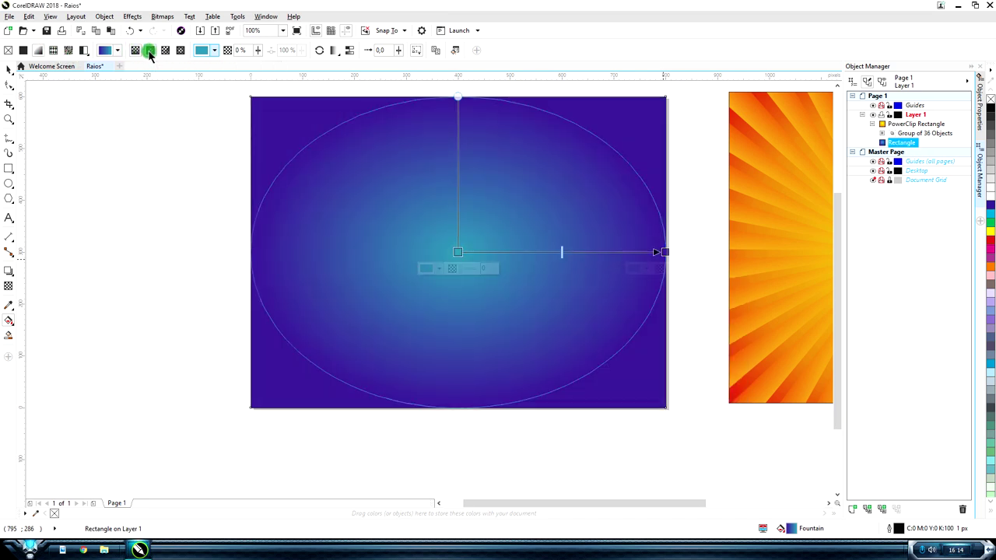
left_click(658, 252)
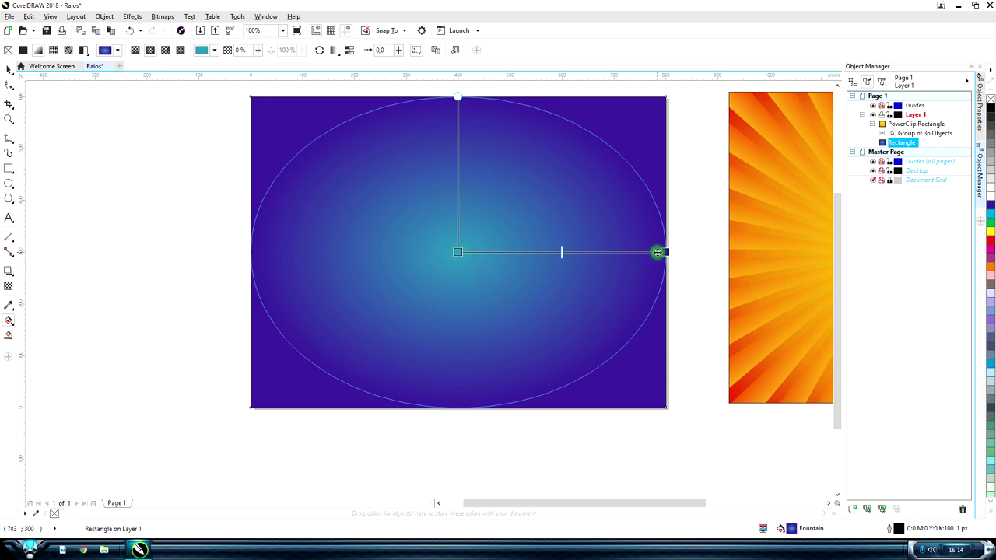
left_click_drag(663, 252, 762, 258)
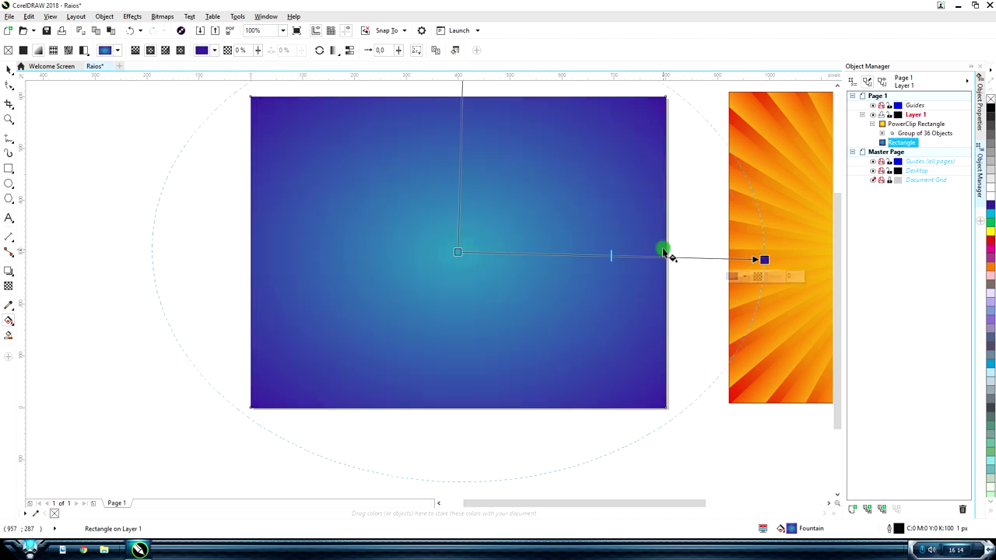
left_click_drag(764, 262, 802, 260)
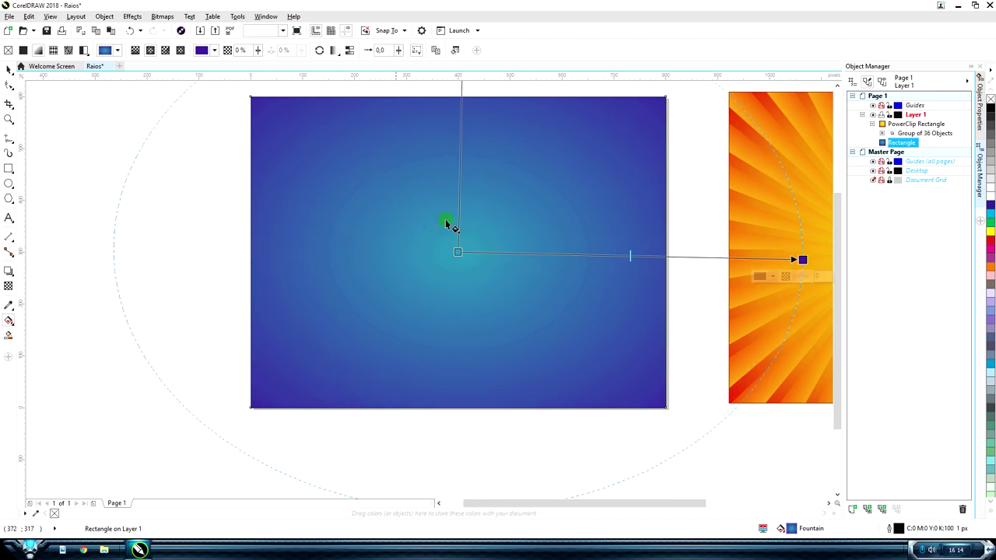
left_click_drag(792, 266, 840, 258)
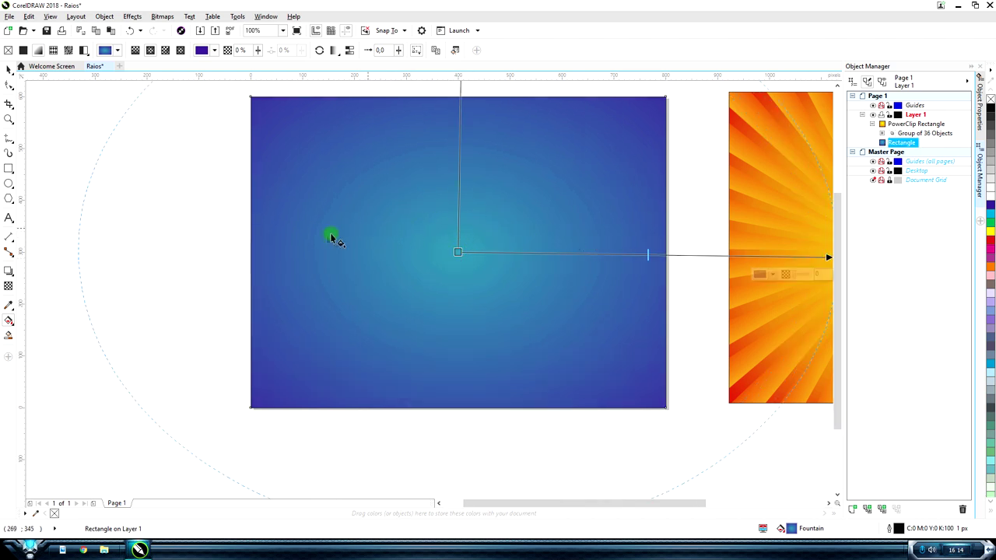
left_click(9, 69)
left_click(54, 116)
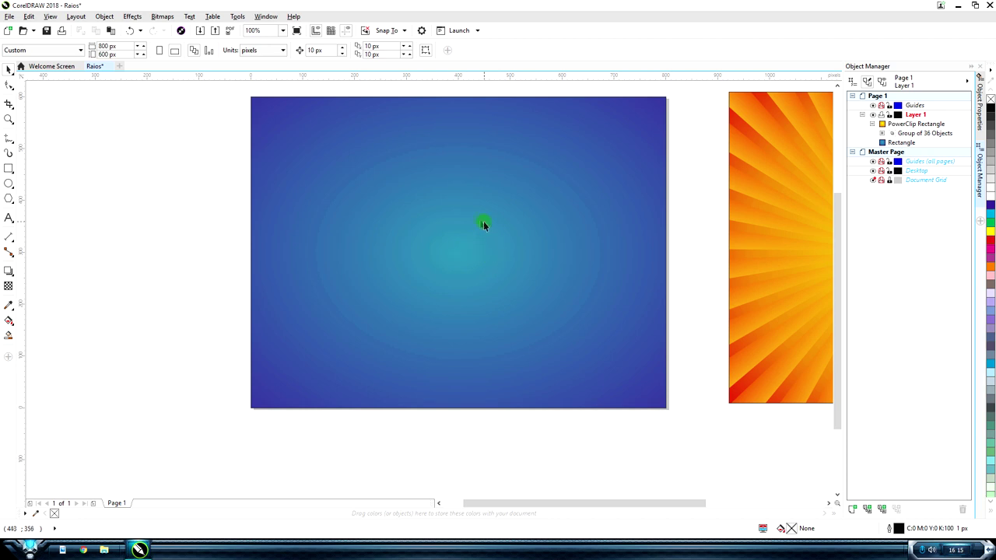
- Draw a narrow three-sided polygon about 47 by 396 px and move it to about X 391 px, Y 159 px
left_click(9, 201)
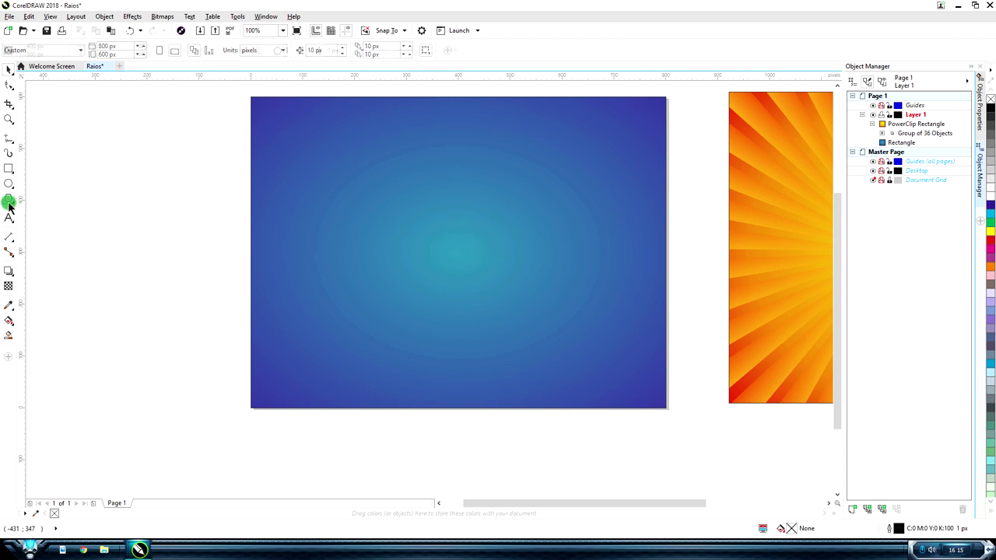
left_click_drag(442, 202, 467, 468)
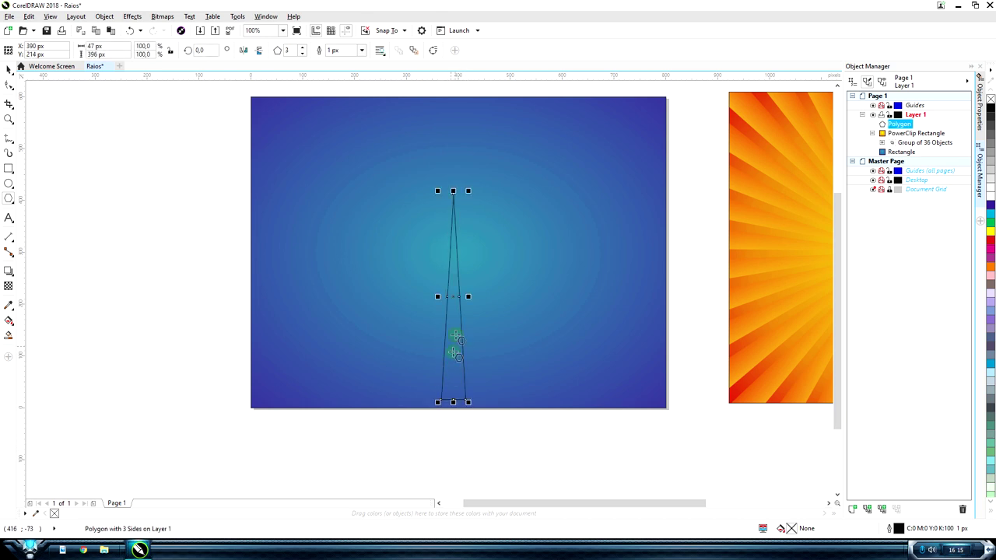
left_click(6, 69)
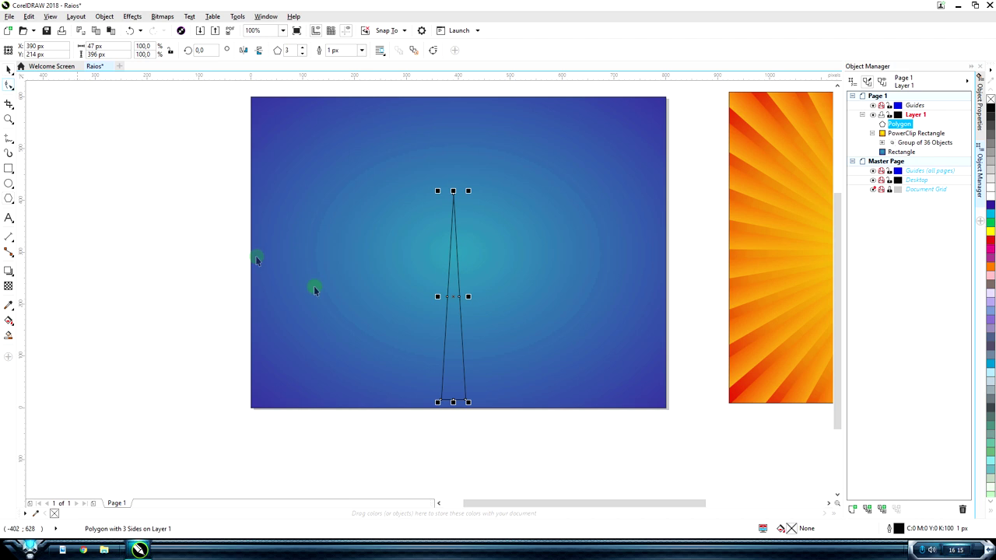
left_click_drag(453, 329, 452, 349)
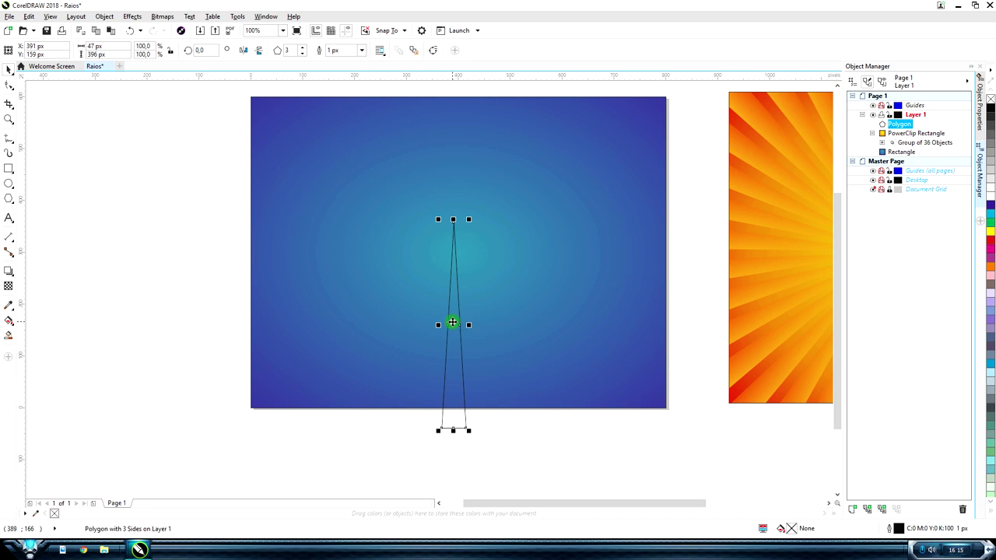
- Convert the triangle's side segments to curves with the Shape tool
left_click(9, 84)
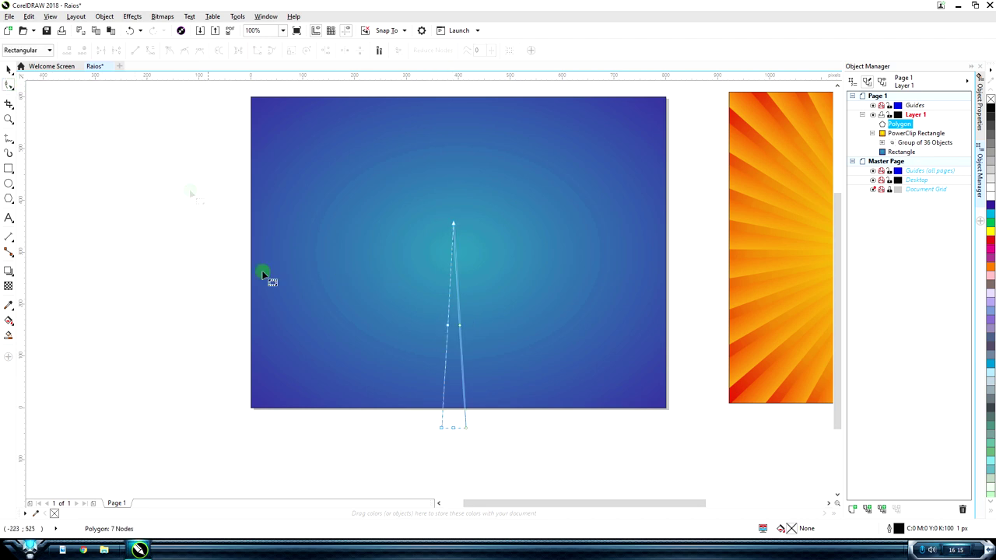
right_click(448, 350)
left_click(476, 392)
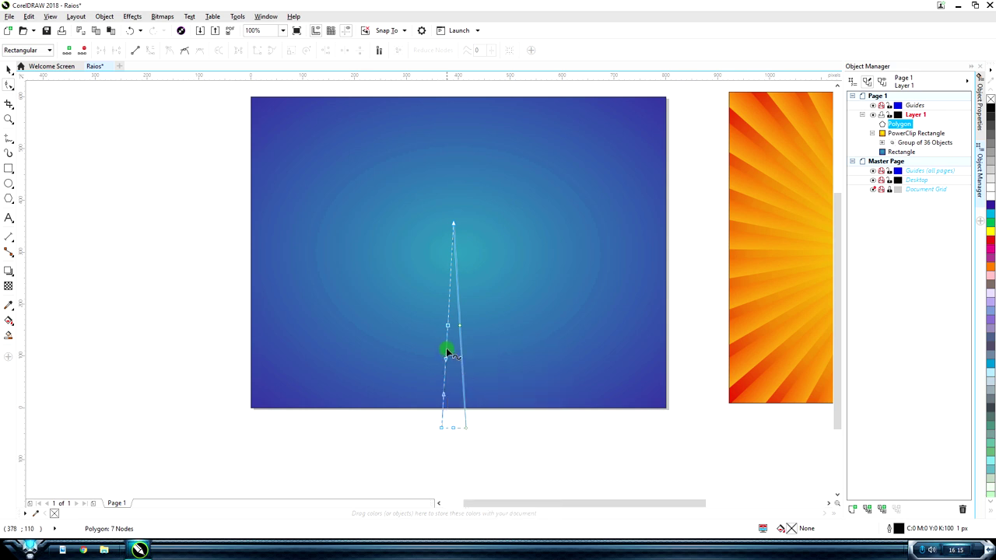
- Try to bend the triangle's side segments inward with the Shape tool, and undo the distortion
left_click_drag(447, 350, 457, 356)
left_click_drag(445, 376, 451, 379)
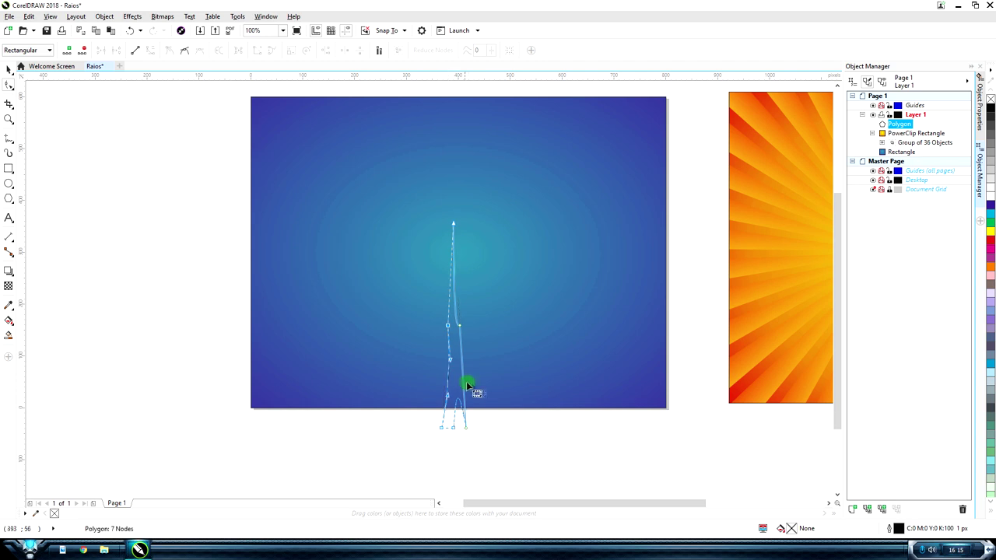
key("ctrl+z")
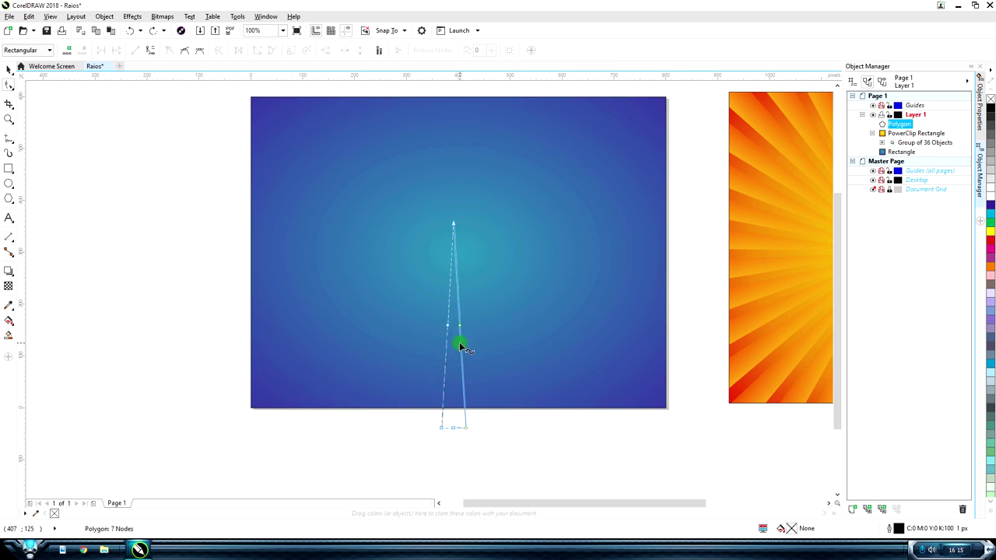
- Delete the midpoint nodes from the triangle's sides, keeping only its corner nodes
left_click_drag(449, 348, 451, 347)
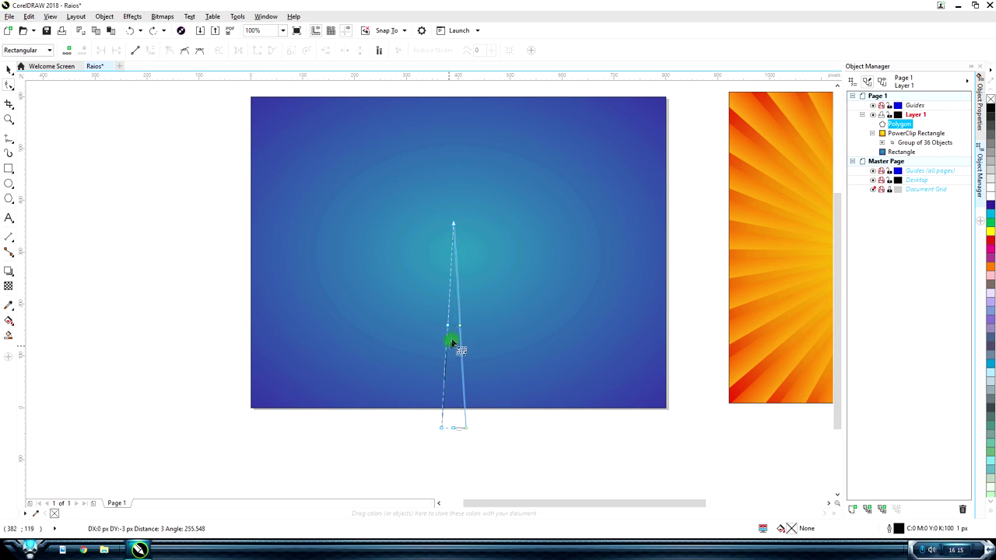
right_click(462, 329)
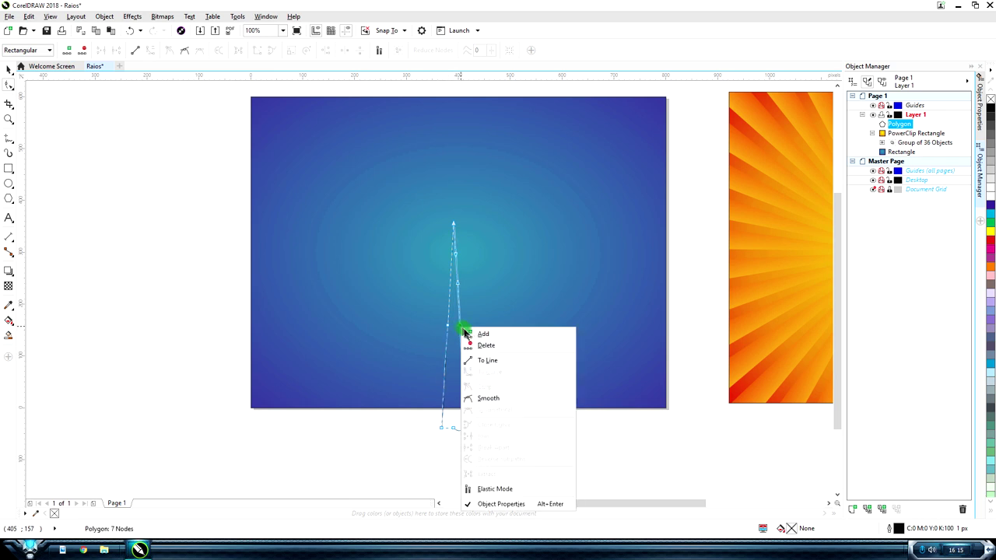
left_click(481, 346)
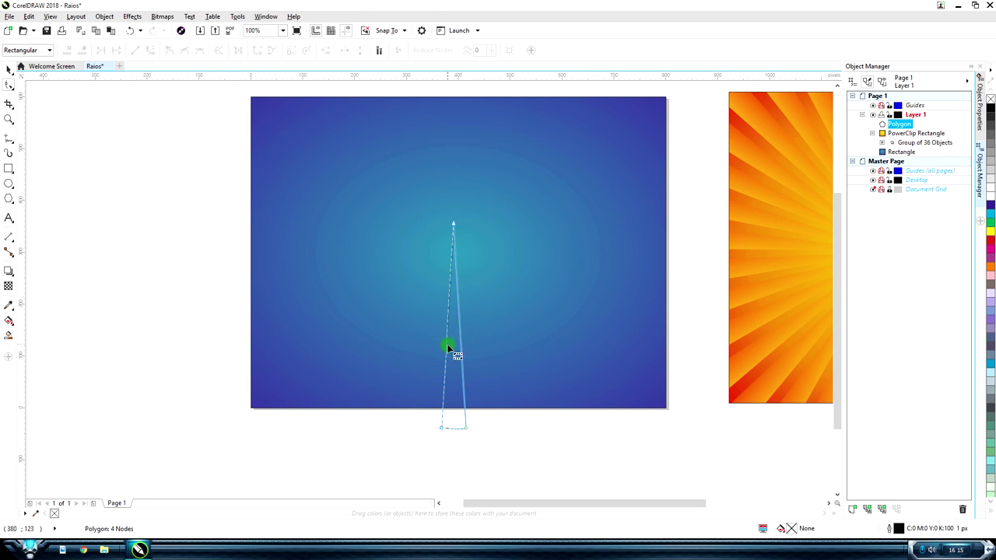
- Try to bend the narrow polygon triangle's sides and reposition its base corners with the Shape tool
left_click(446, 350)
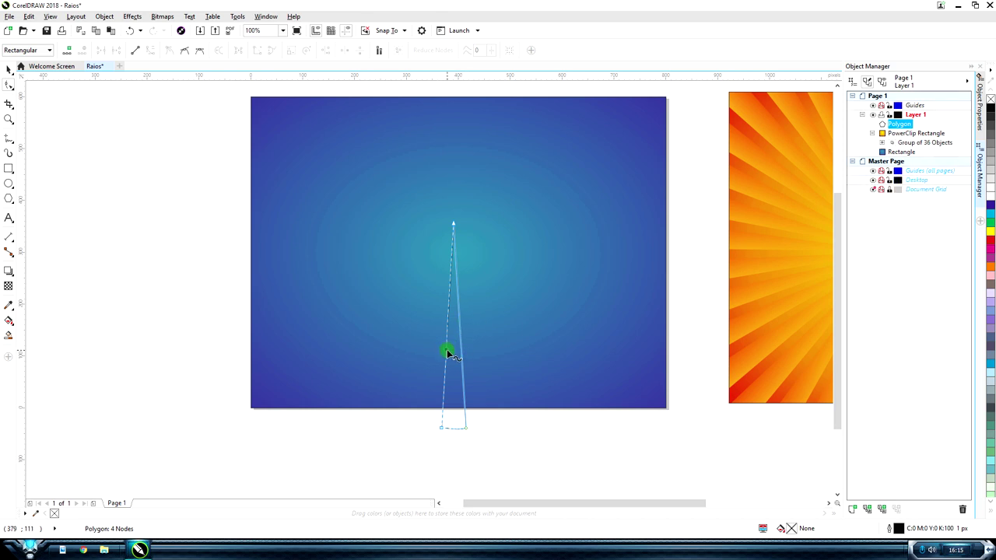
left_click(442, 427)
left_click_drag(448, 341, 448, 344)
left_click(464, 429)
left_click(460, 309)
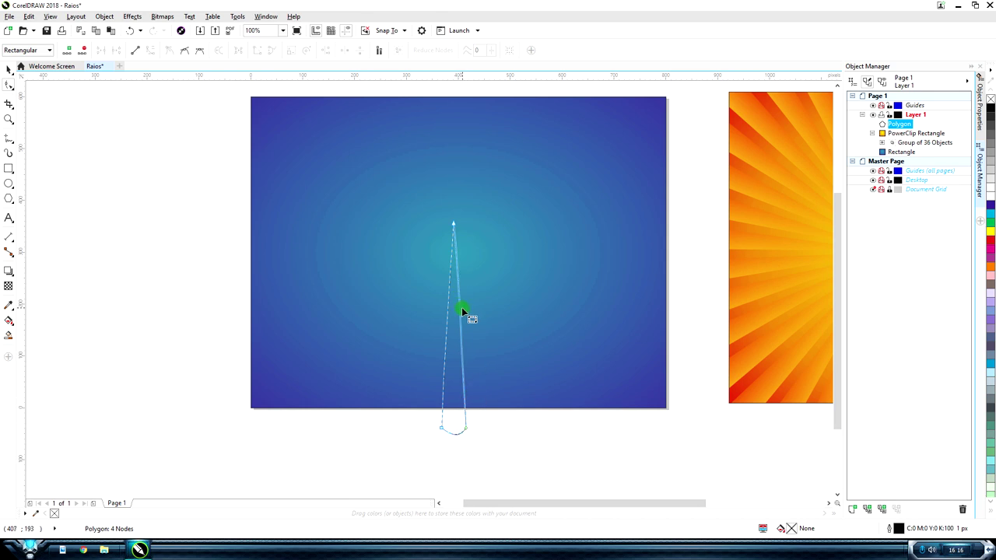
left_click(469, 429)
left_click(467, 429)
left_click_drag(462, 333, 463, 333)
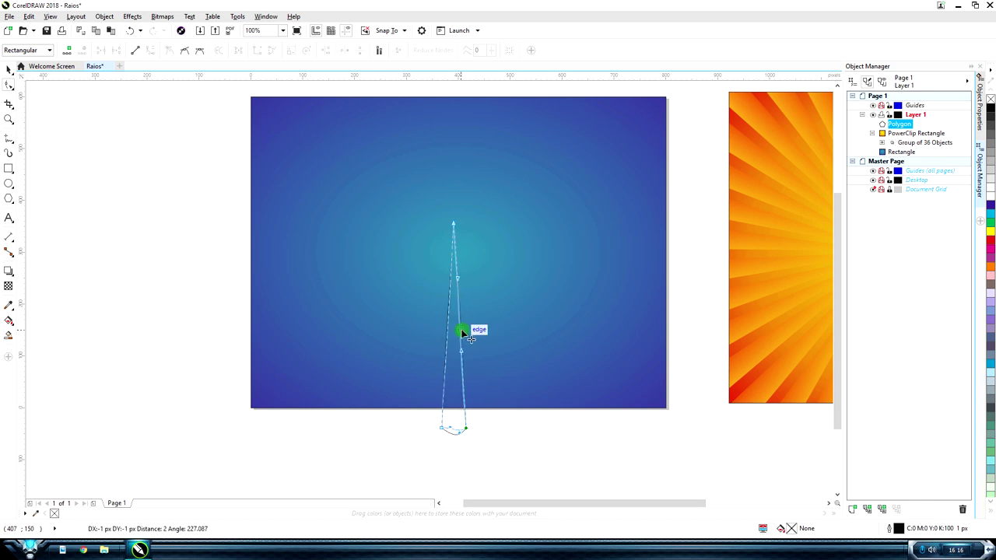
left_click_drag(463, 333, 463, 333)
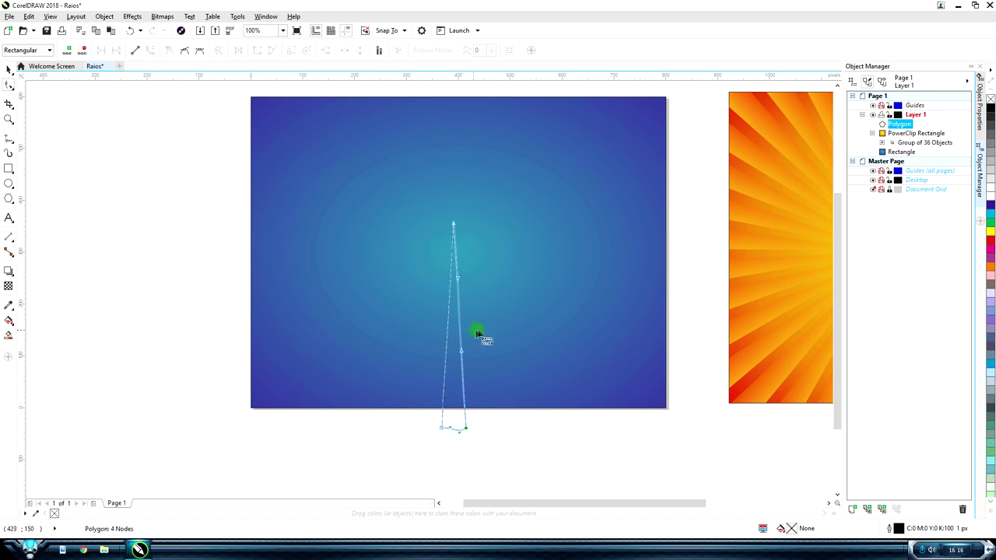
left_click_drag(466, 428, 467, 428)
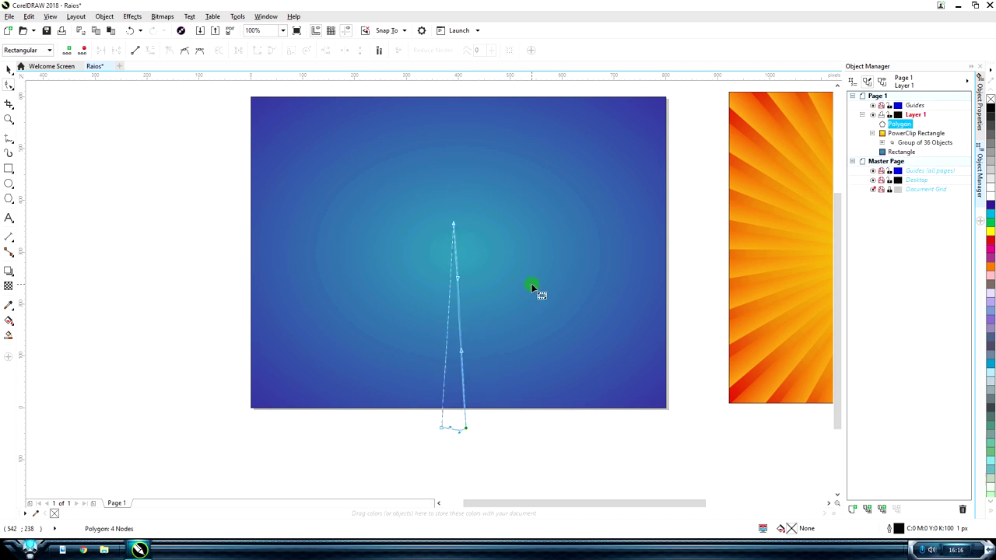
- Delete the narrow polygon triangle from the blue gradient rectangle
left_click(10, 68)
left_click(463, 421)
key("Delete")
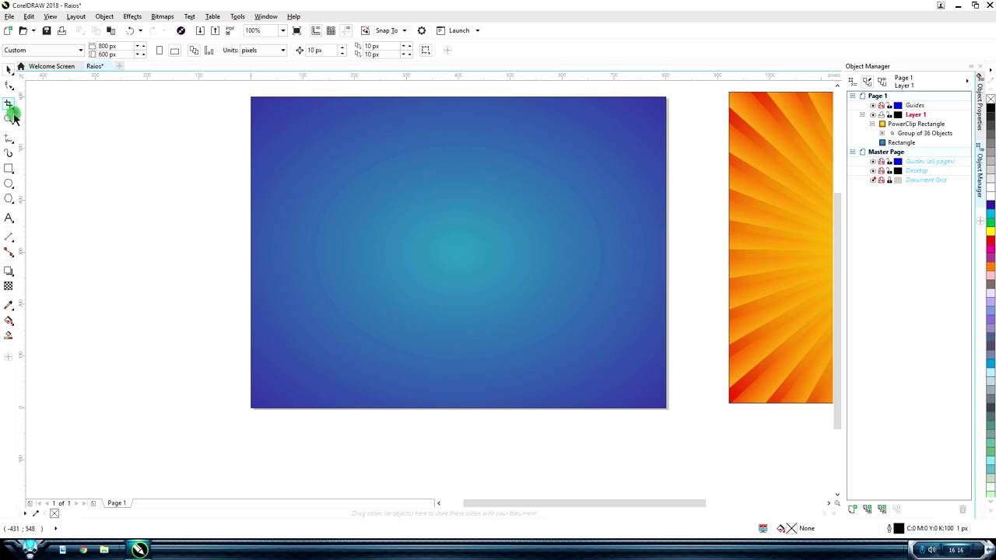
- Draw a closed narrow triangle about 82 by 435 px with the Bézier tool, its base below the page's lower edge
left_click(11, 140)
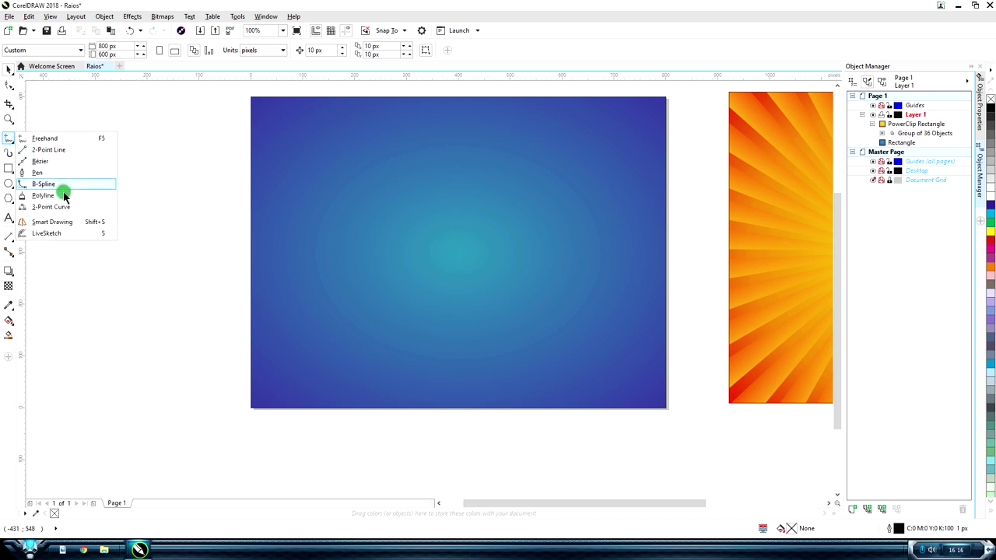
left_click(41, 161)
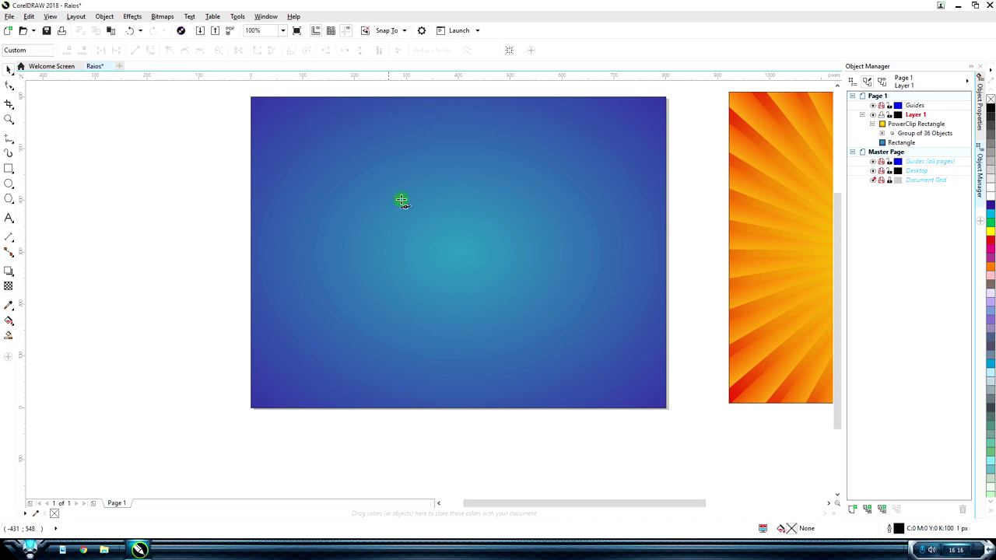
left_click(442, 200)
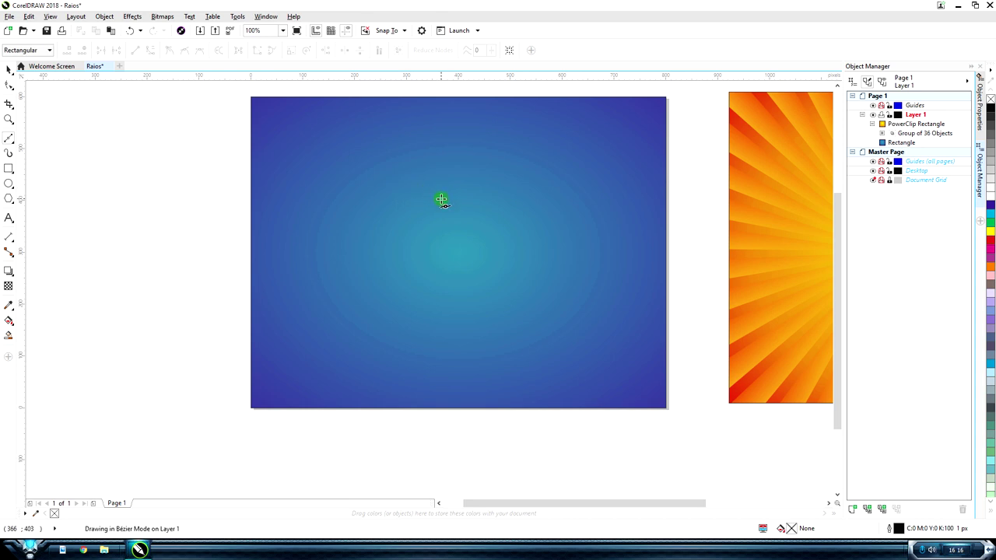
left_click(408, 421)
left_click(450, 424)
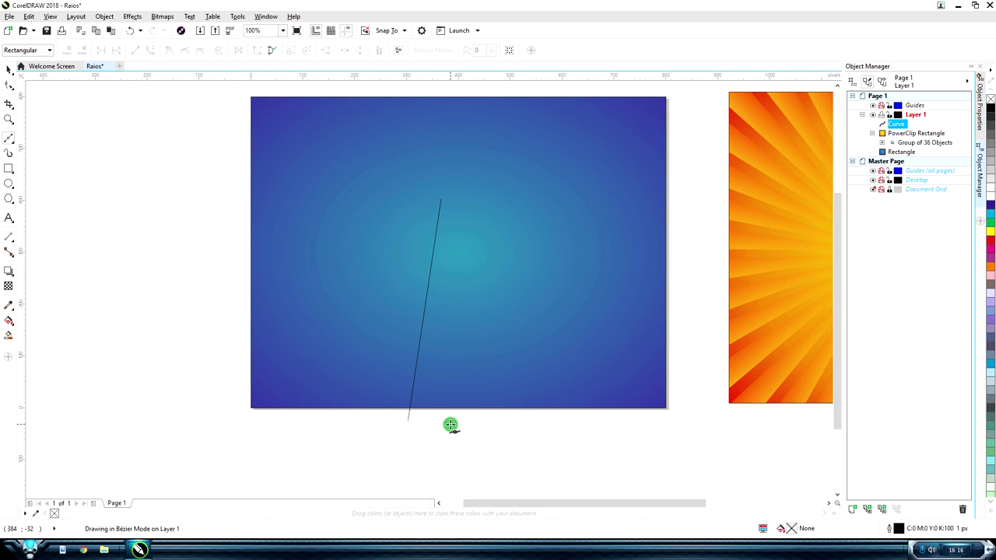
left_click(441, 200)
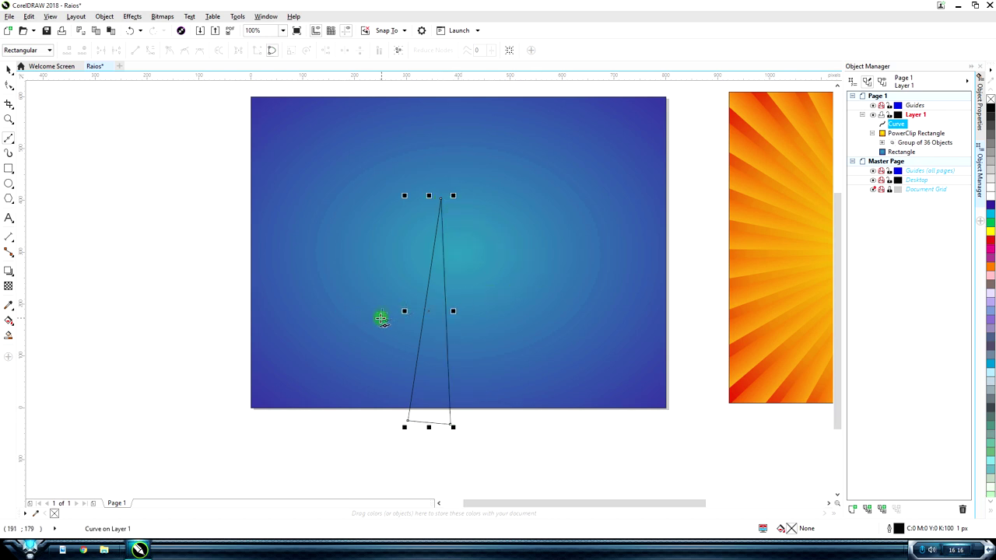
- Convert the new triangle's left side to a curve with the Shape tool and bend it slightly inward
left_click(9, 86)
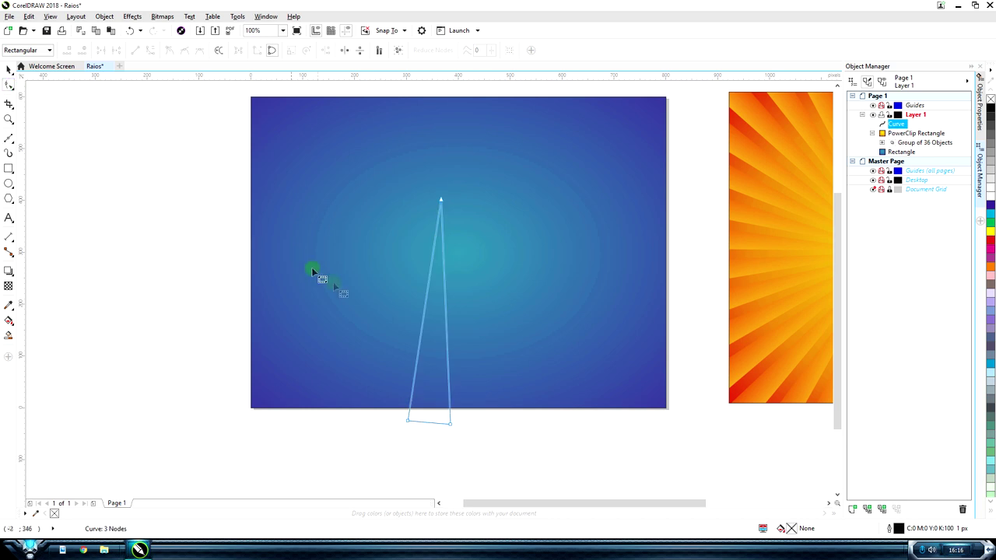
right_click(422, 321)
left_click(444, 359)
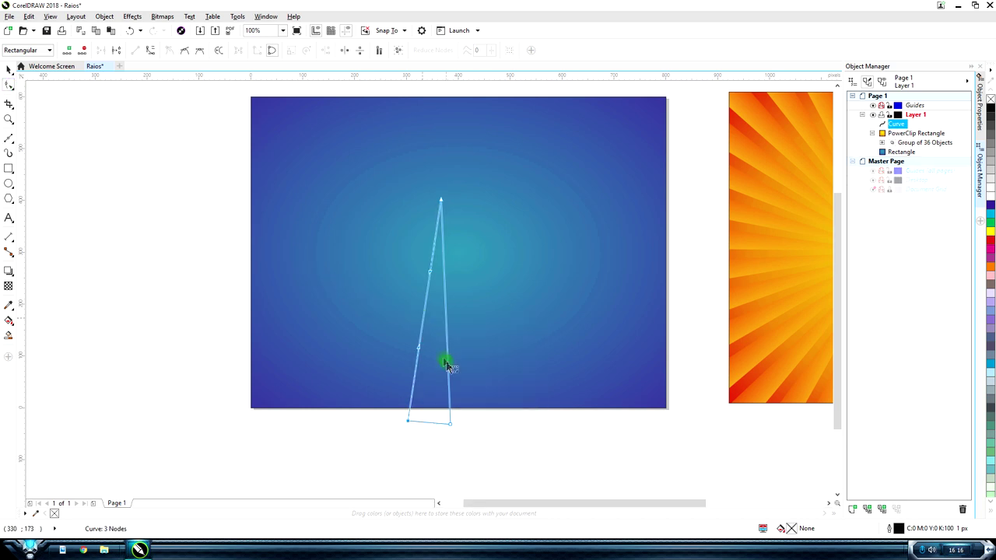
left_click_drag(423, 330, 429, 328)
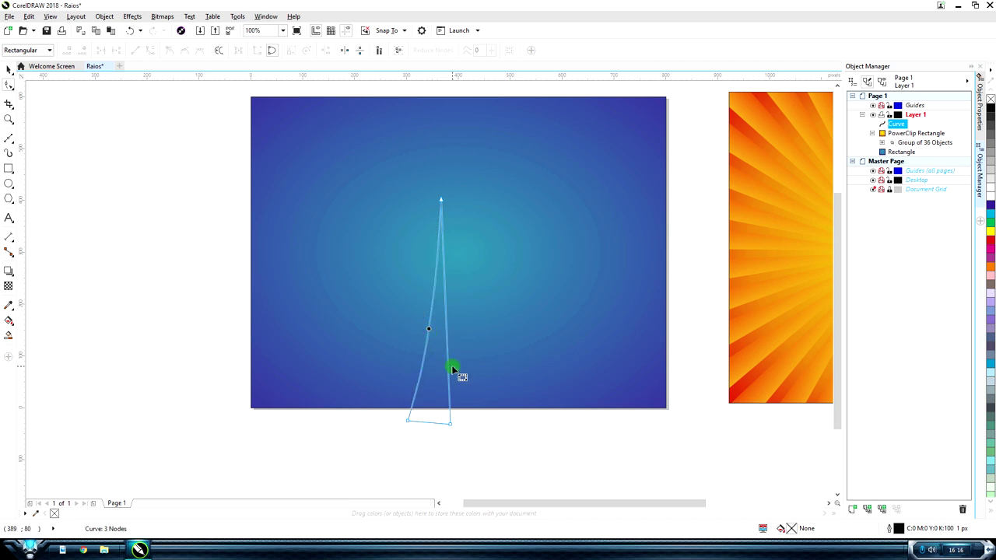
- Add a node midway on the triangle's right side, convert the segment below it to a curve, and bend it slightly inward
double_click(445, 305)
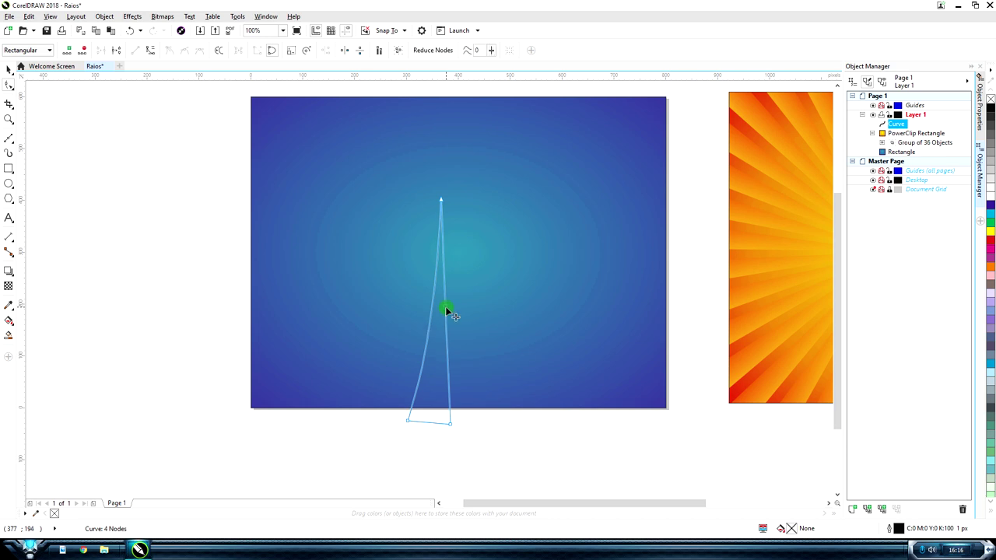
right_click(448, 359)
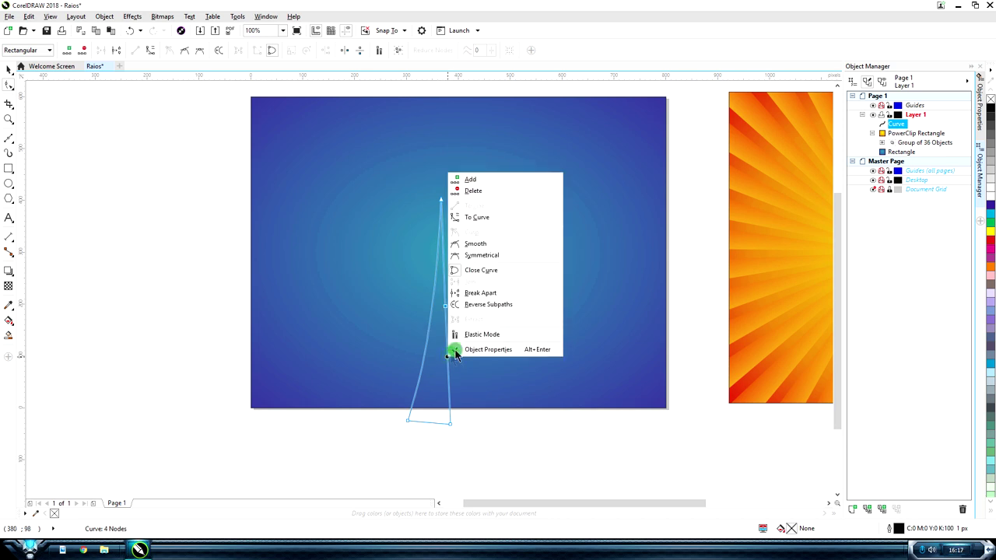
left_click(476, 223)
left_click(447, 375)
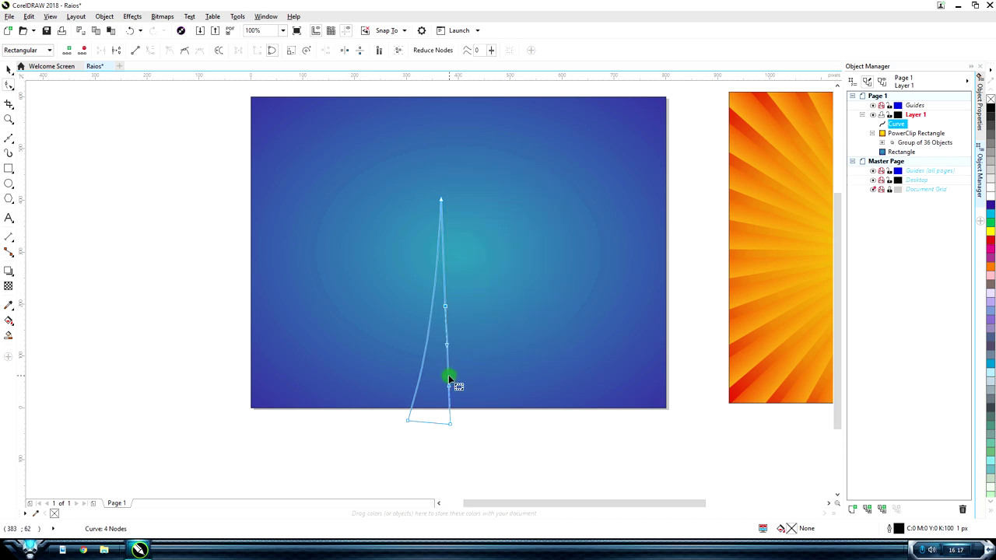
left_click_drag(449, 379, 452, 420)
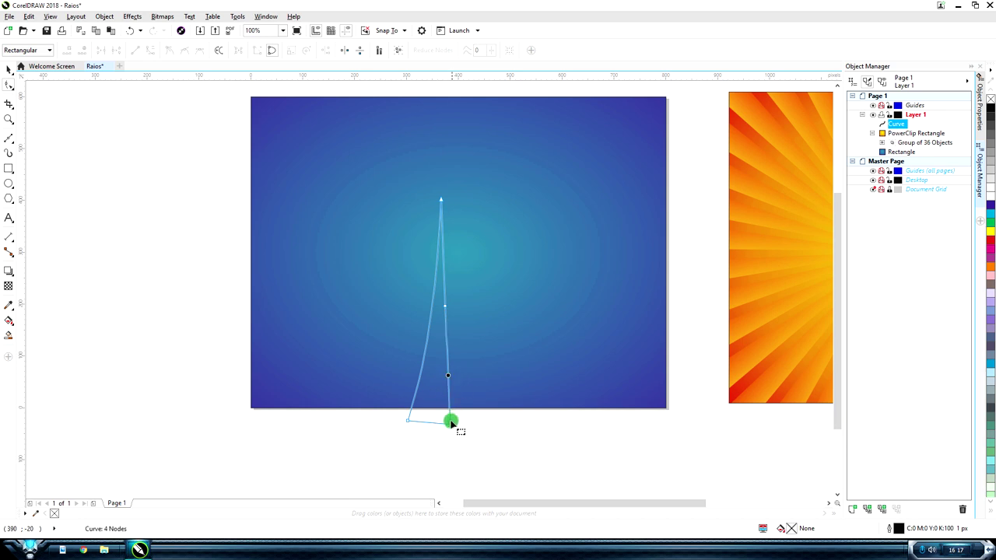
left_click(450, 424)
left_click(448, 376)
left_click_drag(449, 377, 445, 377)
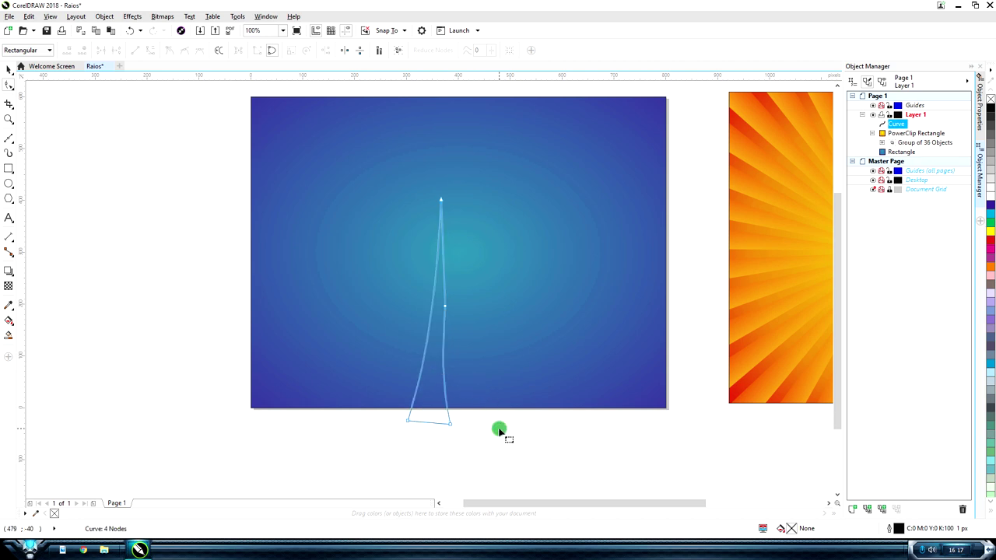
- Apply a linear fountain fill to the curved ray shape with the Interactive Fill tool
left_click(487, 294)
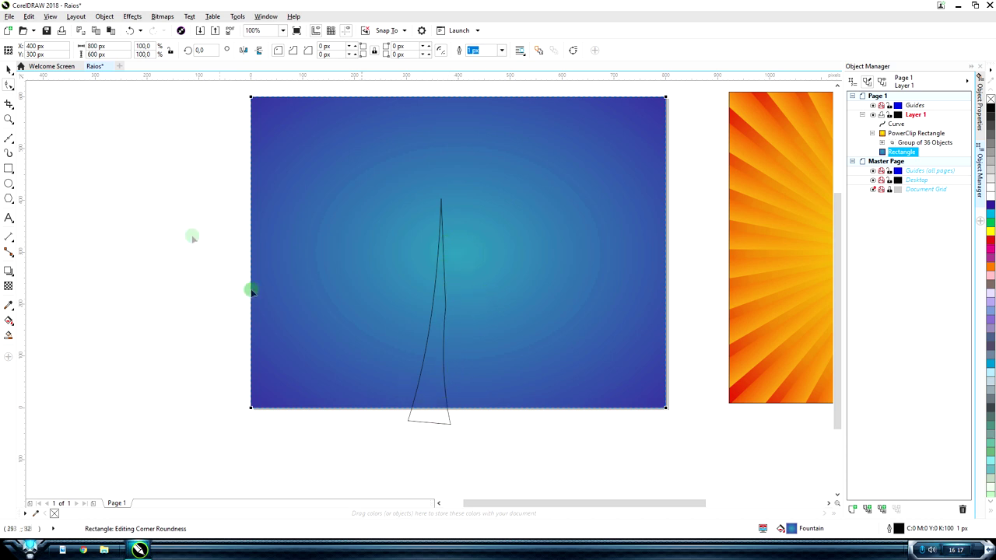
left_click(9, 69)
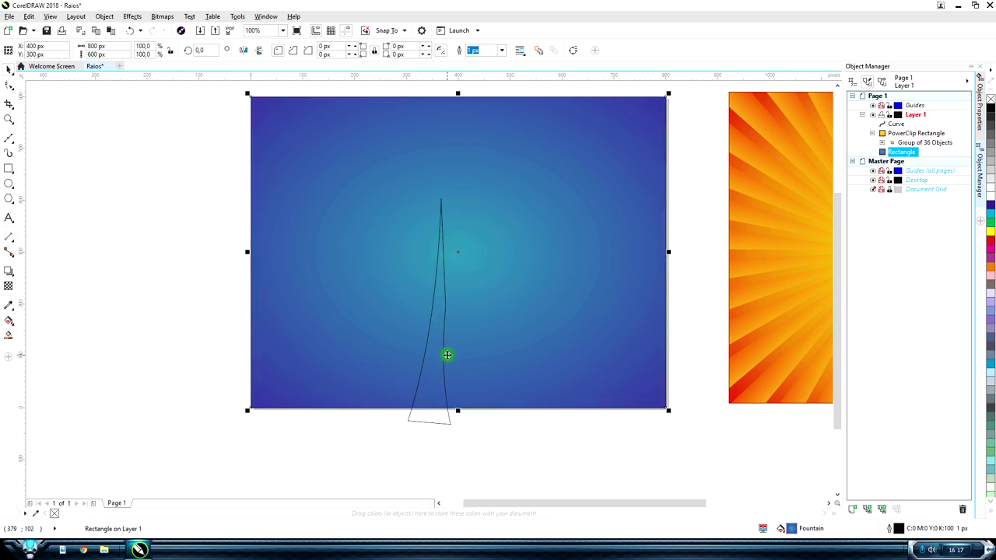
left_click(439, 358)
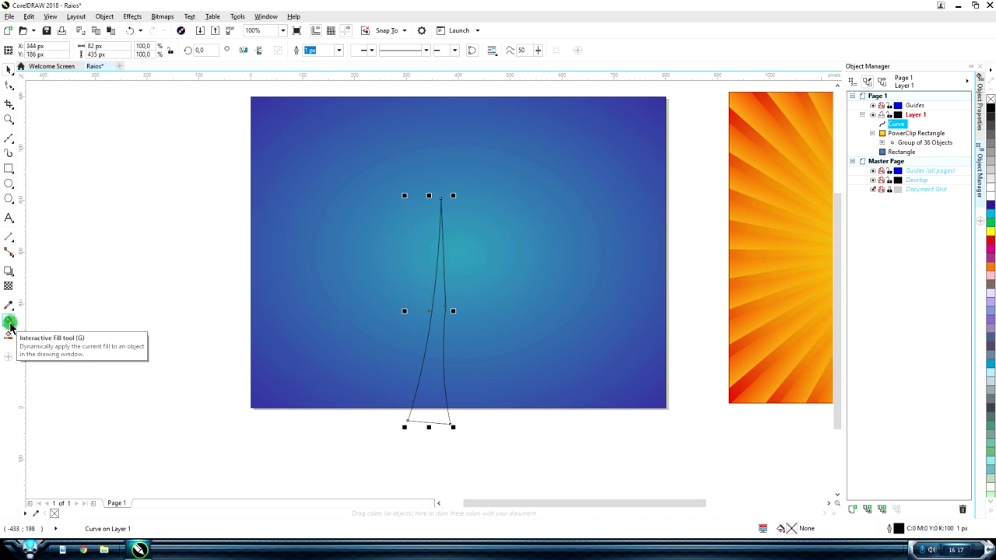
left_click(14, 319)
left_click(38, 50)
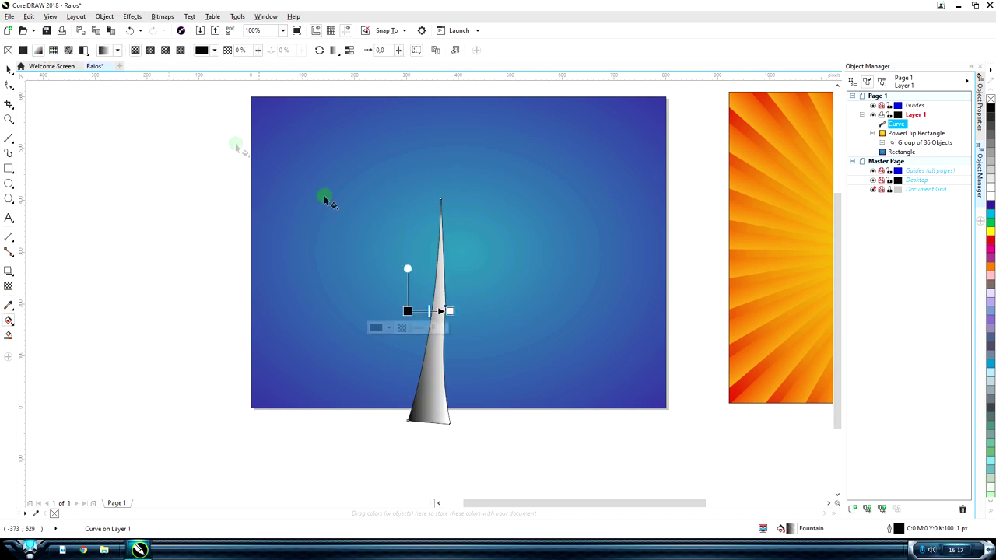
- Set the start node of the ray's gradient to dark blue, C 94, M 78, Y 3, K 9
left_click(389, 326)
left_click(443, 403)
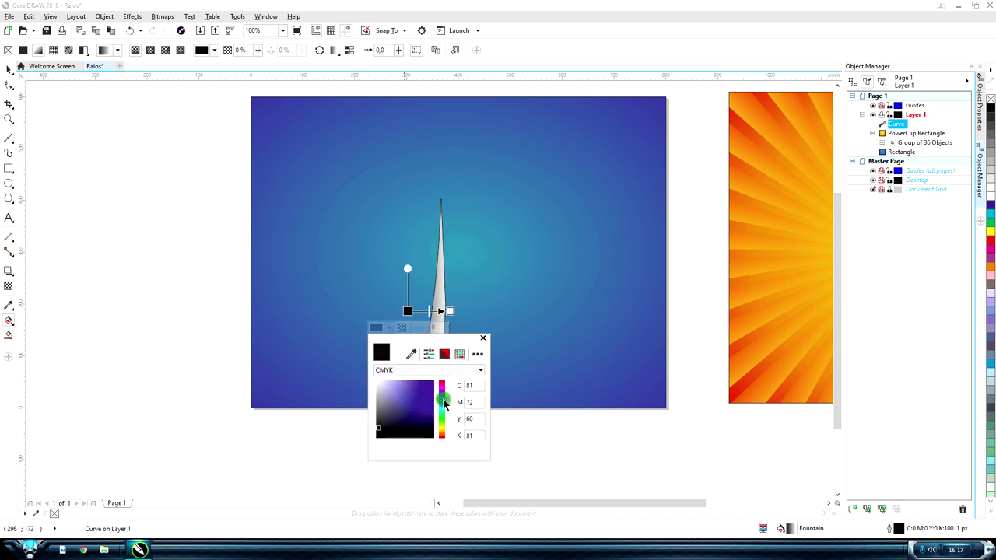
left_click_drag(441, 402, 442, 398)
left_click(427, 399)
left_click(423, 388)
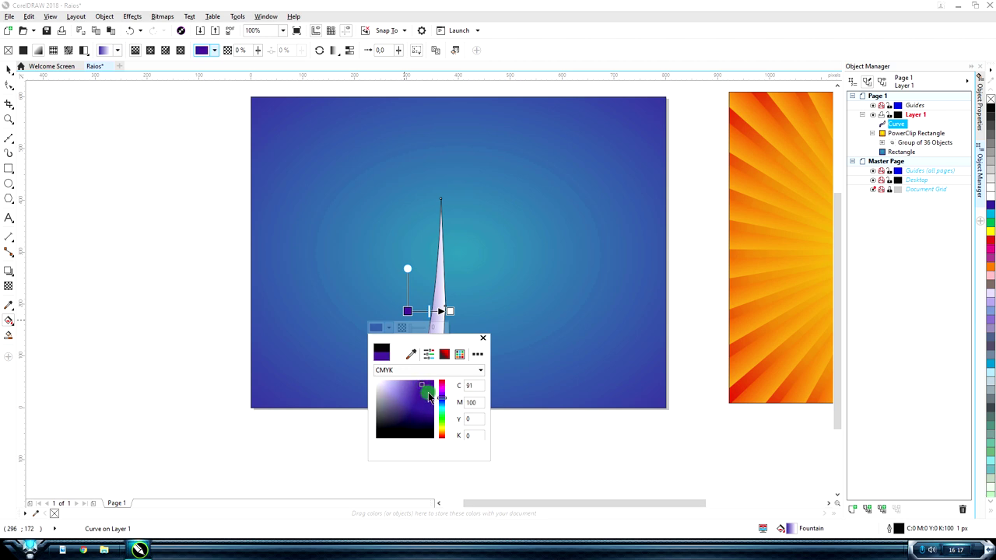
left_click_drag(441, 404, 410, 405)
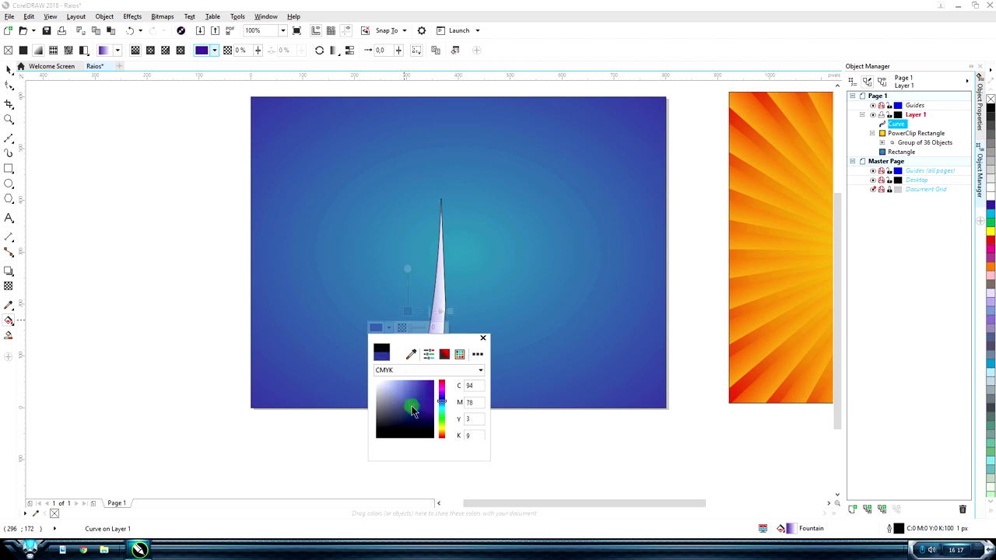
- Set the end node of the ray's gradient to turquoise and remove the ray's outline
left_click(451, 314)
left_click(449, 311)
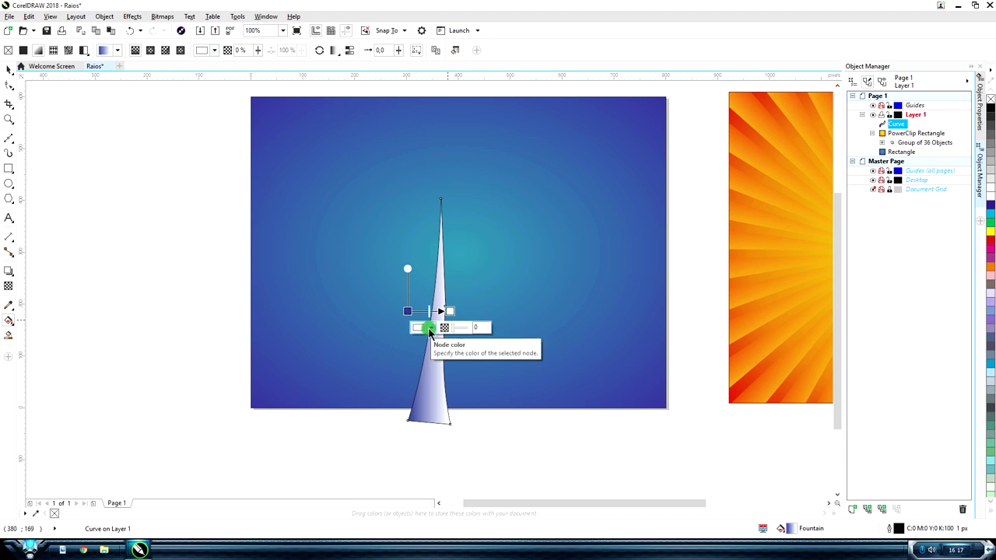
left_click(430, 329)
left_click(484, 408)
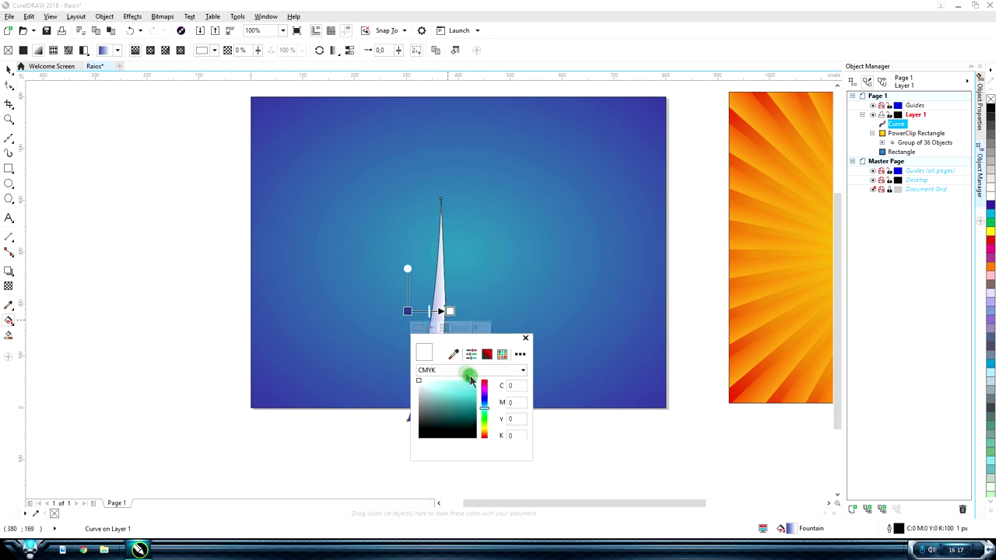
left_click(468, 400)
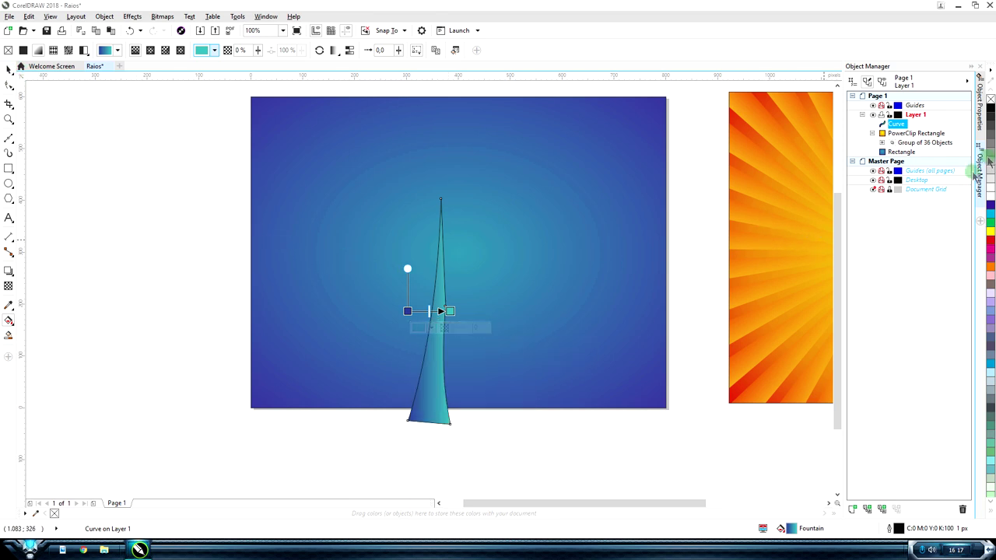
right_click(990, 100)
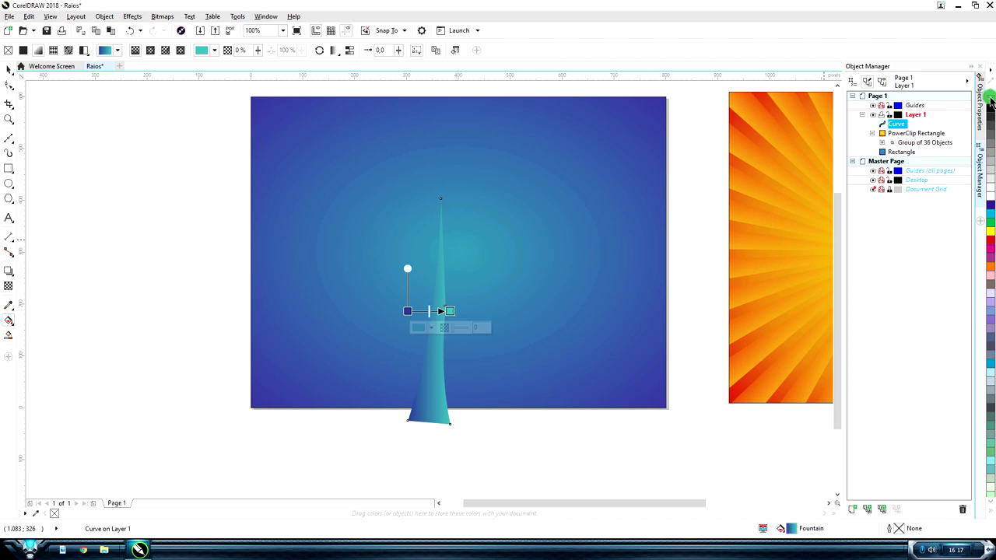
- Move the ray to about X 356 px, Y 124 px and place its rotation centre just above its tip
left_click(436, 378)
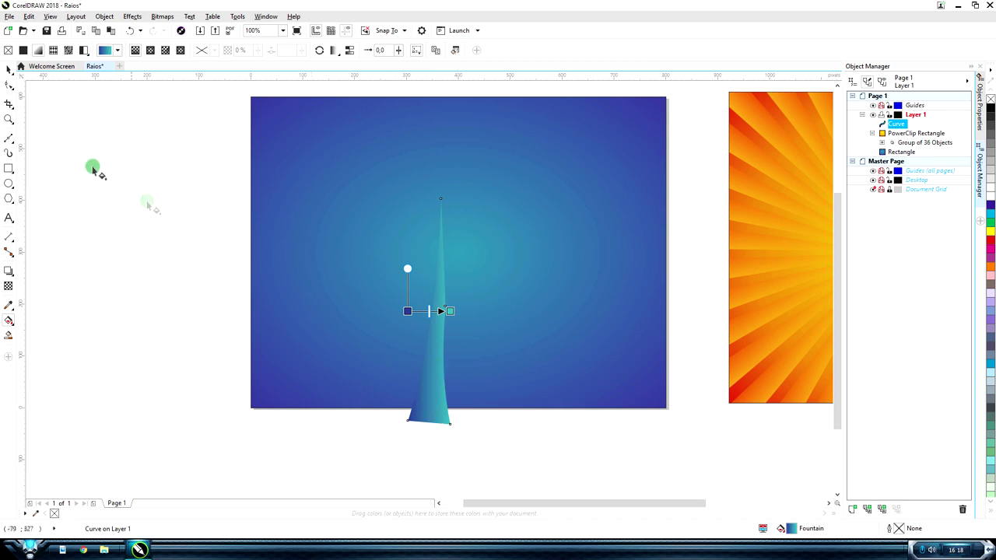
left_click(10, 71)
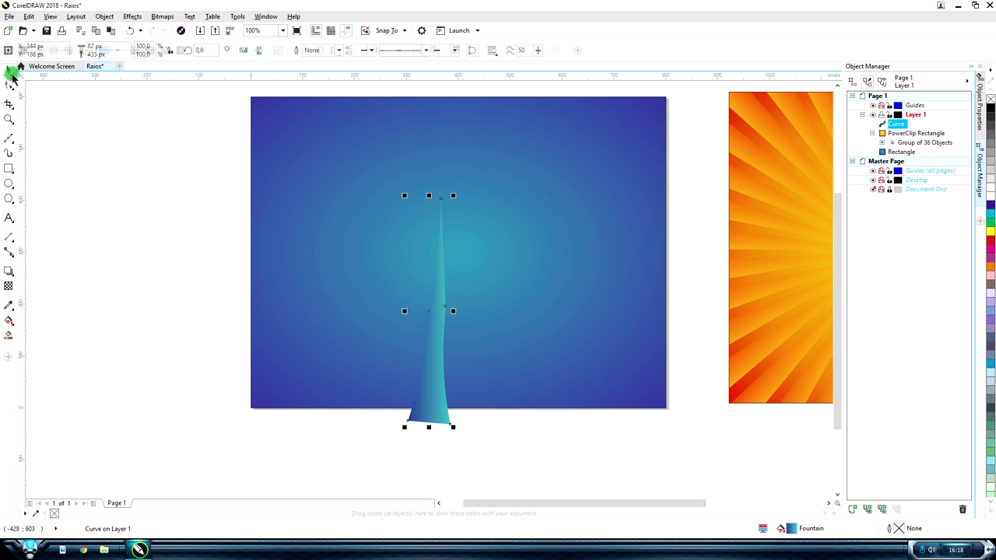
left_click(433, 372)
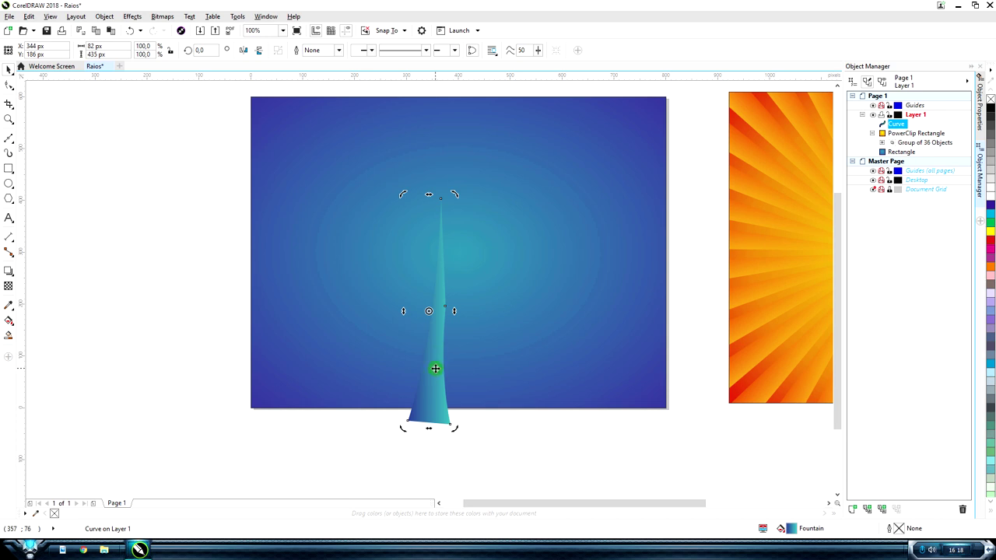
left_click_drag(435, 370, 442, 403)
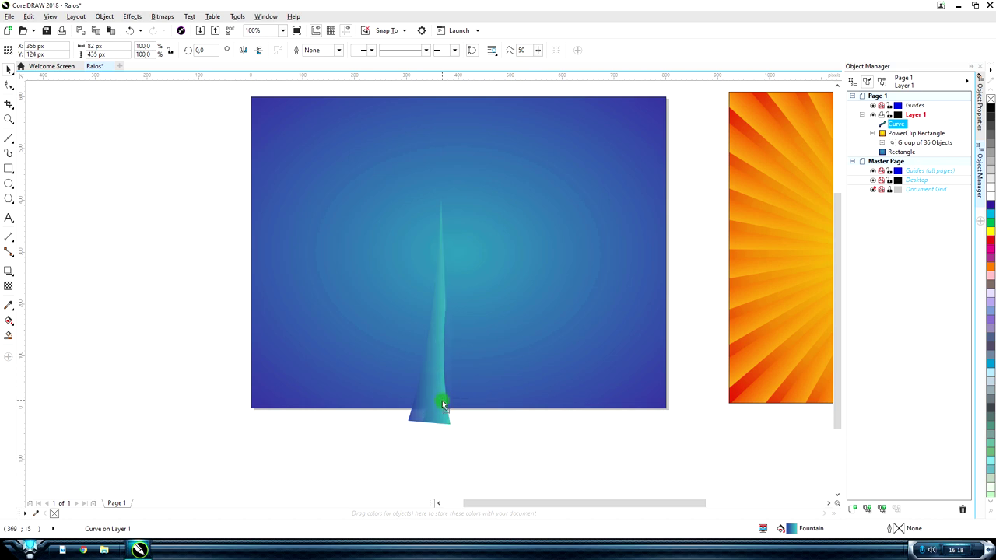
left_click(441, 388)
left_click_drag(435, 343, 452, 227)
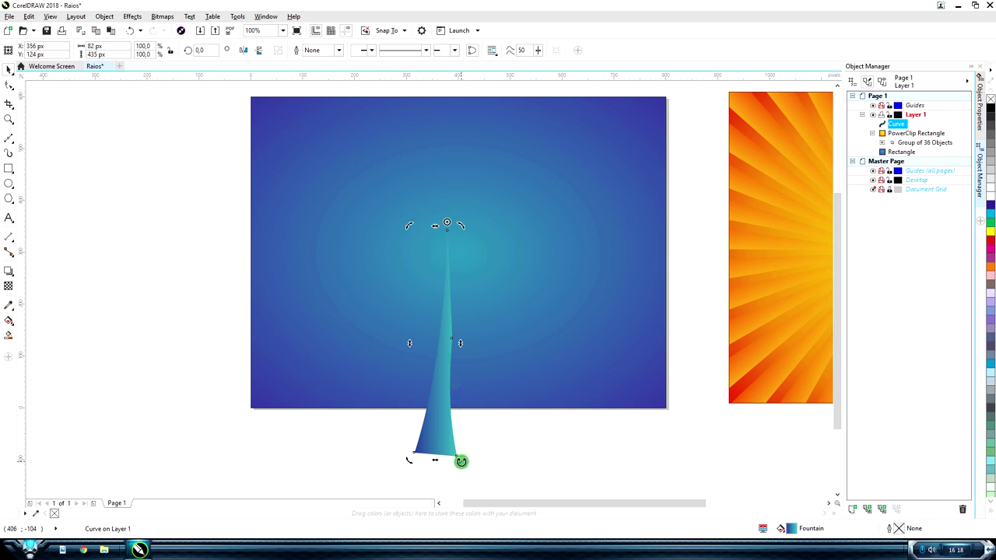
- Rotate a copy of the ray about 10.7° around its rotation centre, repeat it around the circle, and undo the last overlapping copy
left_click_drag(461, 461, 506, 449)
right_click(507, 447)
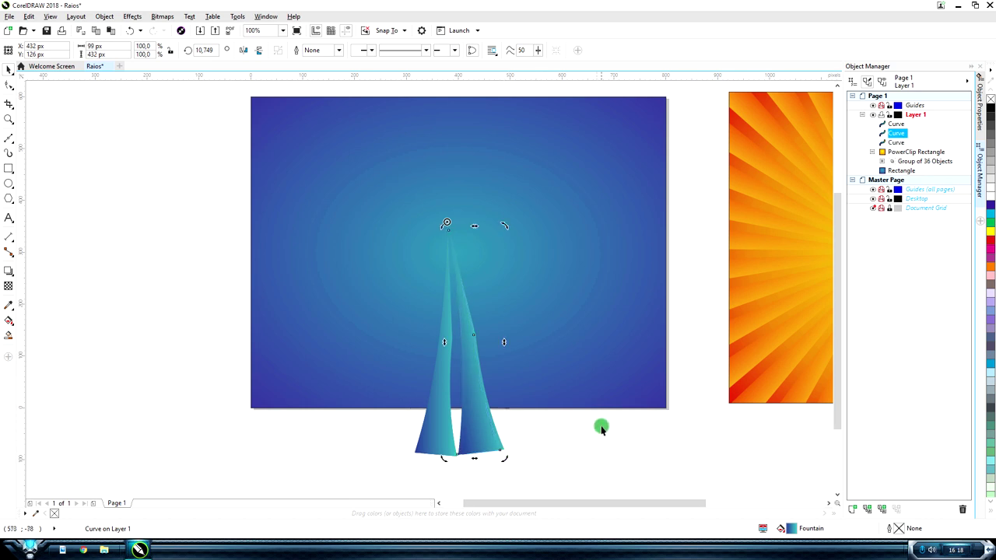
key("ctrl+r")
key("ctrl+r")
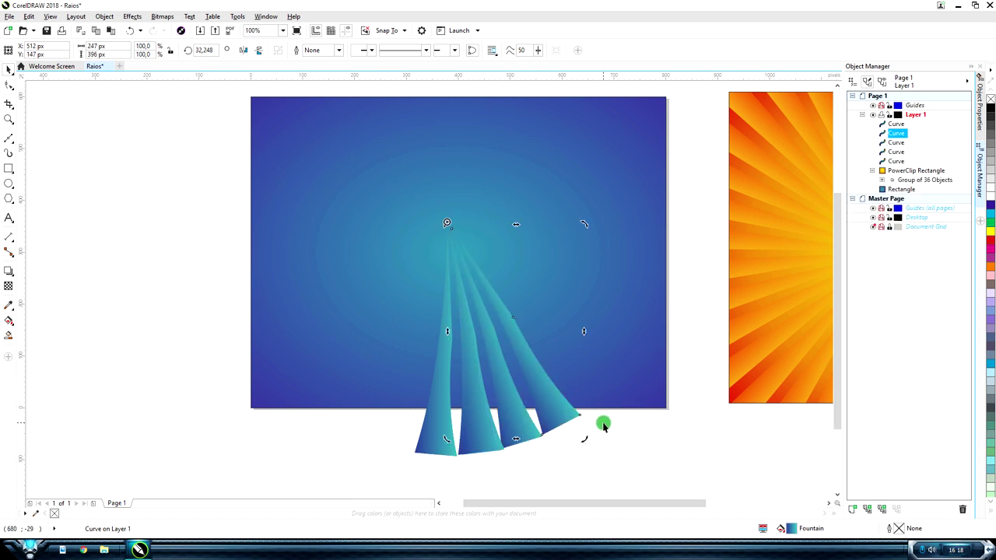
key("ctrl+r")
key("ctrl+r")
key("ctrl+r")
key("ctrl+r")
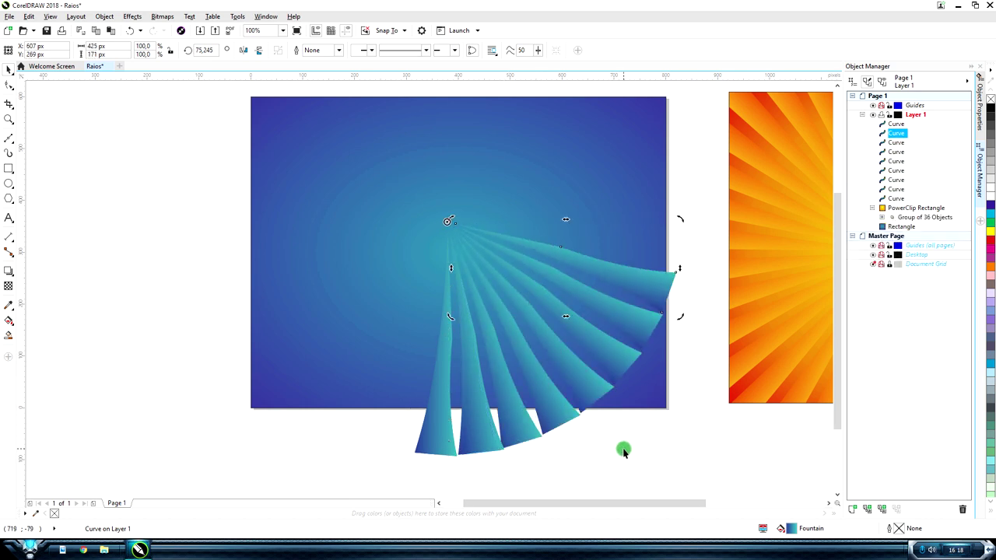
key("ctrl+r")
key("ctrl+r")
key("ctrl+r")
key("ctrl+r")
key("ctrl+r")
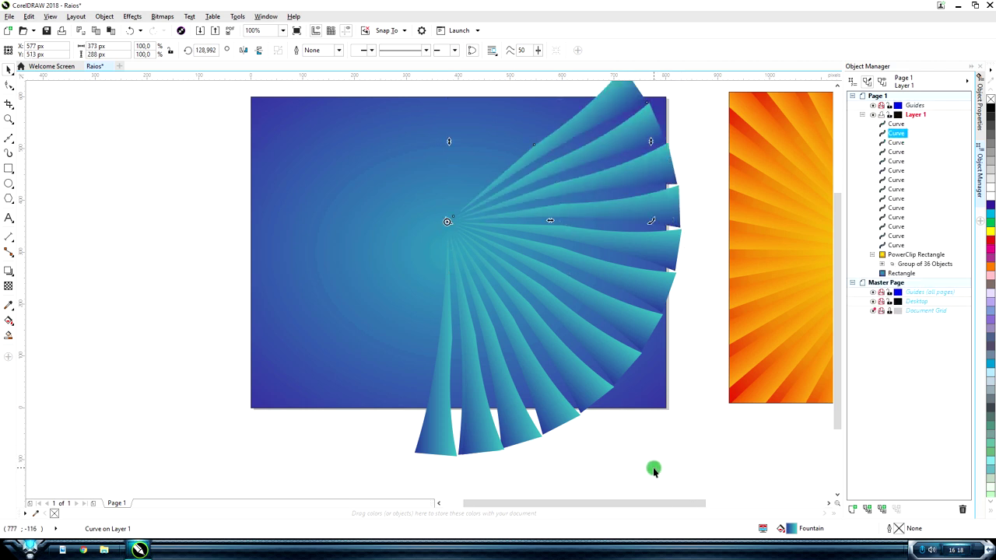
key("ctrl+r")
key("ctrl+r")
key("ctrl+r")
key("ctrl+r")
key("ctrl+r")
key("ctrl+r")
key("ctrl+r")
key("ctrl+r")
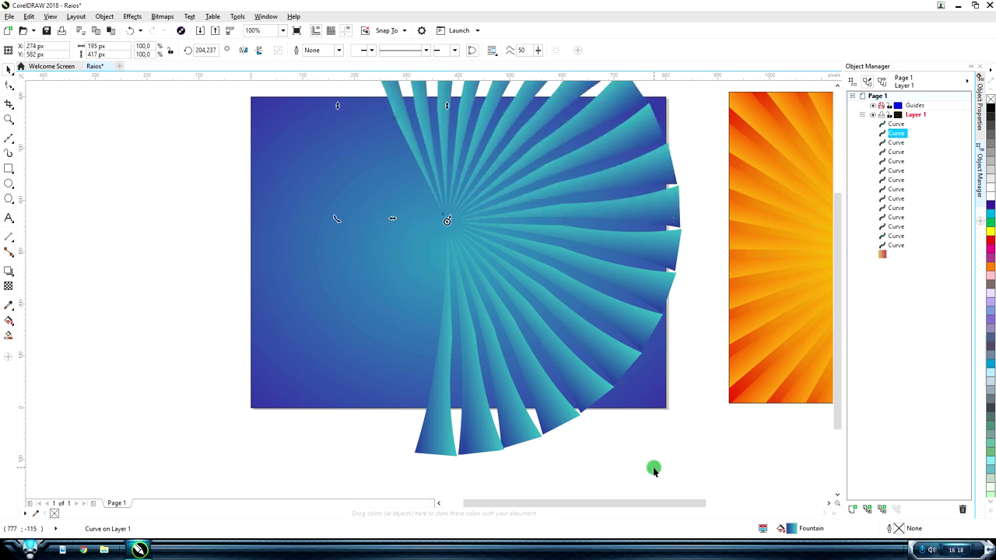
key("ctrl+r")
key("ctrl+r")
key("ctrl+r")
key("ctrl+r")
key("ctrl+r")
key("ctrl+r")
key("ctrl+r")
key("ctrl+r")
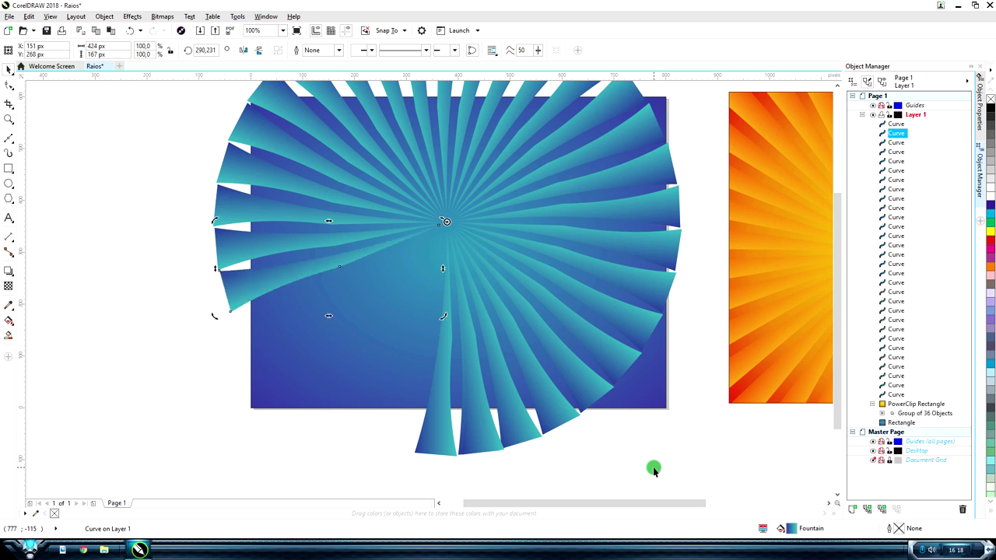
key("ctrl+r")
key("ctrl+r")
key("ctrl+r")
key("ctrl+r")
key("ctrl+r")
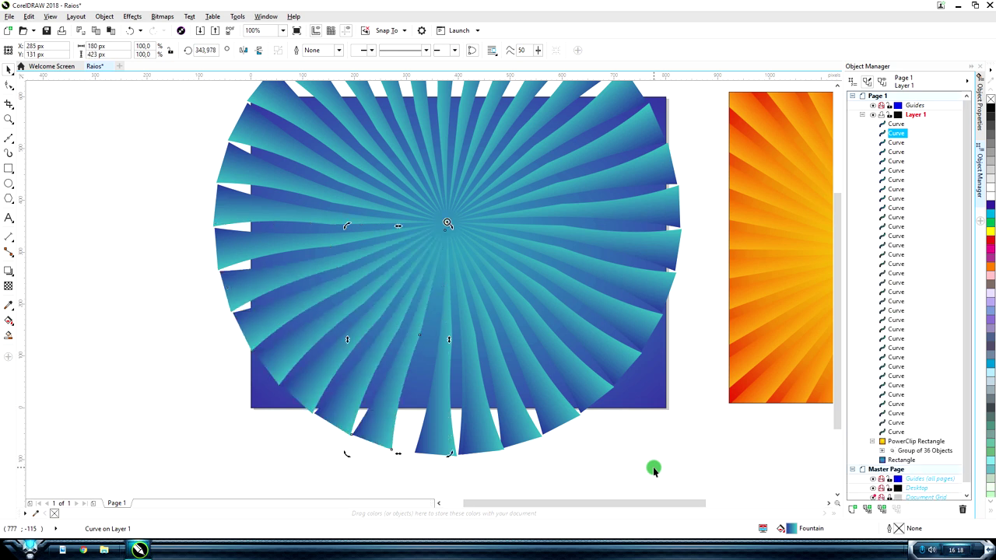
key("ctrl+r")
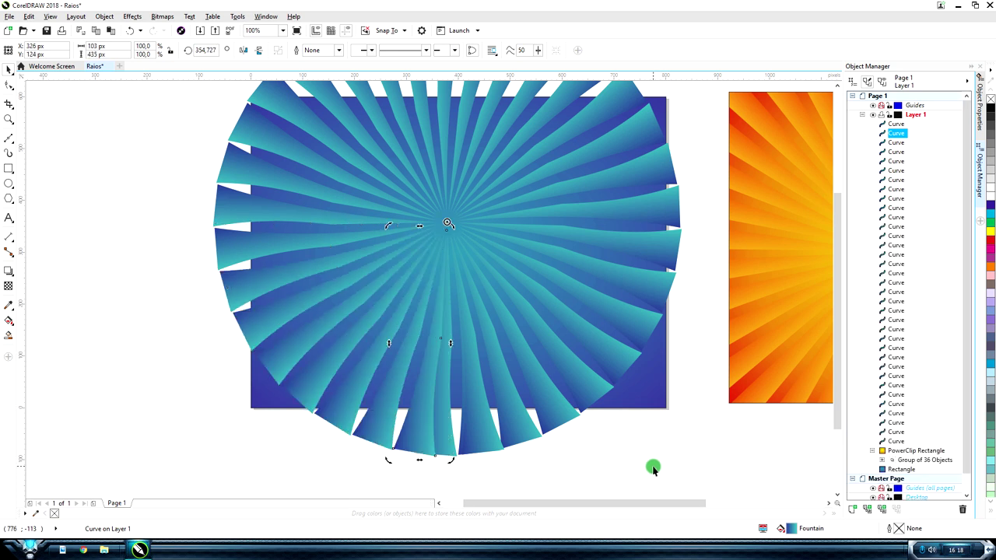
key("ctrl+z")
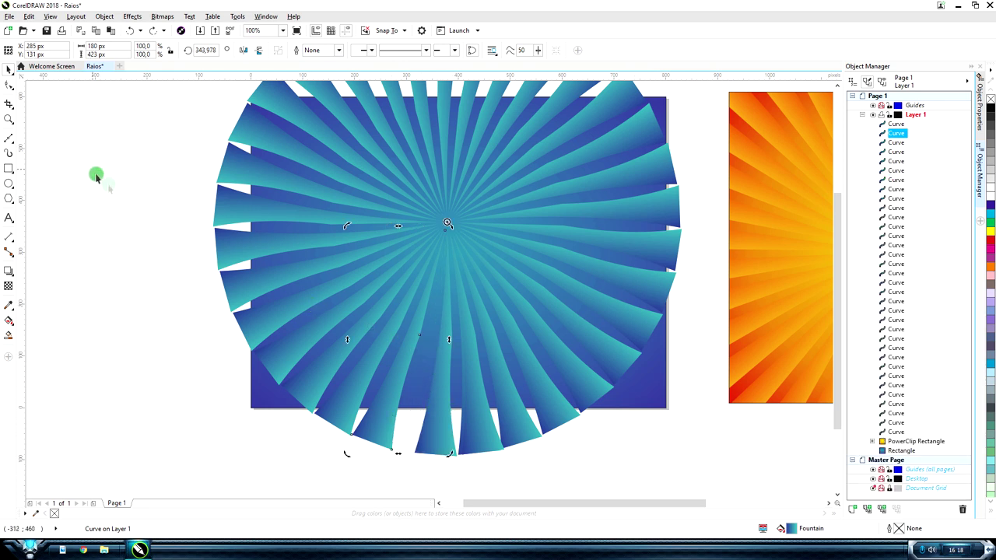
- Move the blue gradient rectangle out from under the rays to about X -1017 px, Y 328 px
left_click(133, 207)
scroll(638, 292, "down", 1)
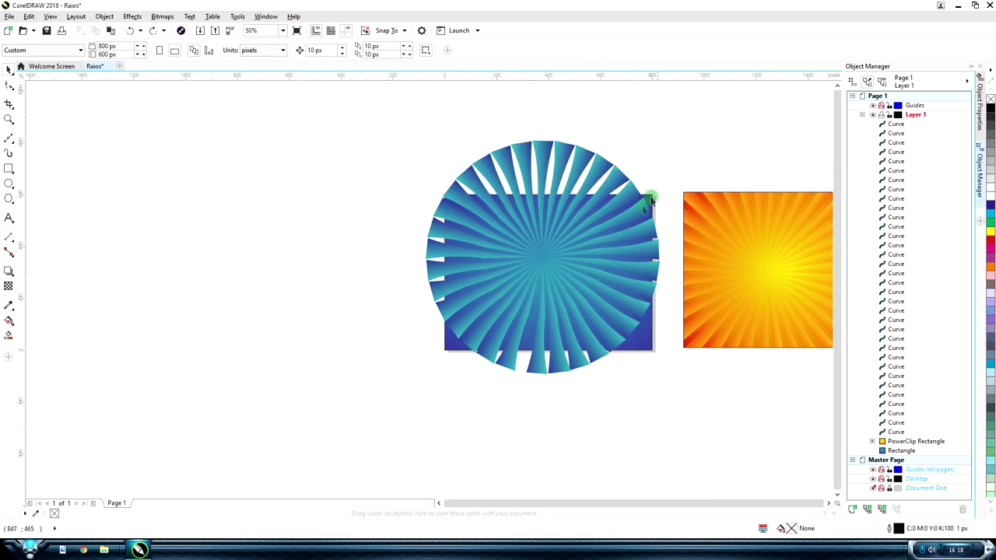
left_click(654, 346)
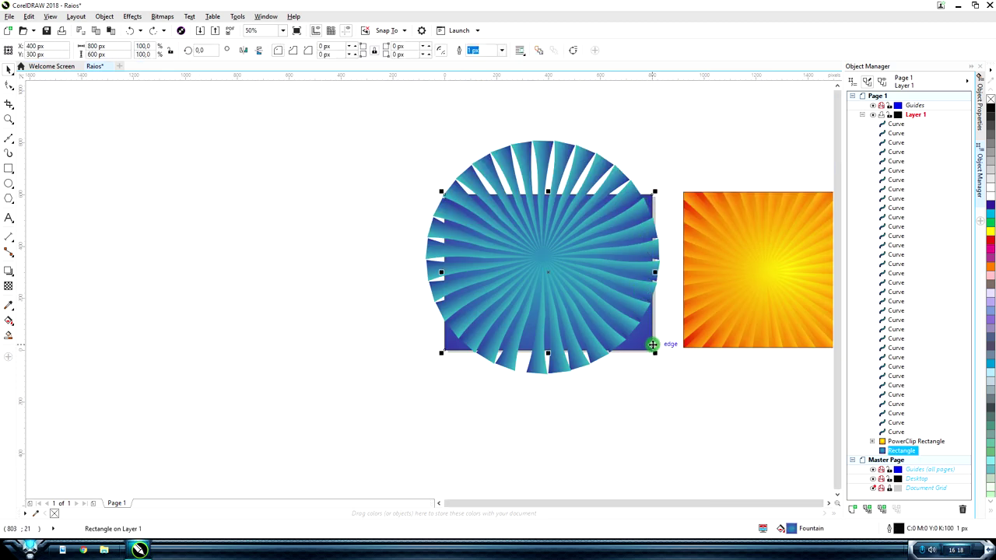
left_click_drag(652, 347, 285, 340)
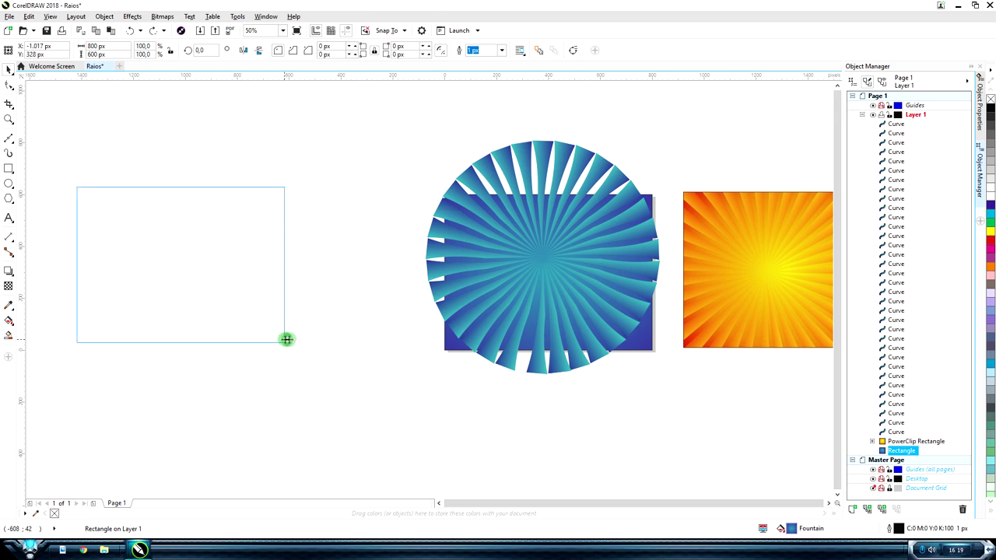
- Select all the curved rays in the circle and group them
left_click_drag(365, 123, 668, 424)
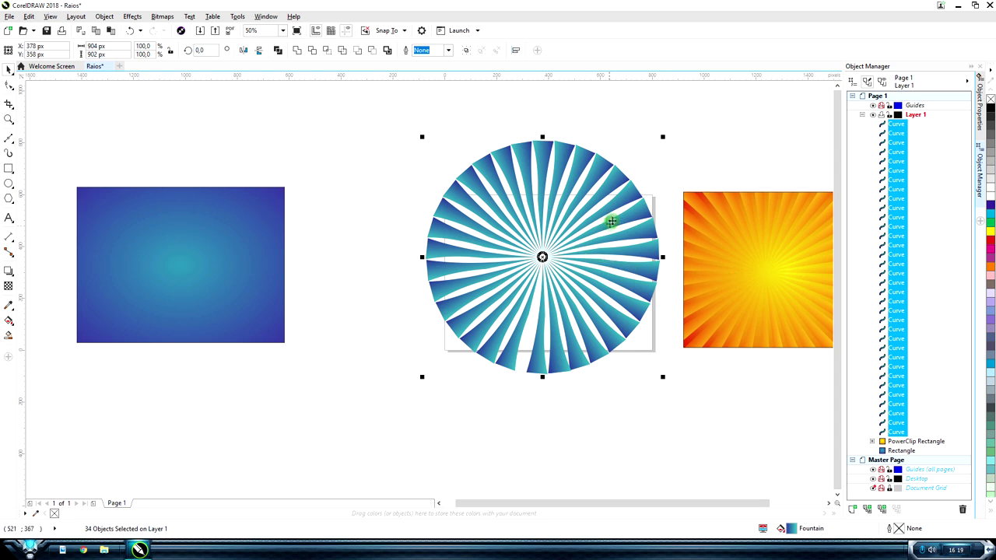
right_click(626, 198)
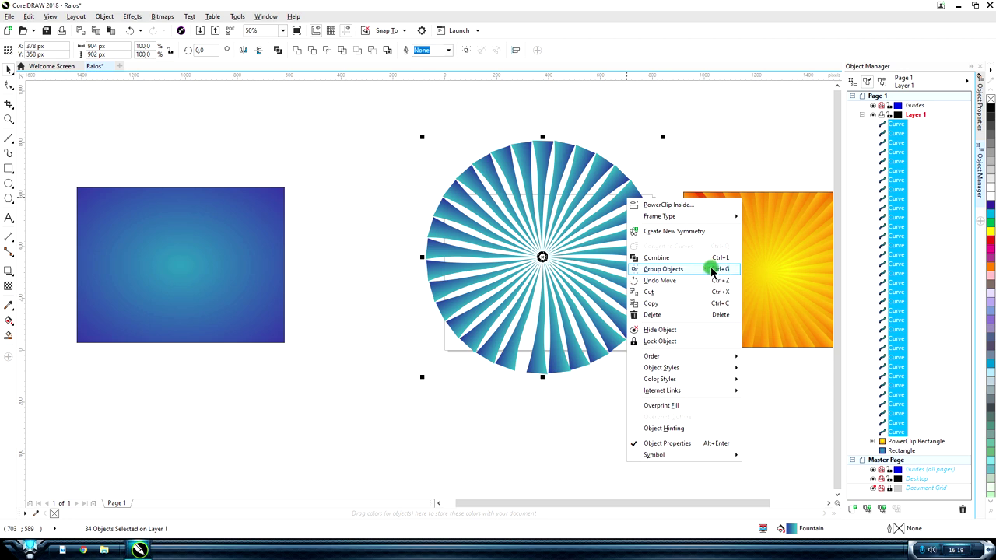
left_click(717, 269)
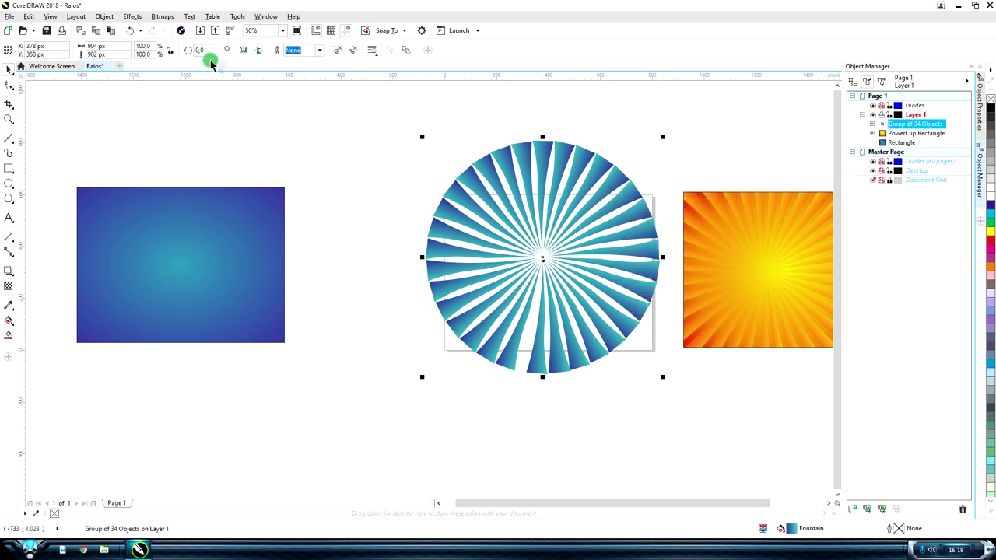
- PowerClip the ray group inside the blue gradient rectangle and move the rectangle back onto the page at about X 398 px, Y 299 px
left_click(130, 19)
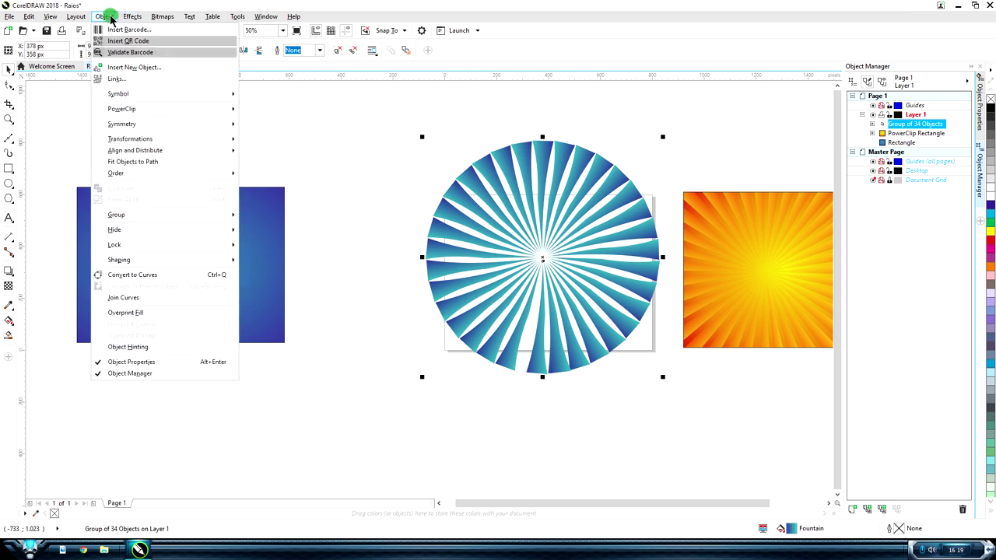
mouse_move(132, 112)
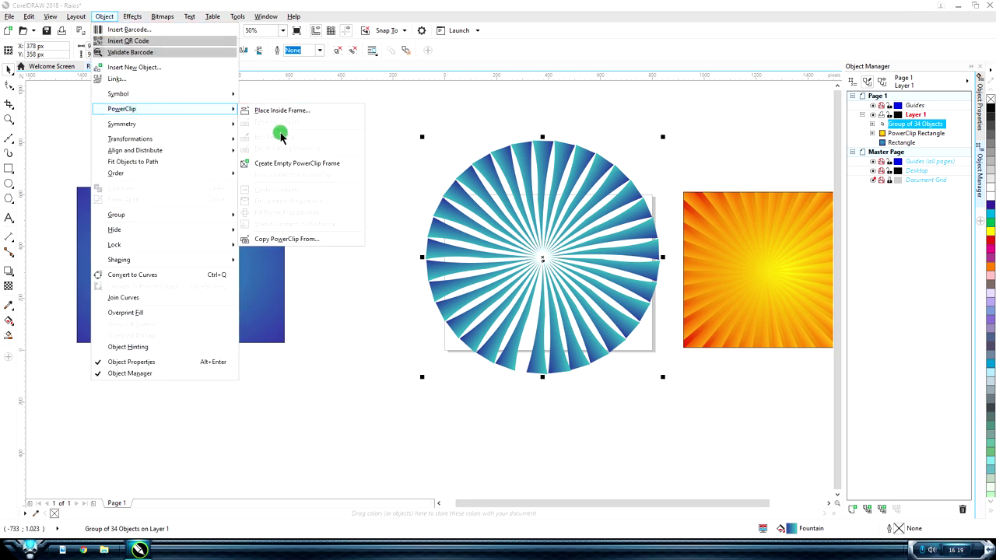
left_click(287, 110)
left_click(216, 236)
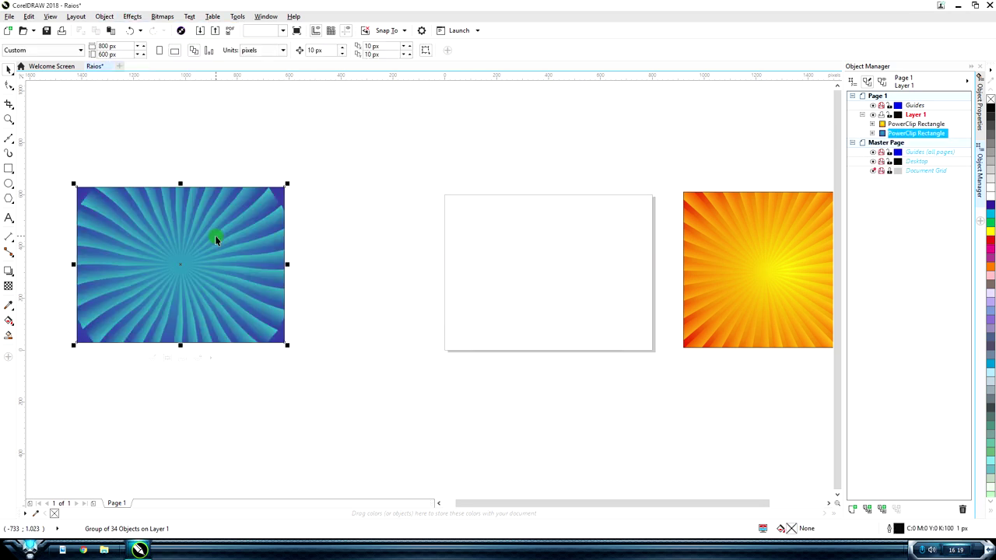
left_click_drag(215, 256, 578, 266)
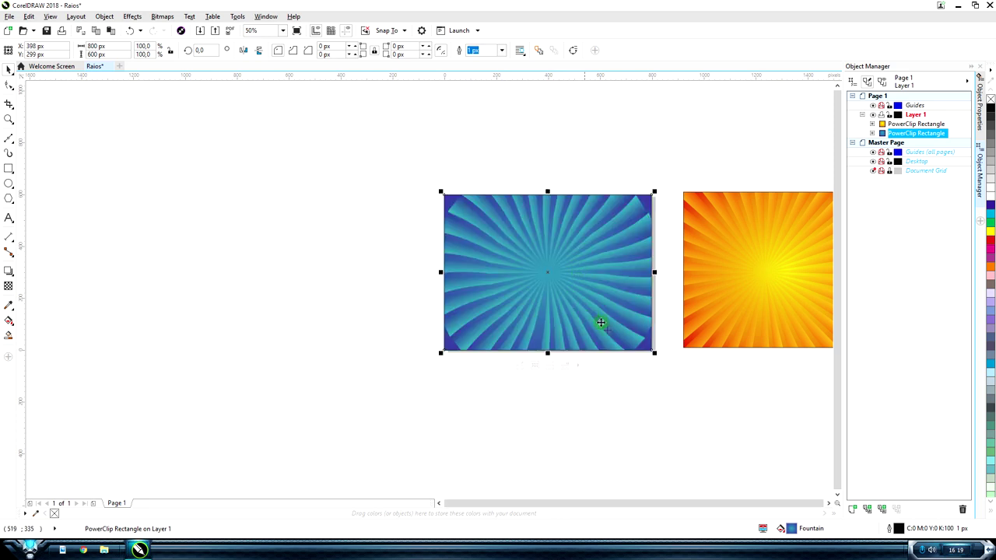
- Edit the blue PowerClip's contents, enlarging the ray group to about 996 by 994 px to cover the rectangle's corners, and finish editing
left_click(574, 255, "ctrl")
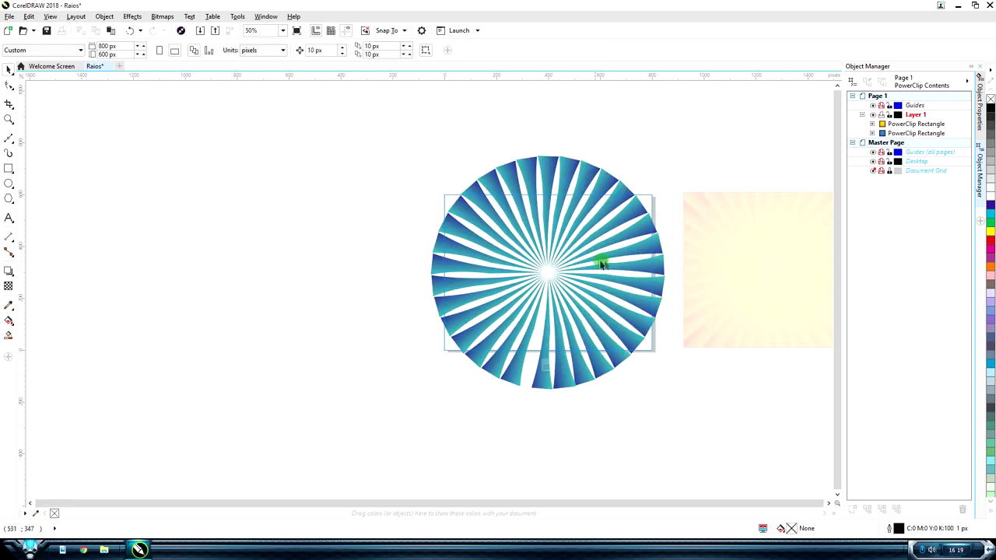
left_click(495, 223)
left_click_drag(427, 150, 415, 140)
left_click(671, 394)
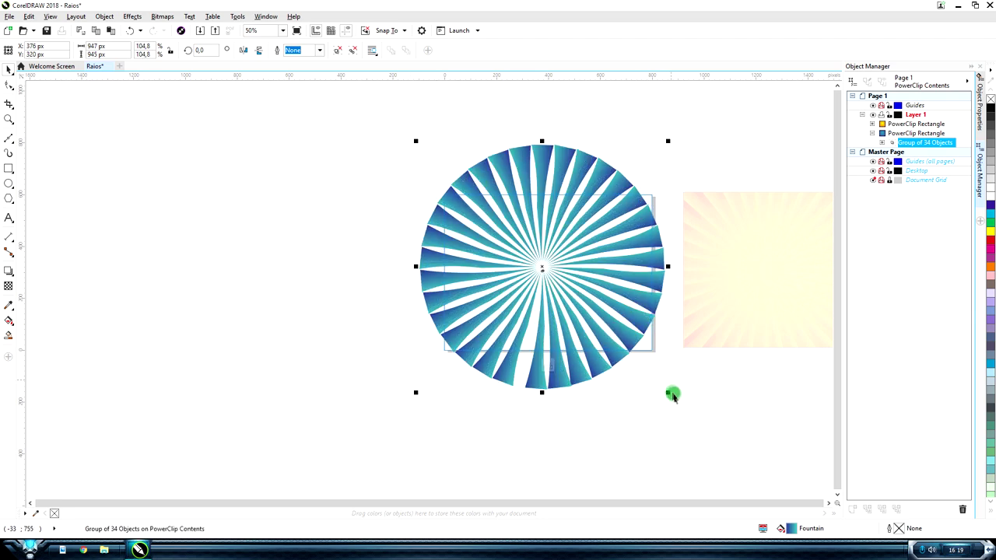
left_click_drag(670, 394, 690, 405)
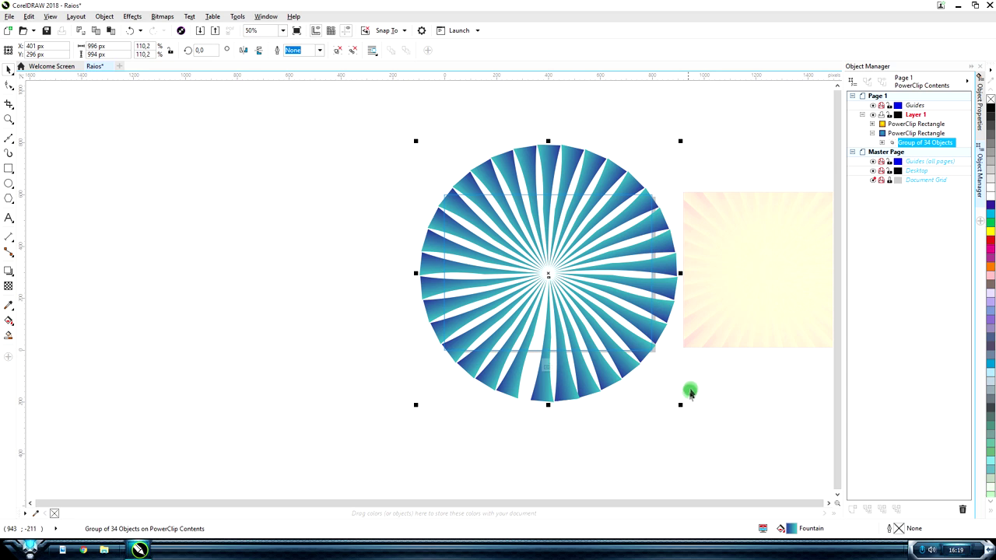
left_click(230, 293)
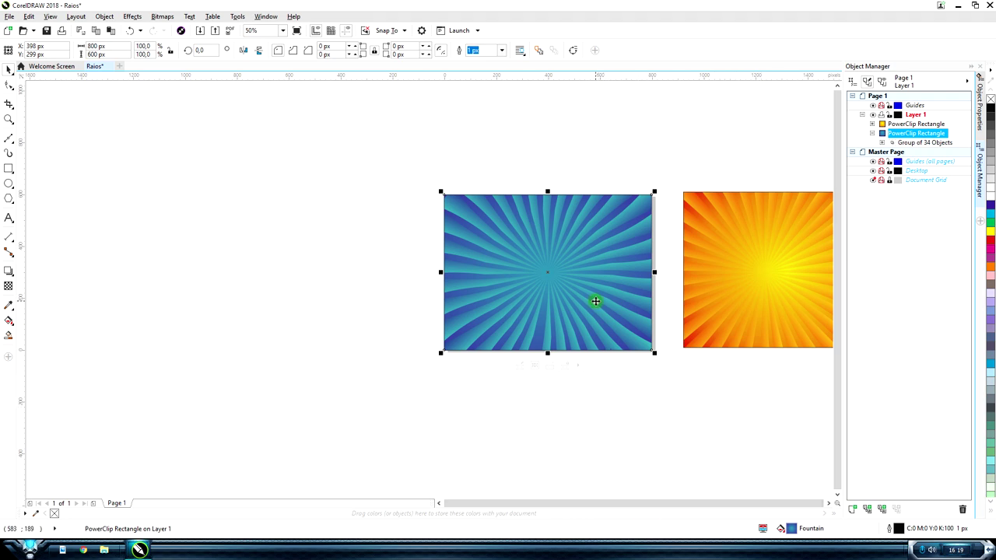
scroll(596, 301, "up", 2)
left_click_drag(633, 507, 674, 507)
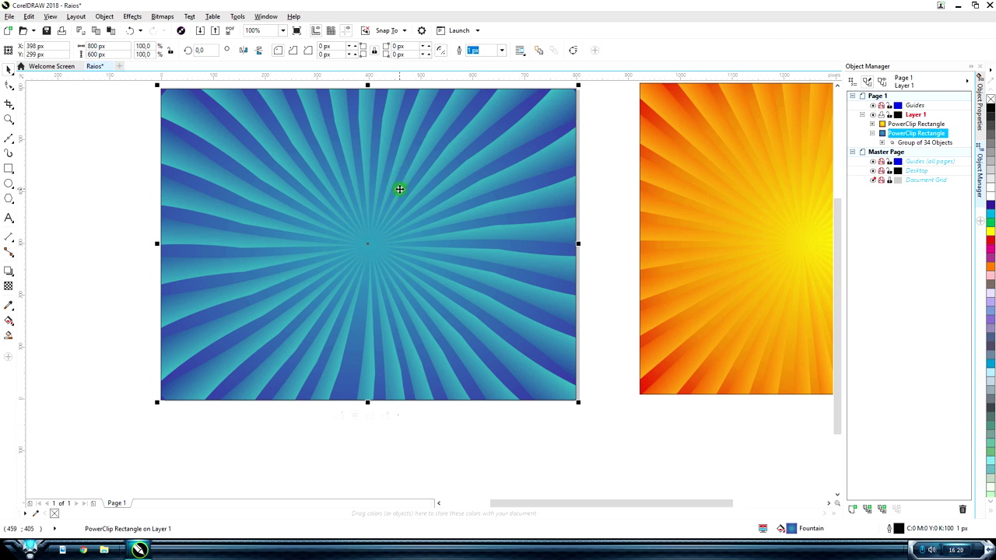
left_click_drag(545, 504, 658, 262)
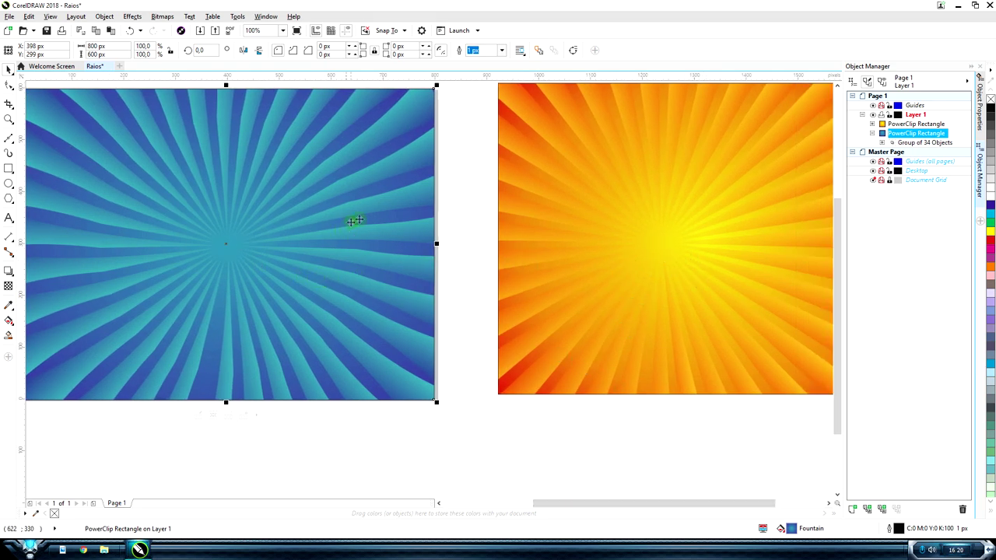
left_click_drag(678, 507, 629, 501)
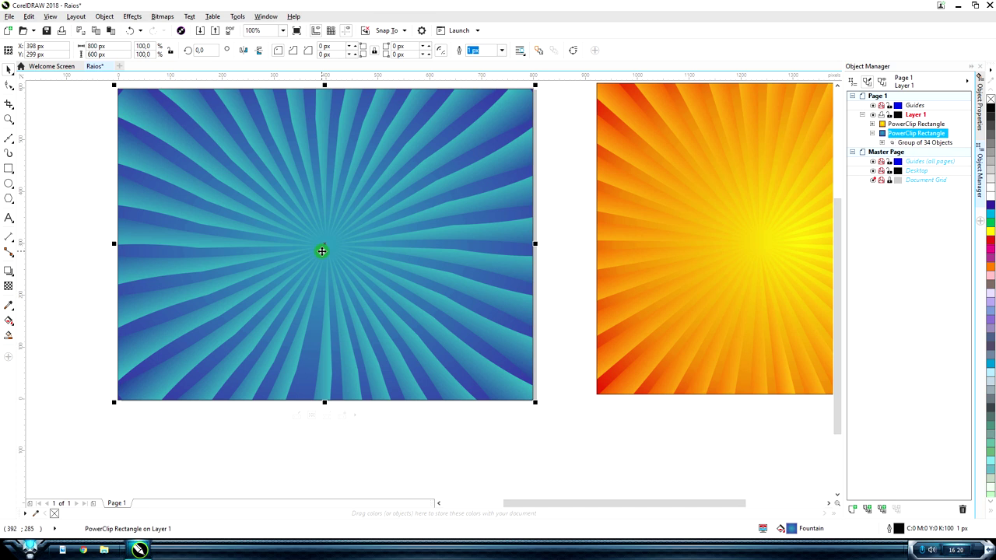
left_click(573, 213)
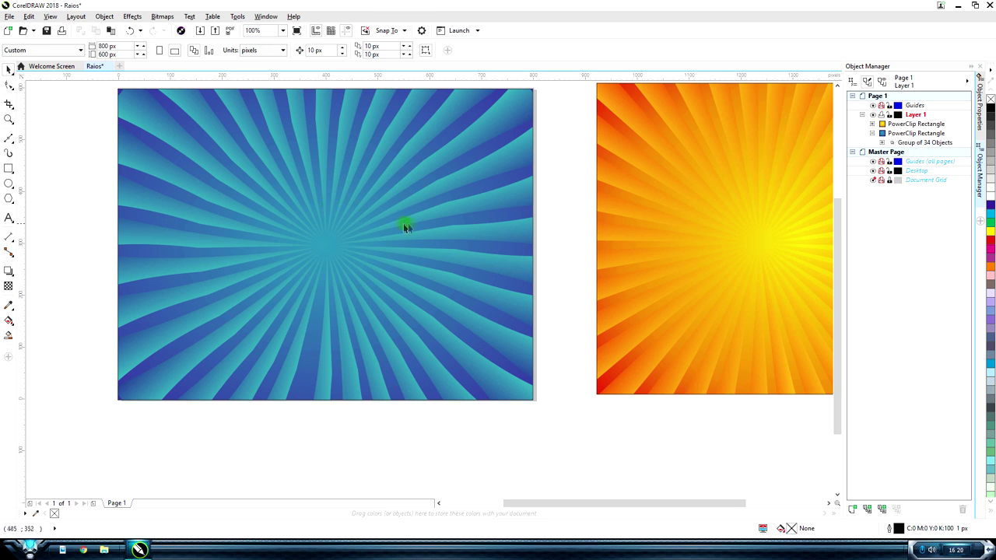
- Centre the blue ray rectangle on the page, and centre the orange ray rectangle on top of it
left_click(472, 245)
key("p")
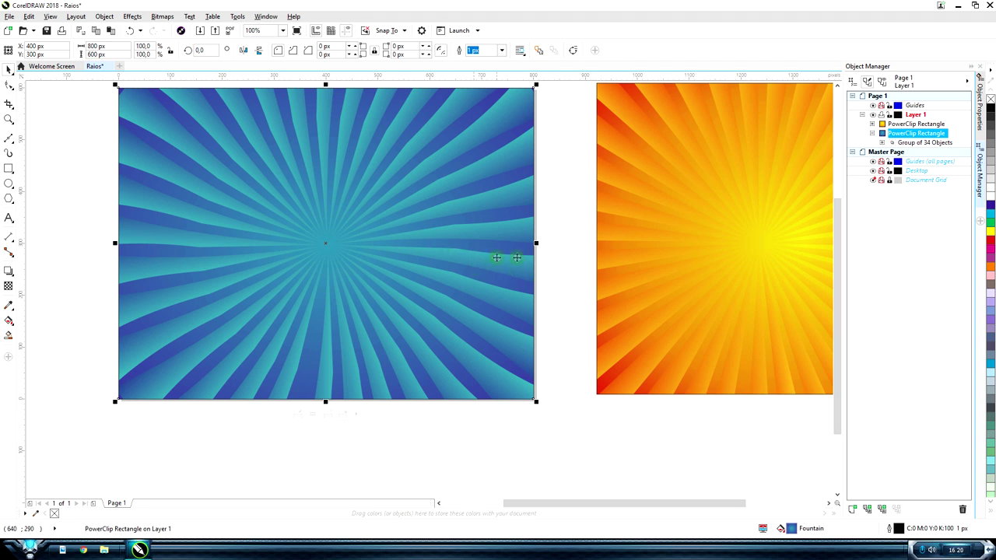
left_click(677, 228)
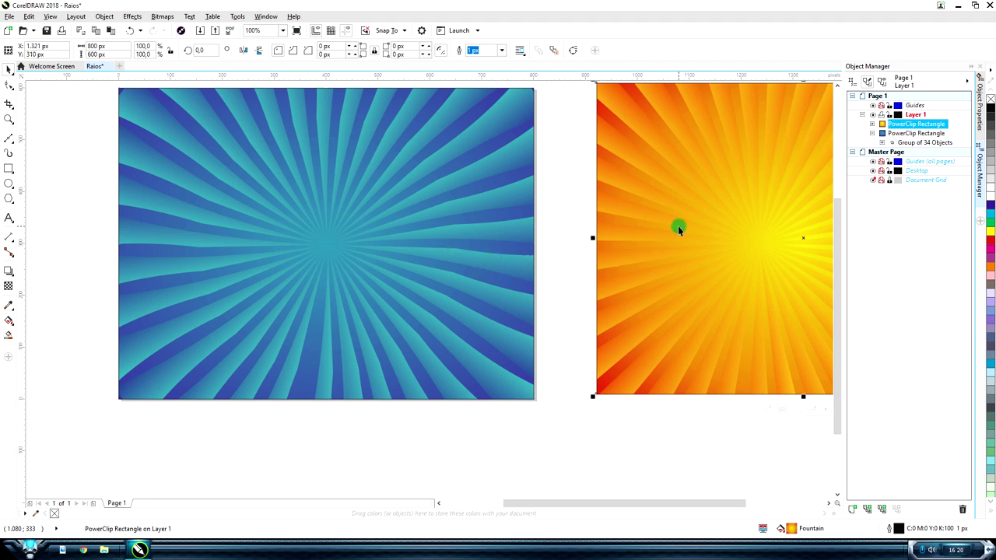
key("p")
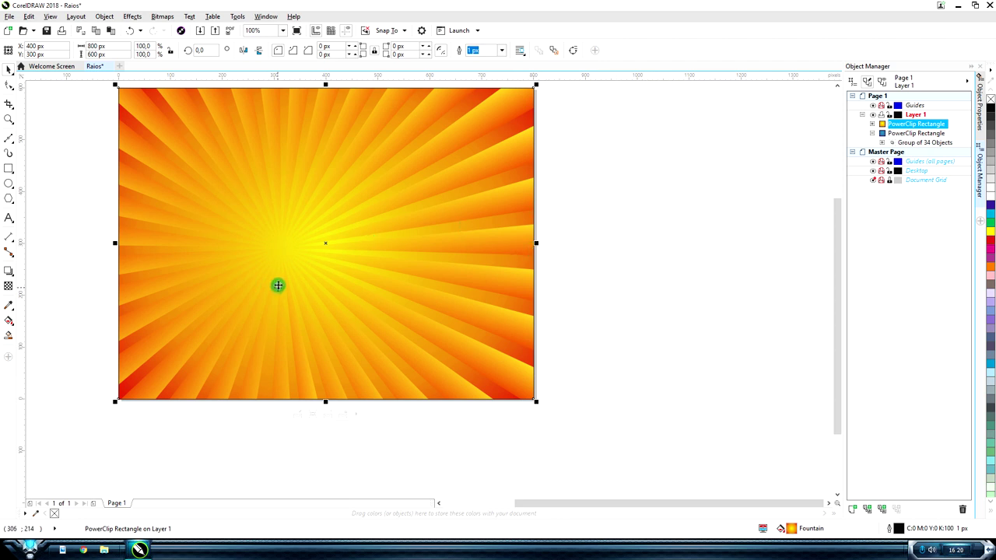
- Apply a linear fountain transparency to the orange ray rectangle, from opaque beyond its right edge to fully transparent at its left edge
left_click(8, 286)
left_click_drag(572, 245, 117, 248)
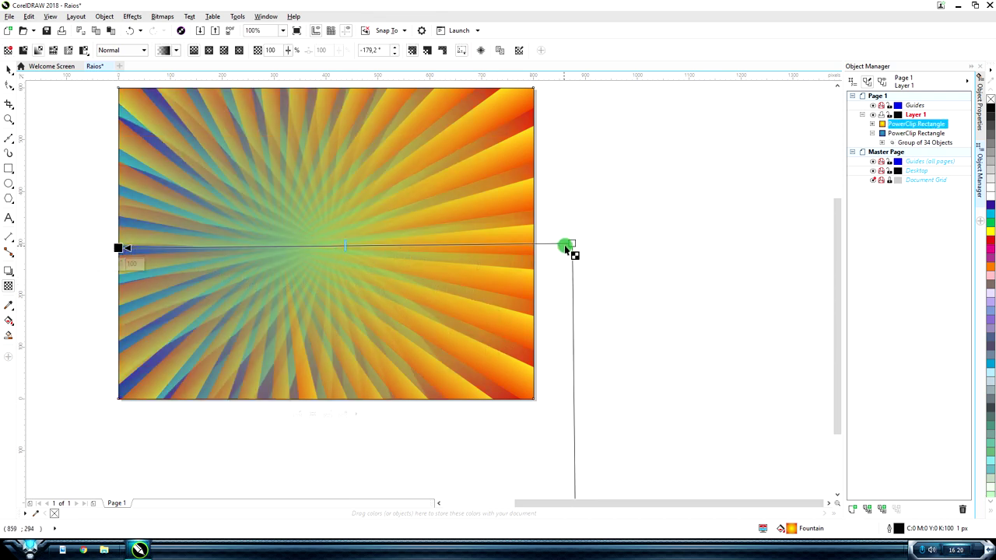
left_click_drag(569, 245, 608, 226)
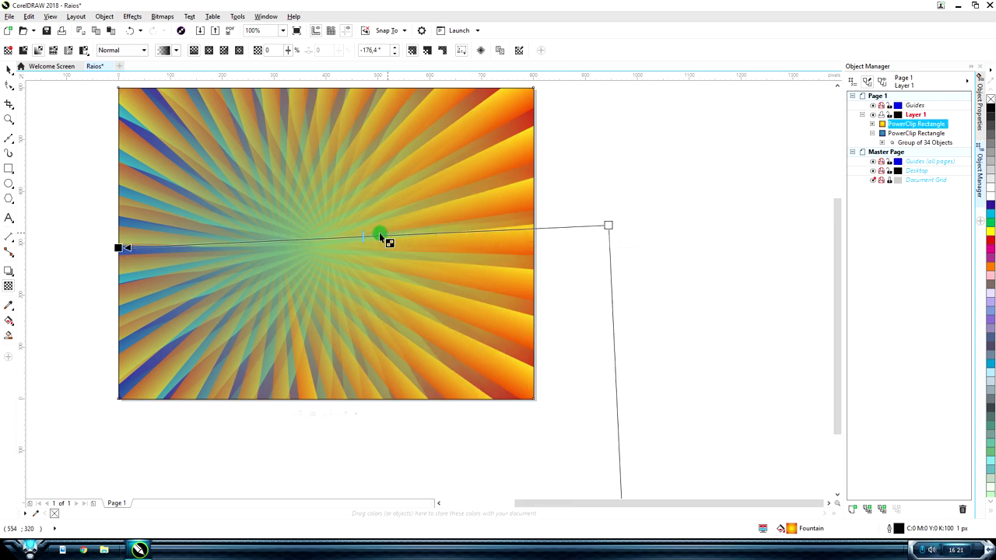
- Shift the transparency's midpoint toward its opaque end and pull the opaque node farther outward, angling the transparency at about 177.4°
left_click_drag(361, 235, 265, 240)
key("Escape")
left_click(187, 245)
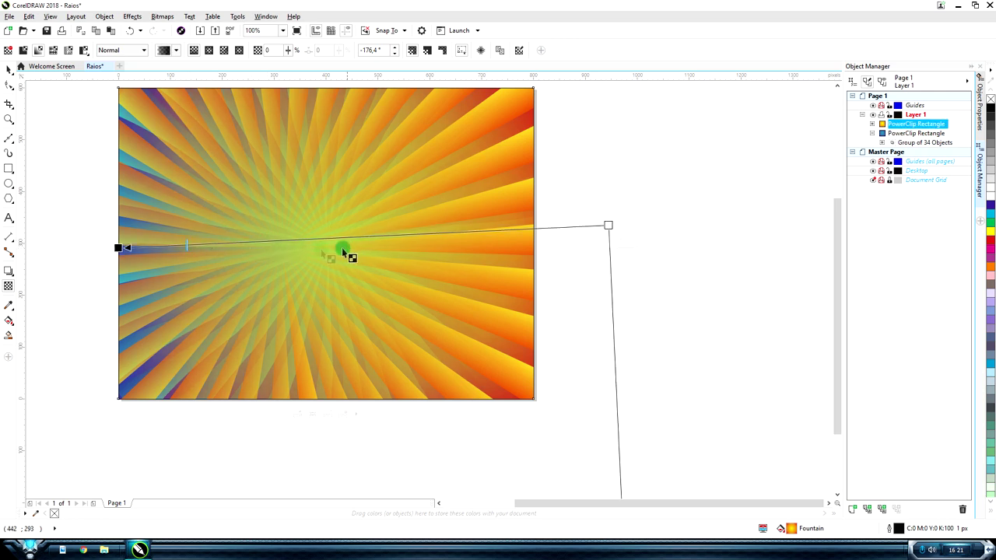
left_click_drag(187, 246, 515, 233)
left_click_drag(608, 225, 636, 265)
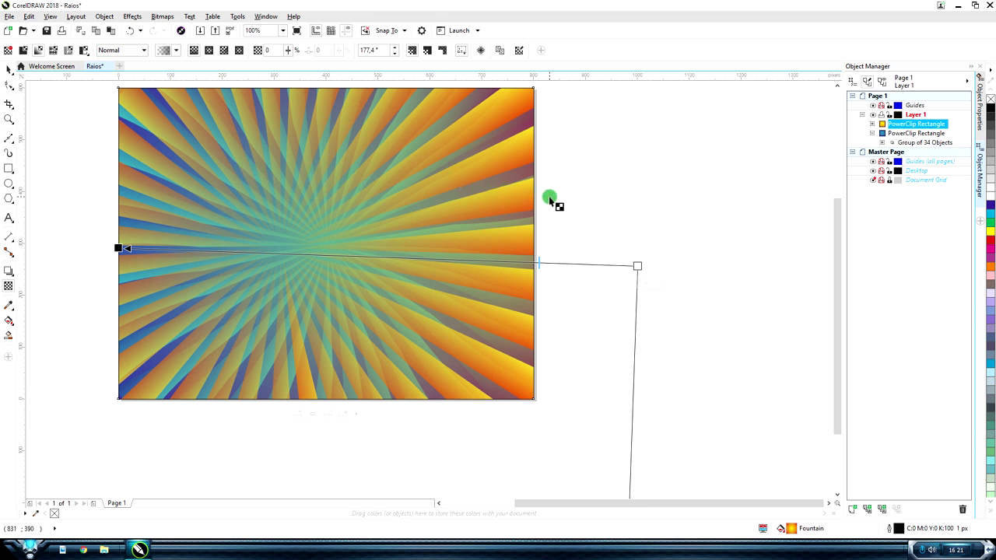
left_click(12, 70)
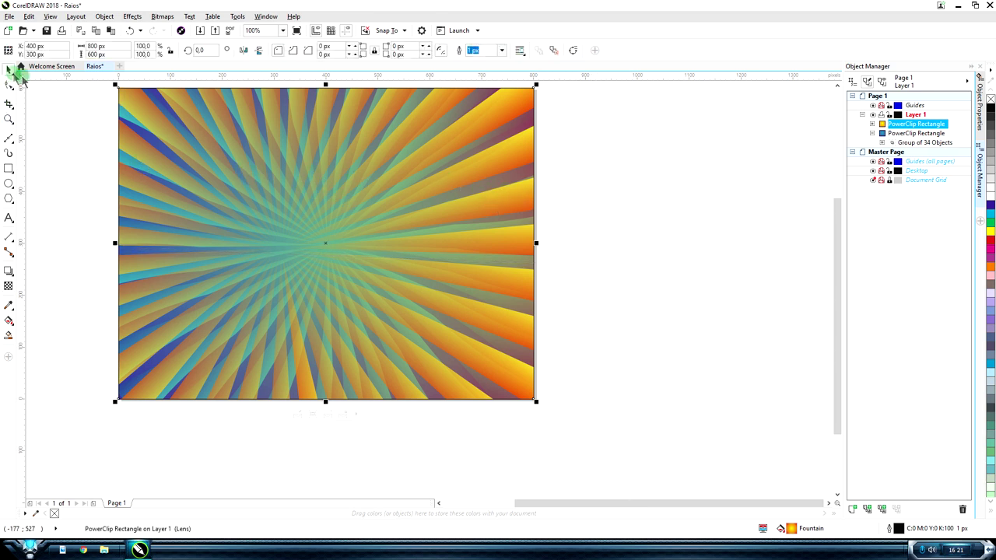
- Draw an ellipse about 176 by 131 px over the centre of the rays and fill it red
left_click(649, 166)
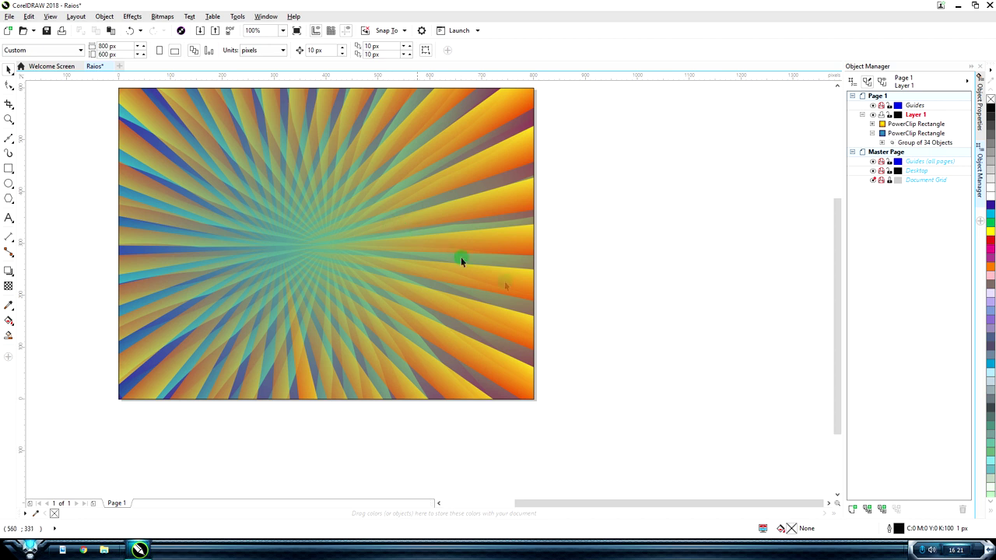
scroll(371, 245, "up", 2)
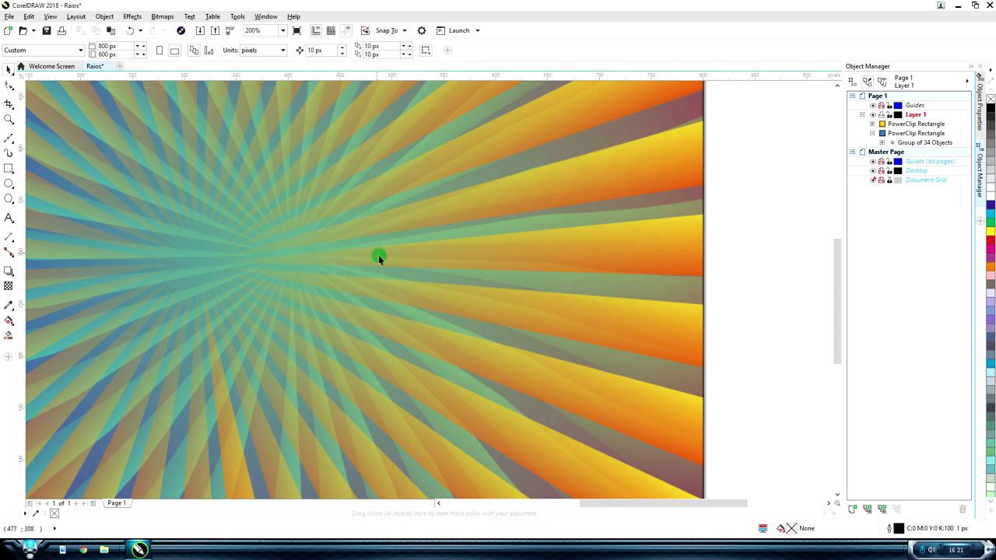
scroll(301, 269, "down", 2)
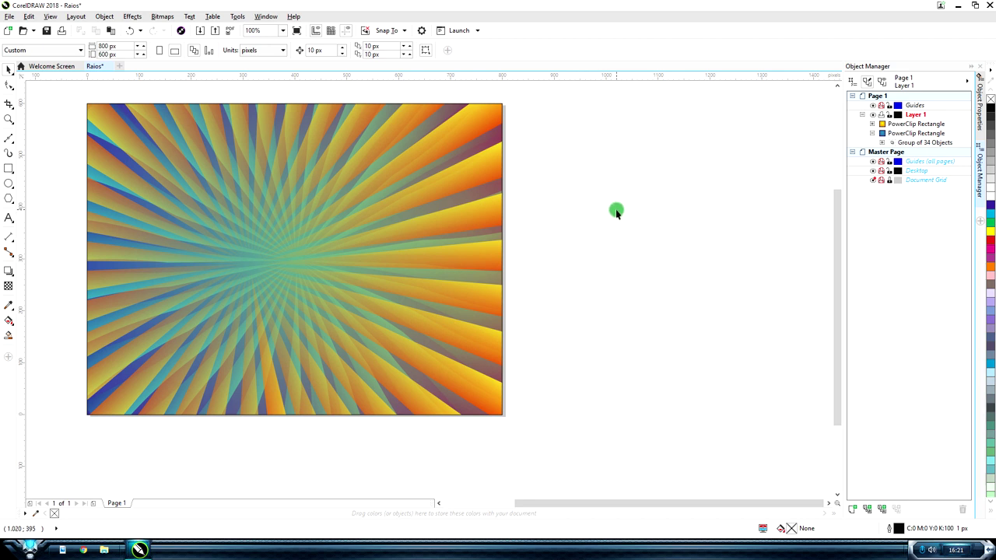
left_click(9, 184)
left_click_drag(245, 221, 343, 294)
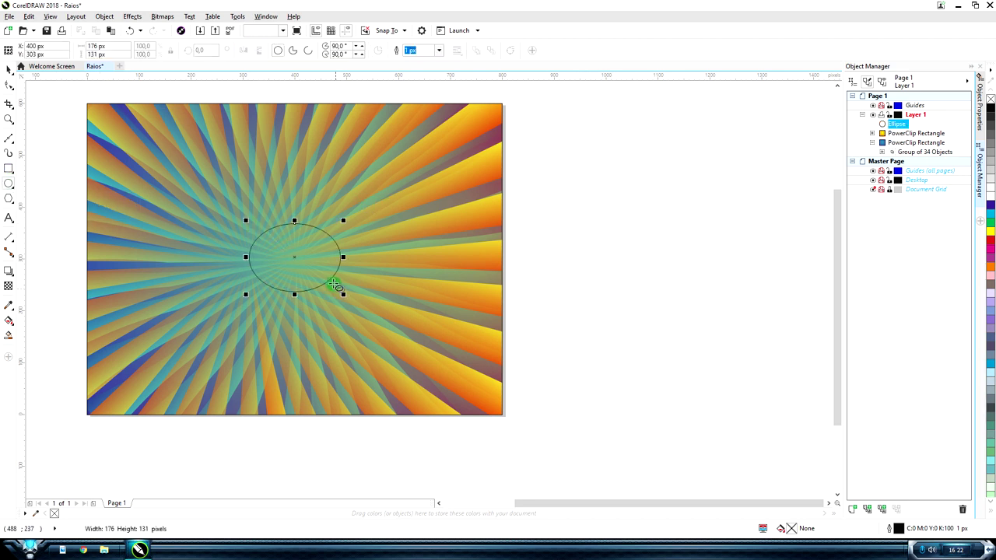
left_click(990, 241)
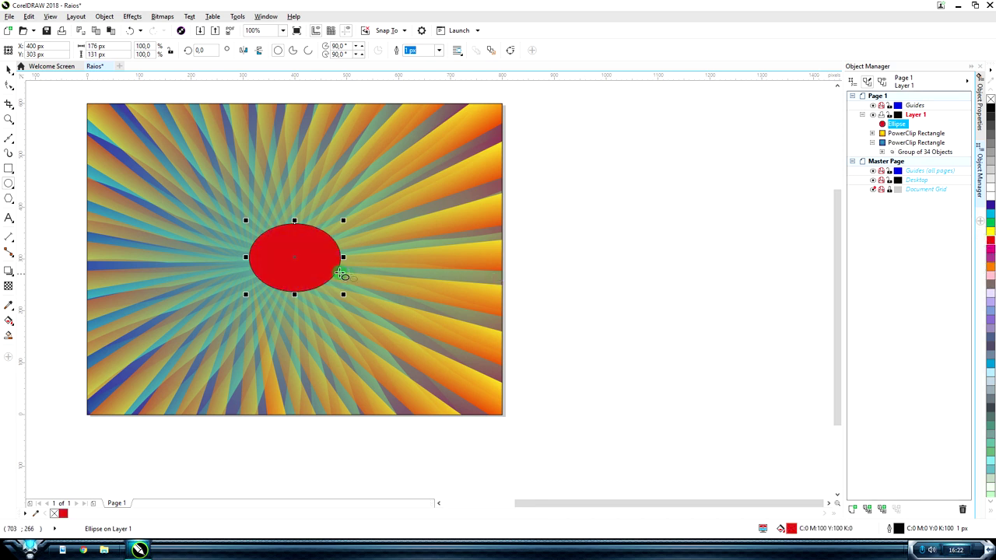
- Resize and reposition the ellipse to about 63 by 97 px at X 322, Y 303 px, and fill it black
left_click_drag(343, 257, 273, 238)
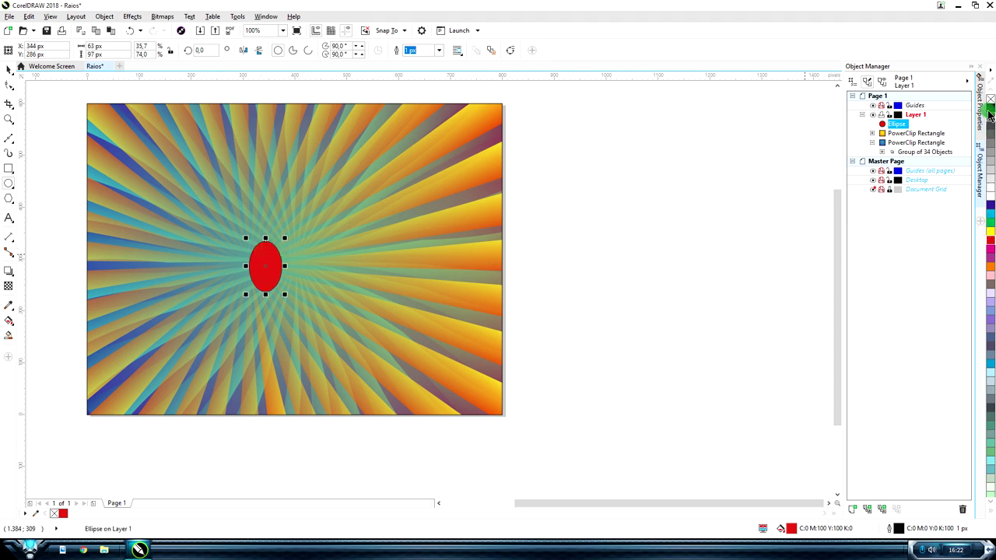
left_click(990, 108)
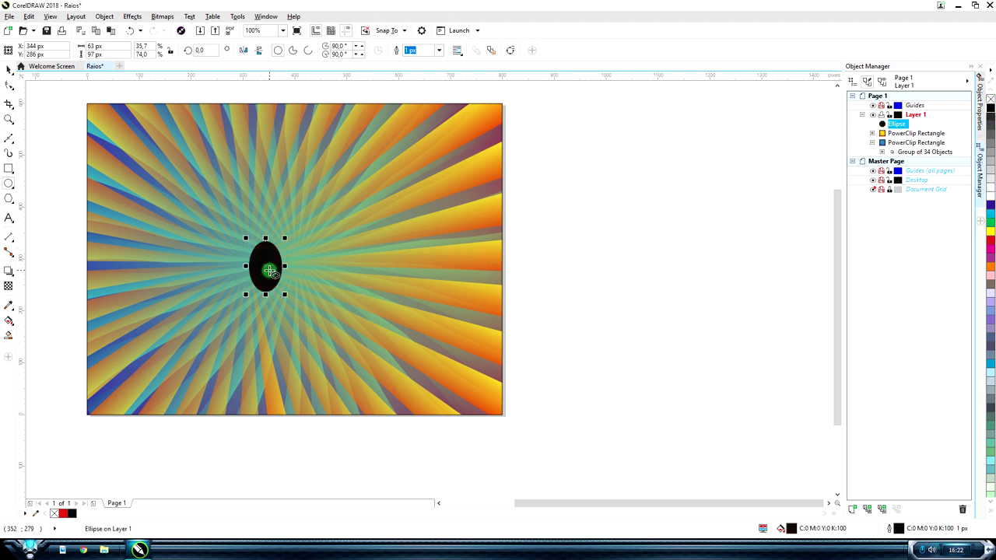
left_click_drag(270, 271, 258, 261)
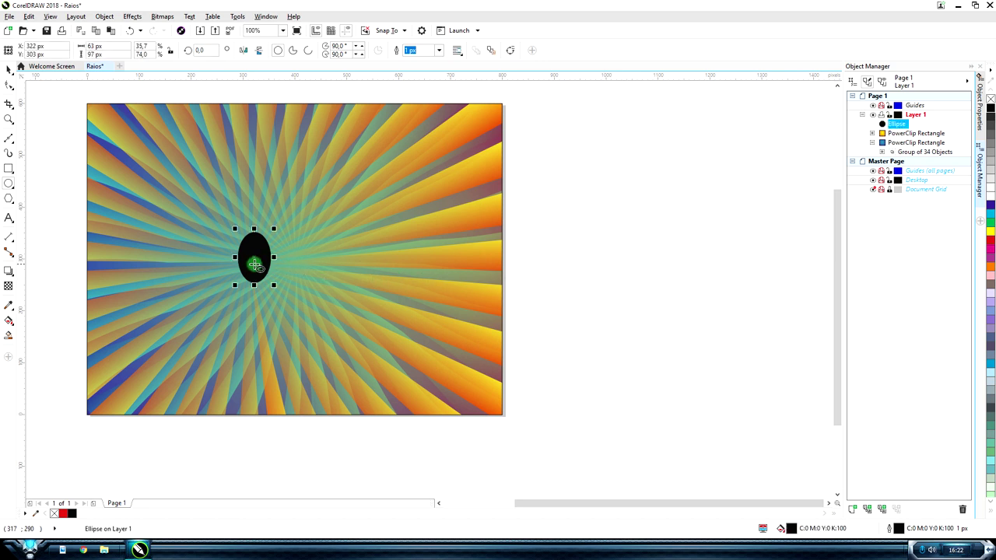
- Apply a gradual transparency across the black ellipse, extending its end nodes beyond the ellipse's left and right sides
left_click(8, 286)
left_click_drag(243, 254, 169, 245)
left_click_drag(257, 259, 310, 277)
left_click(9, 70)
left_click(606, 227)
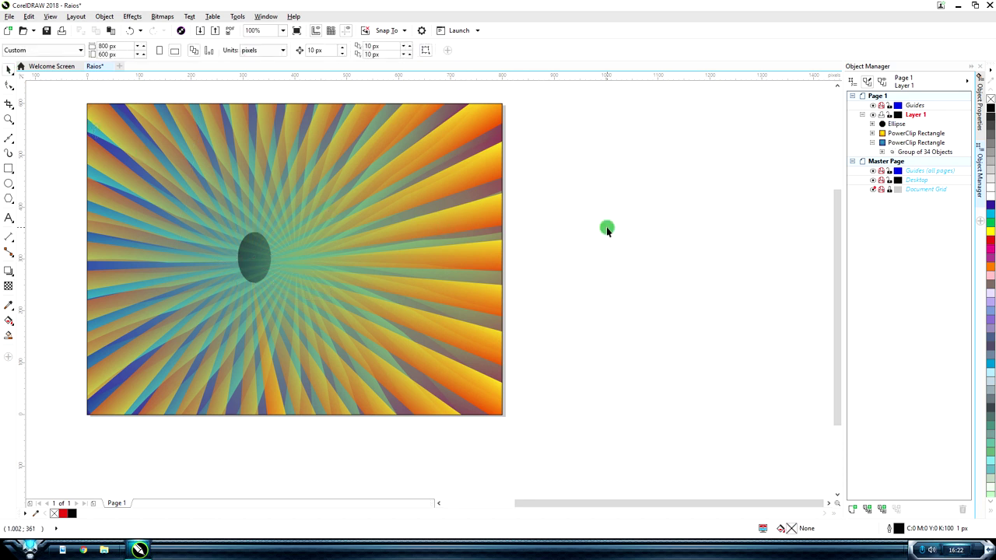